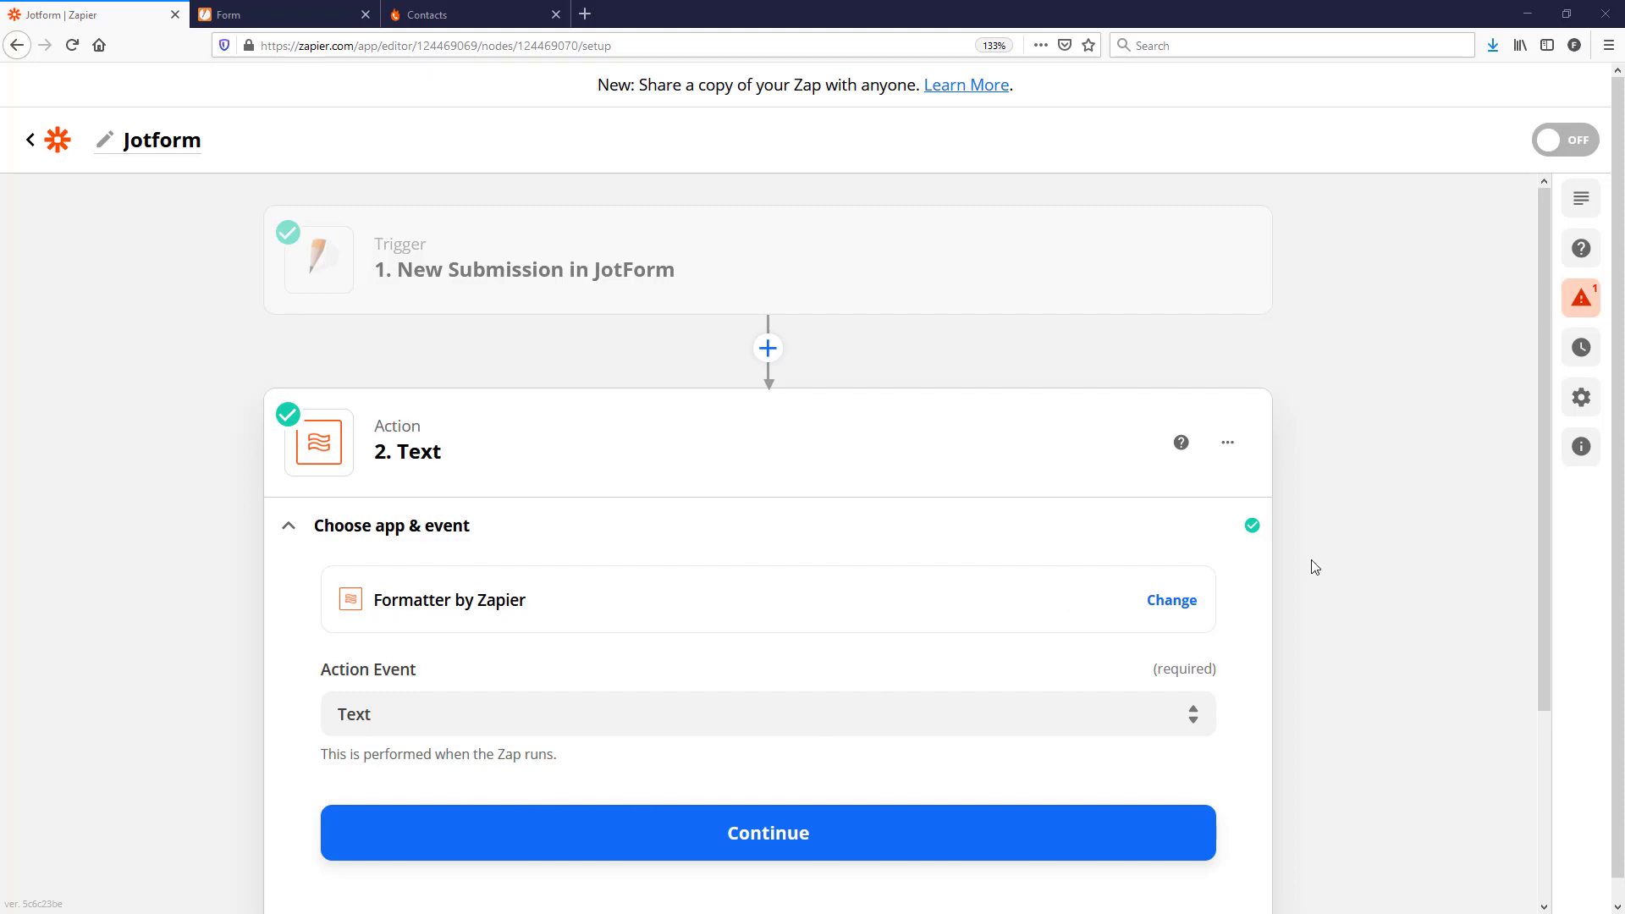
# Step: Review the Zap and add a new action step below the Formatter Text step
pyautogui.scroll(-2, 1311, 560)
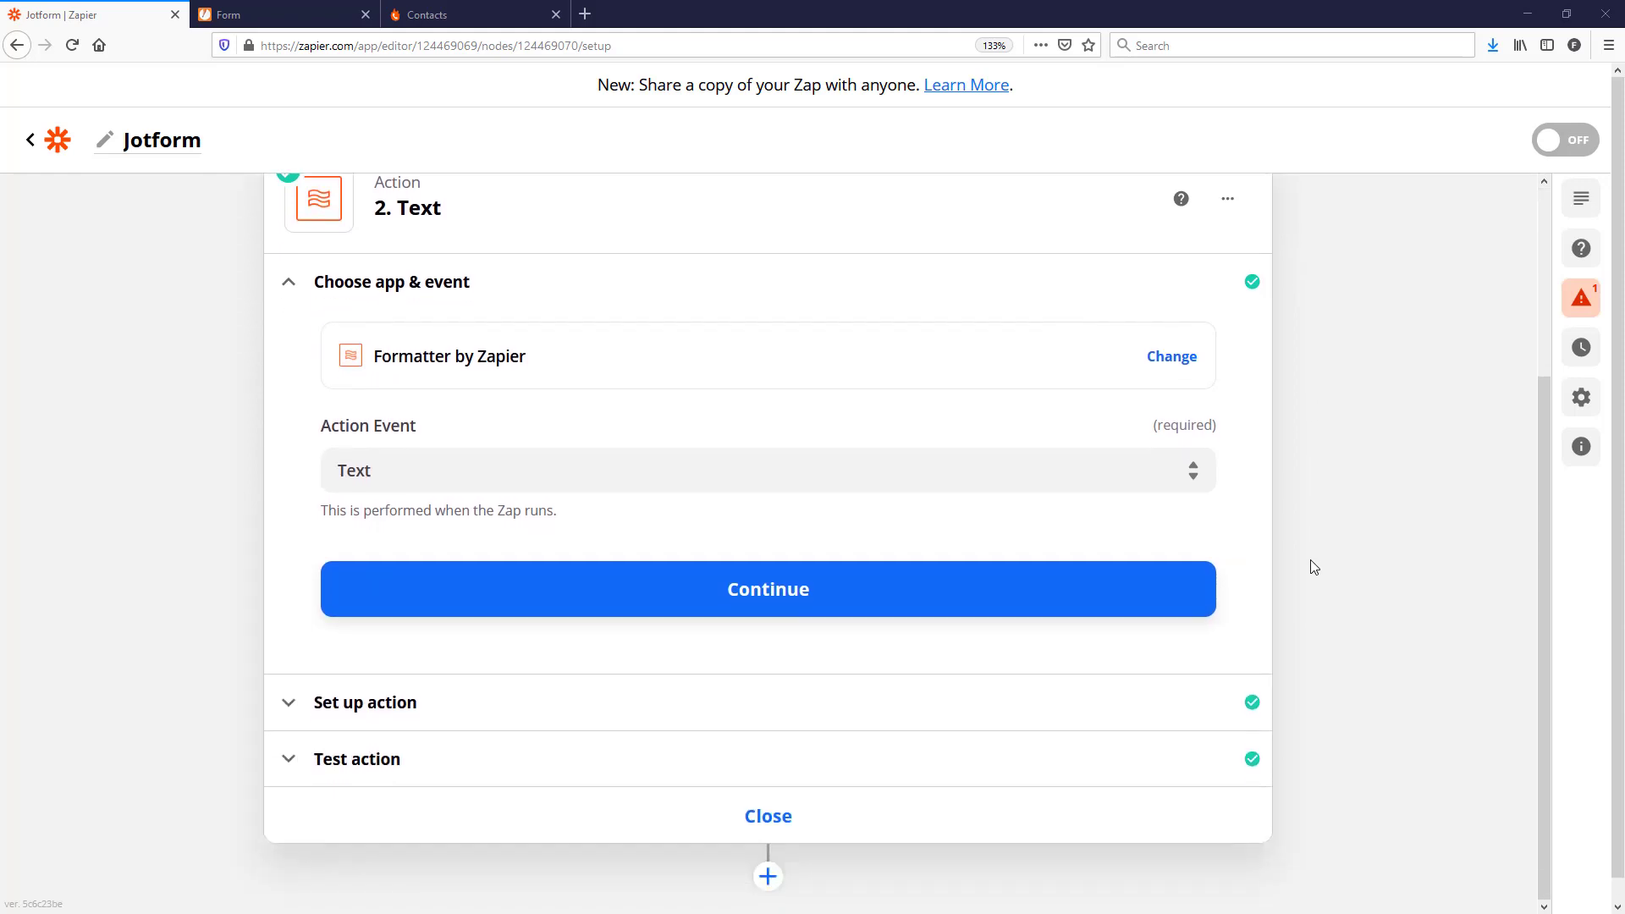
pyautogui.scroll(1, 1311, 560)
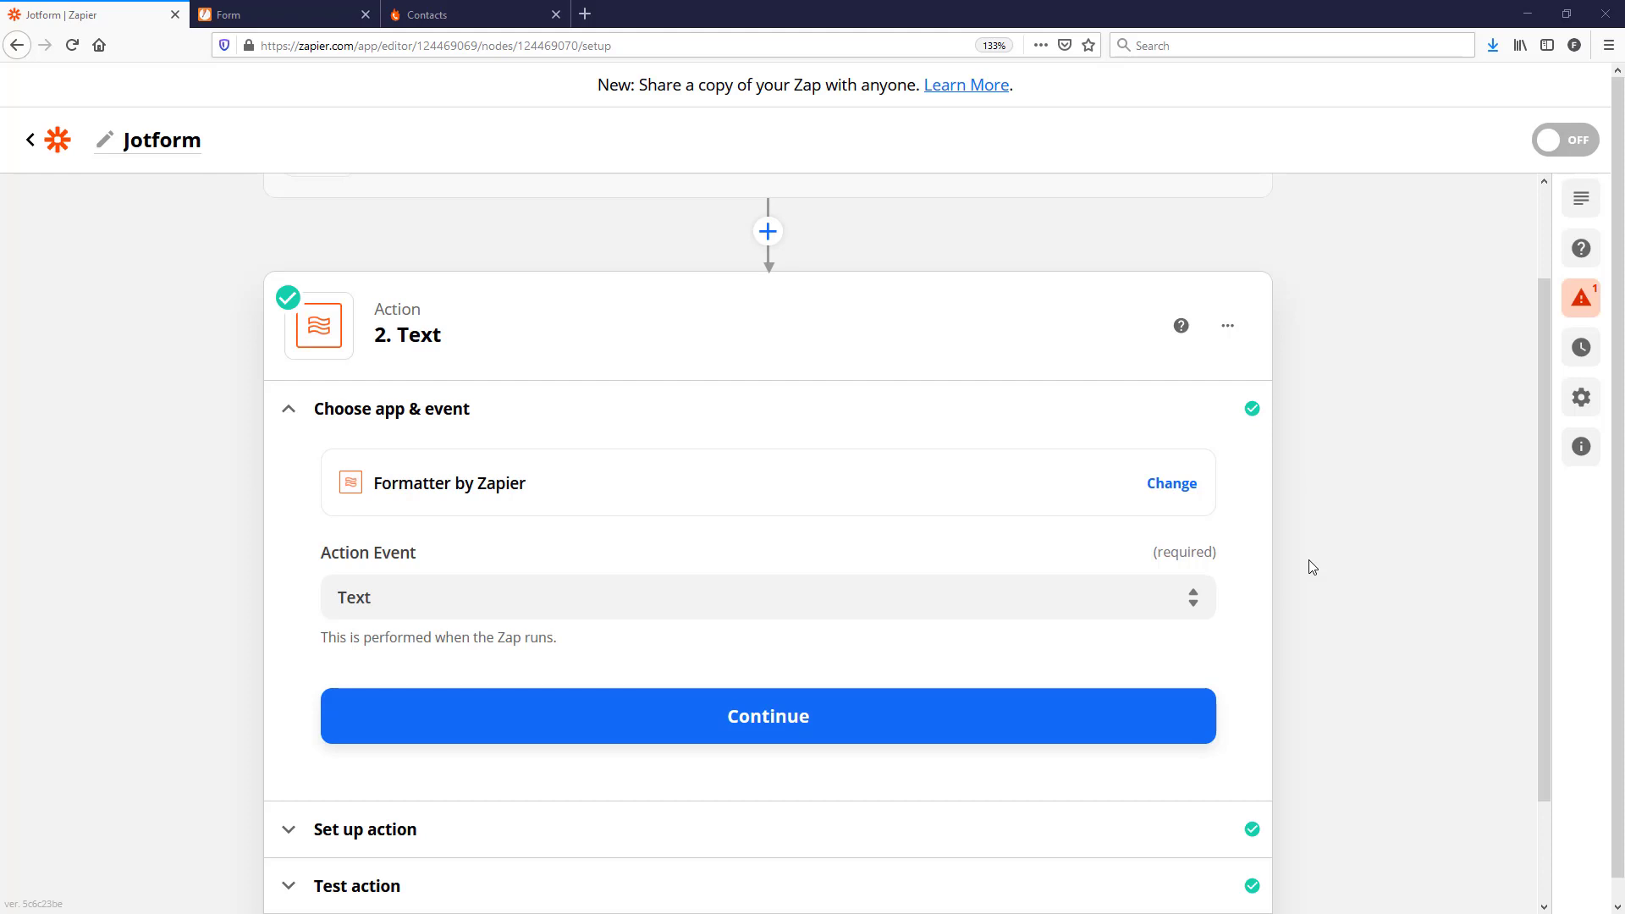
pyautogui.scroll(2, 1337, 567)
pyautogui.scroll(-5, 1336, 573)
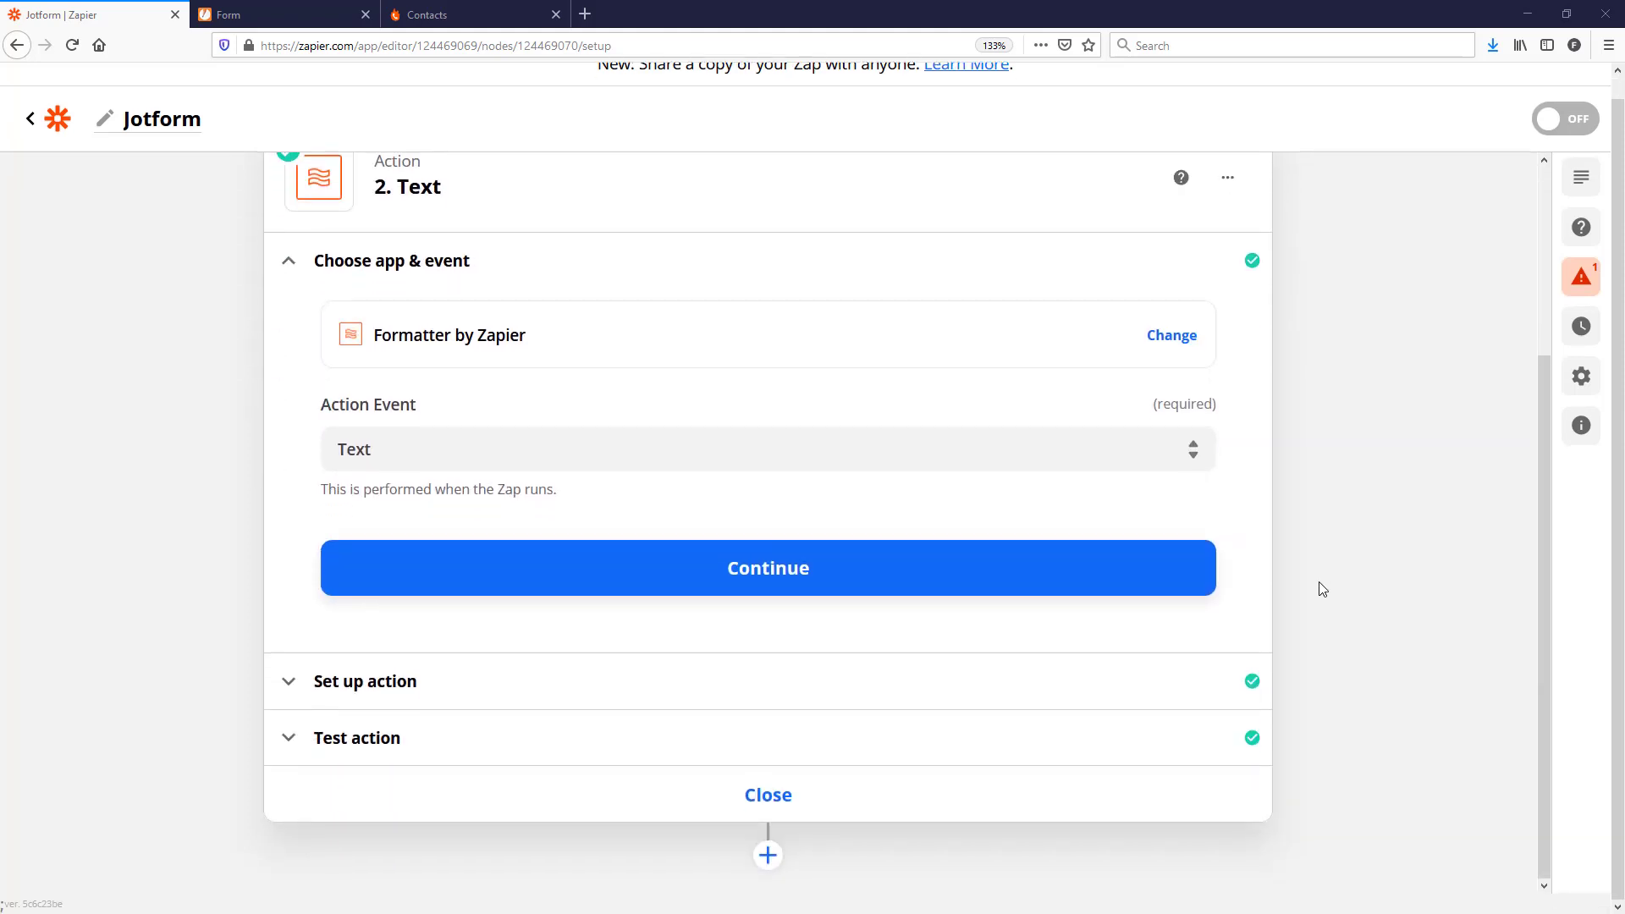
pyautogui.click(768, 856)
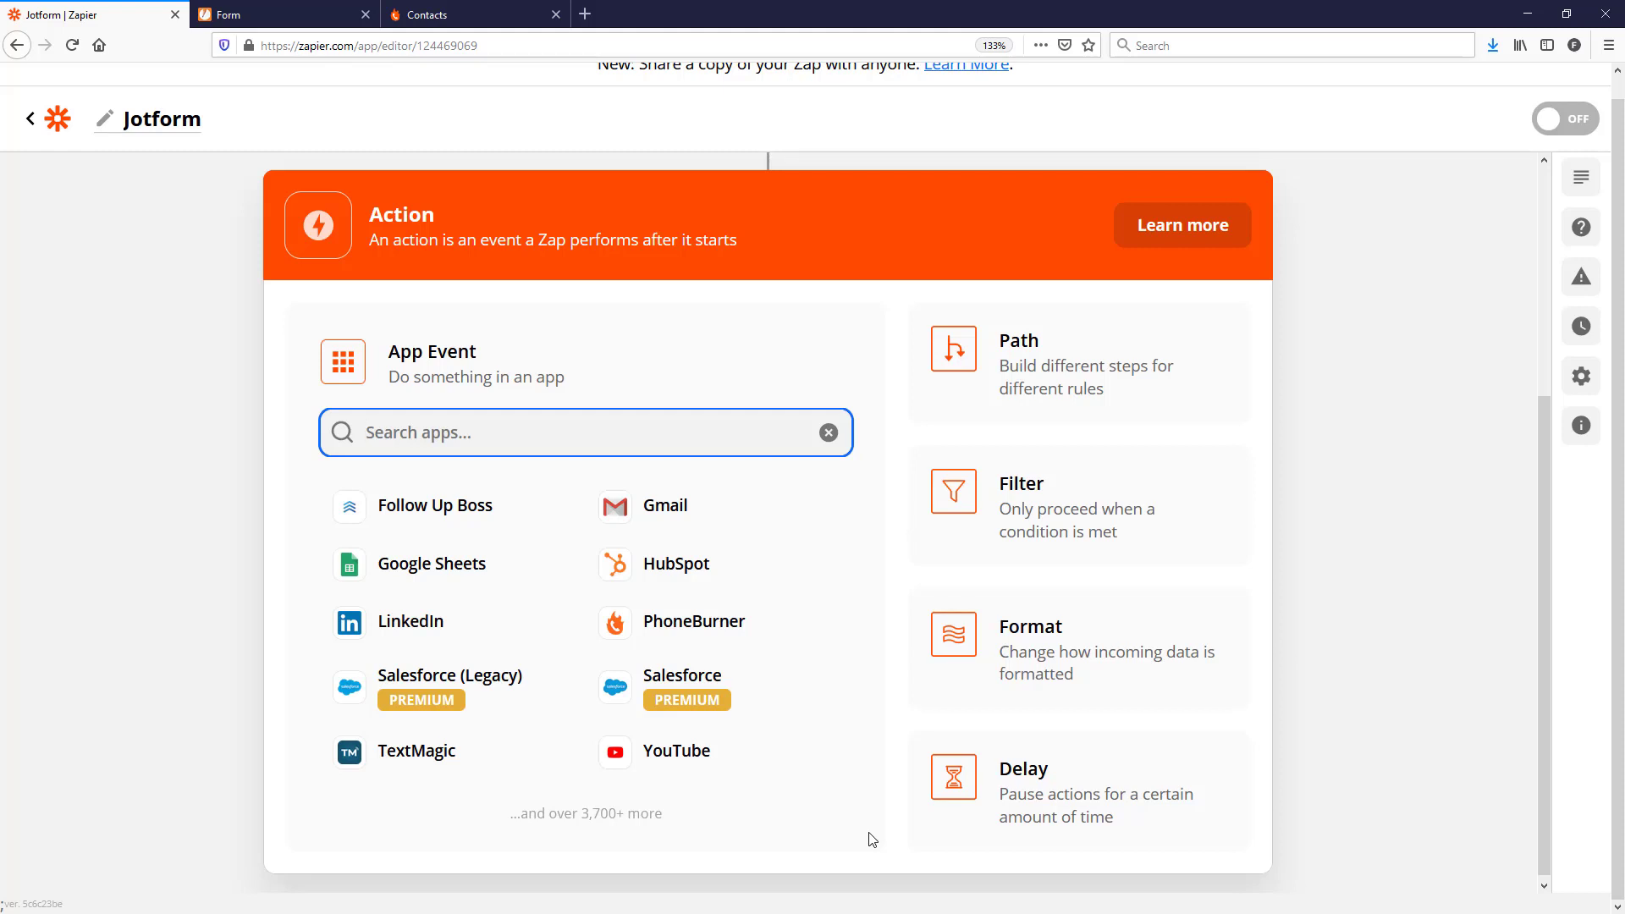
# Step: Choose Google Sheets as the app for the new action step
pyautogui.click(464, 584)
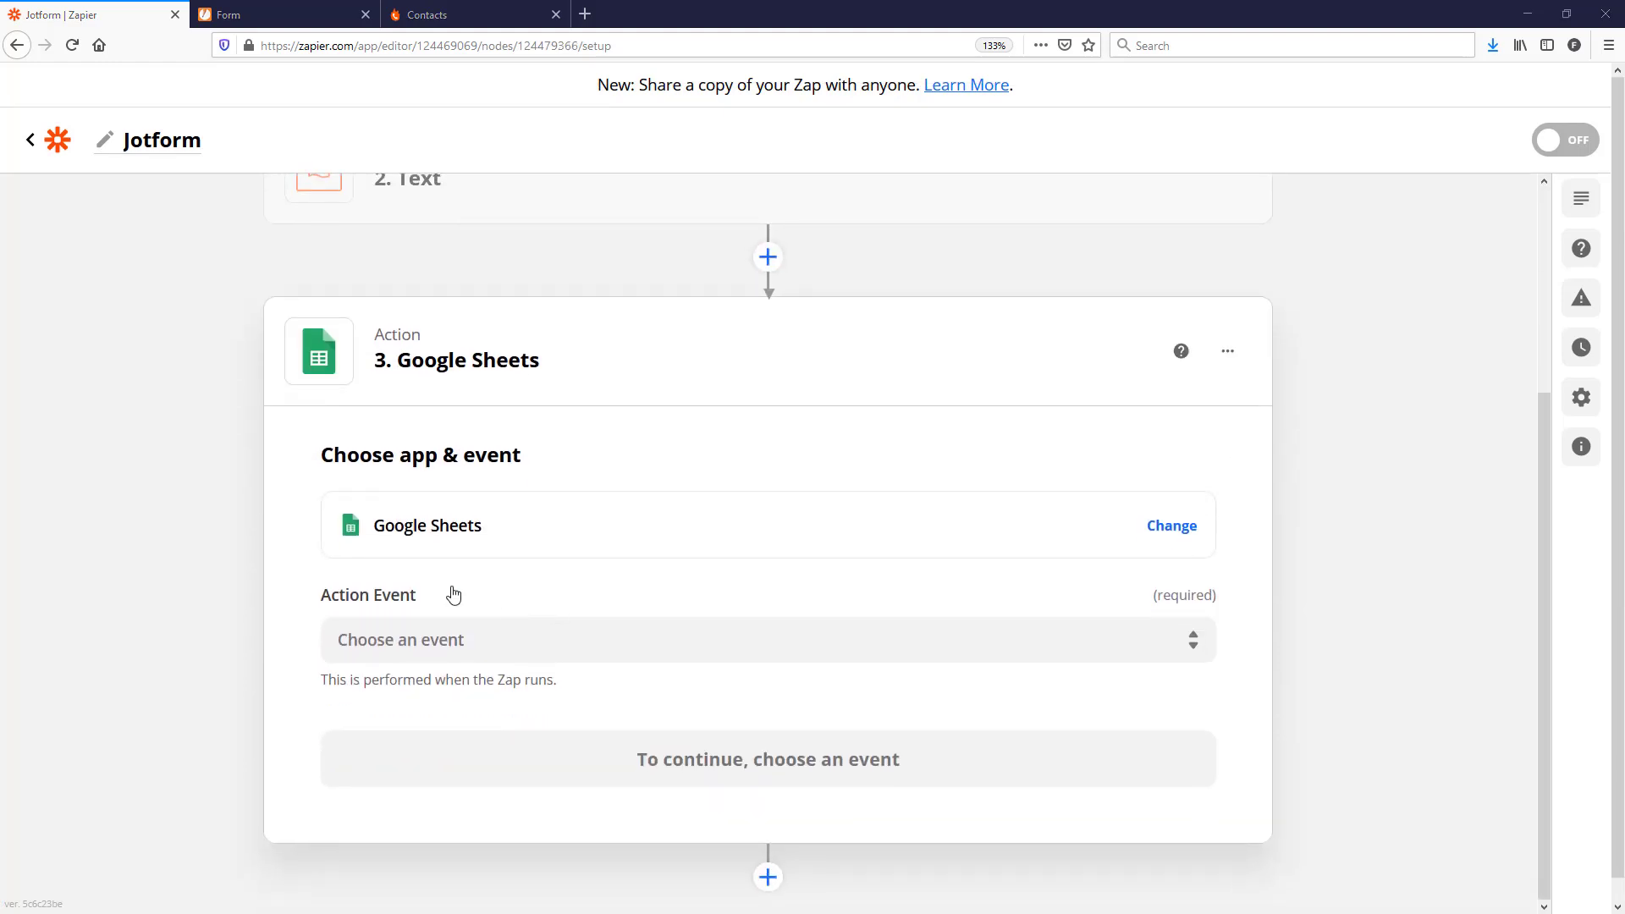
# Step: Set the Google Sheets action event to Lookup Spreadsheet Row and continue
pyautogui.click(432, 636)
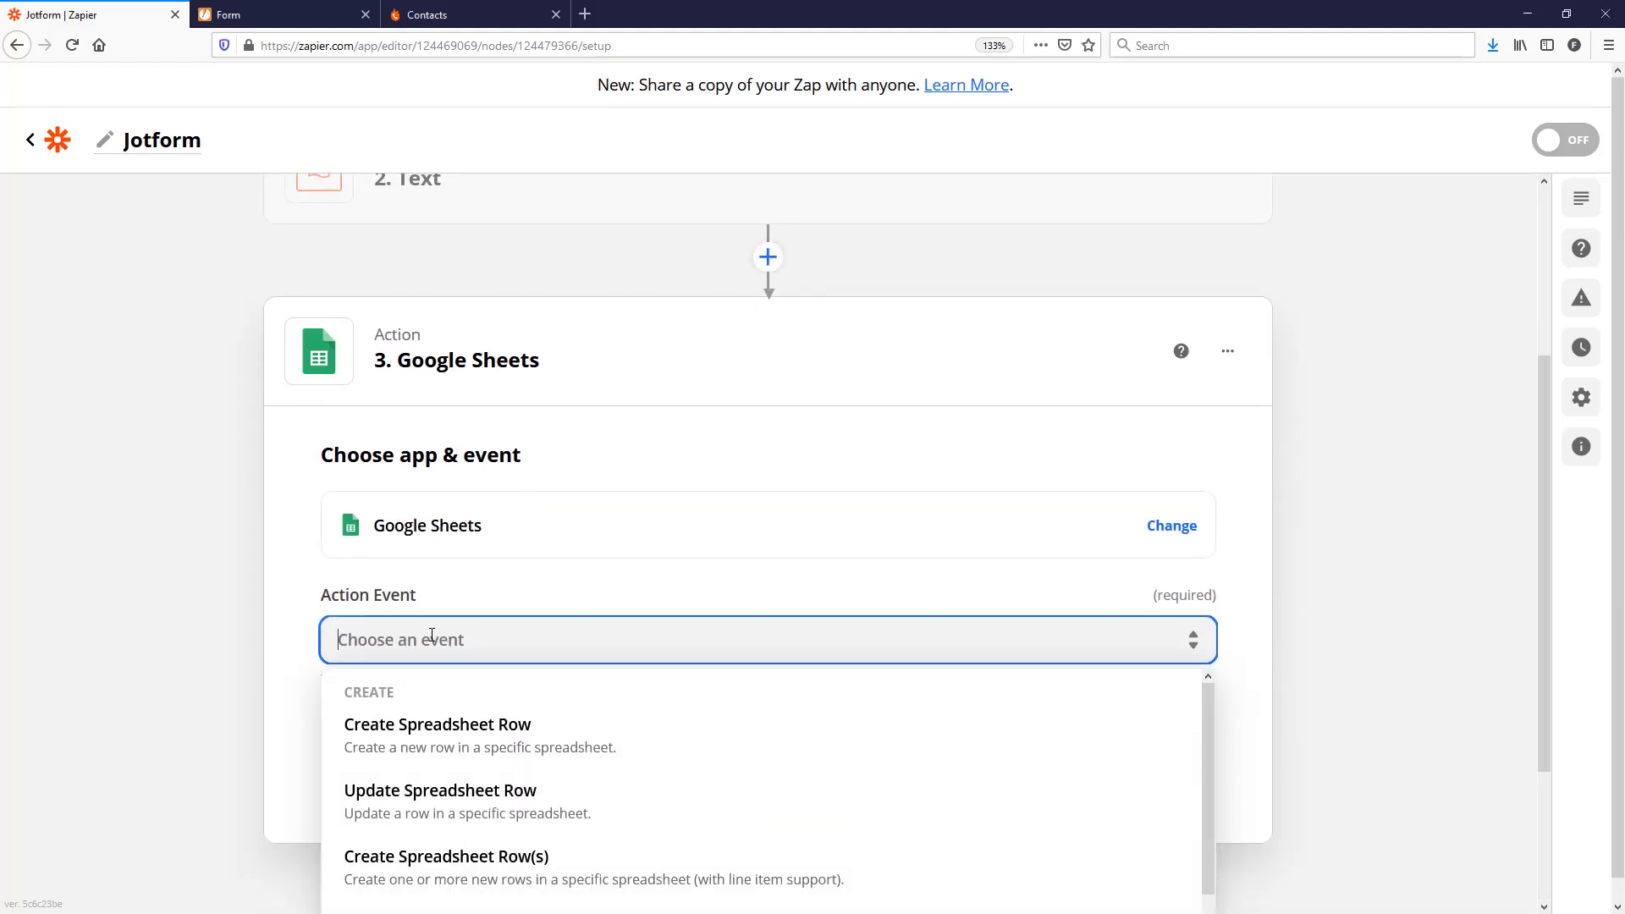
pyautogui.scroll(-3, 1408, 613)
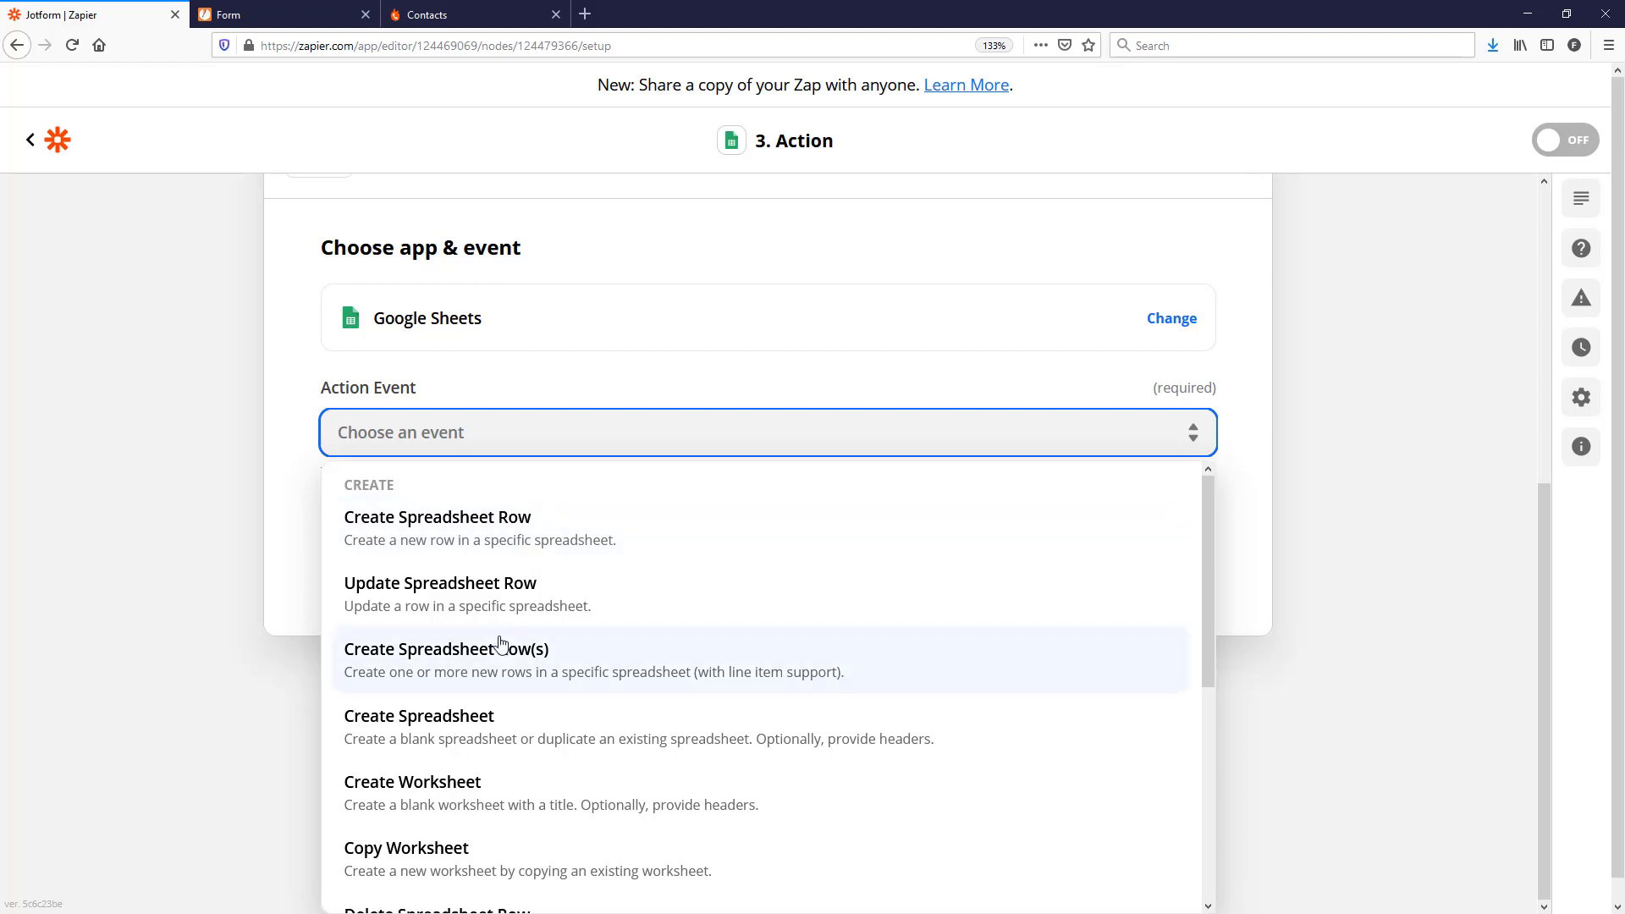
pyautogui.scroll(-2, 392, 537)
pyautogui.scroll(1, 409, 542)
pyautogui.scroll(1, 409, 543)
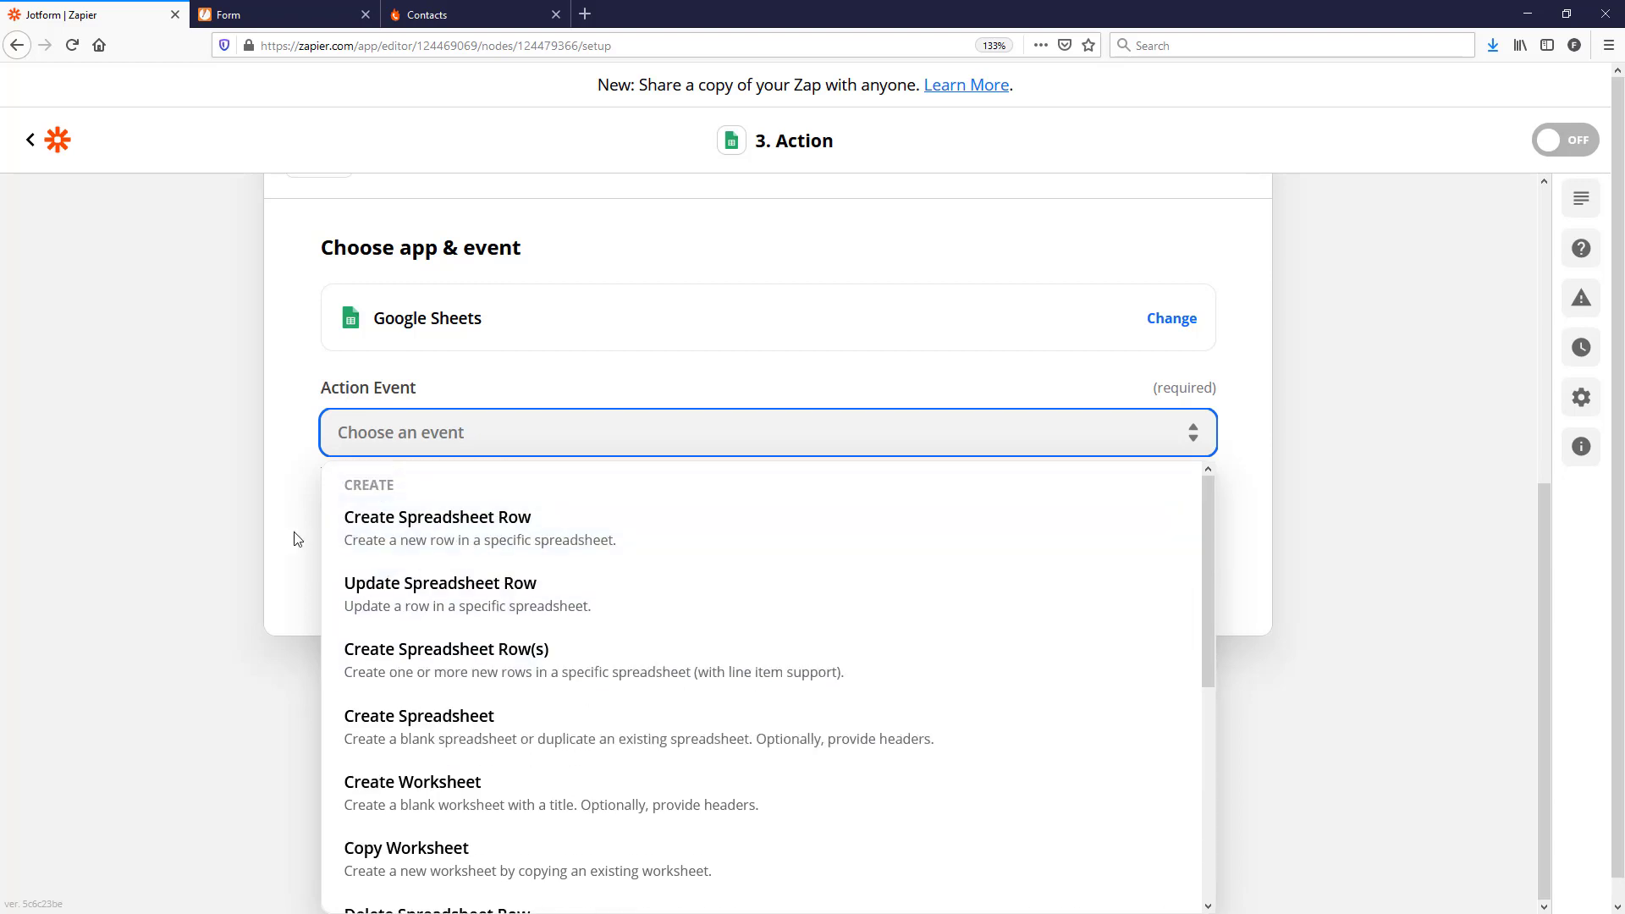
pyautogui.scroll(-5, 418, 579)
pyautogui.scroll(-1, 461, 627)
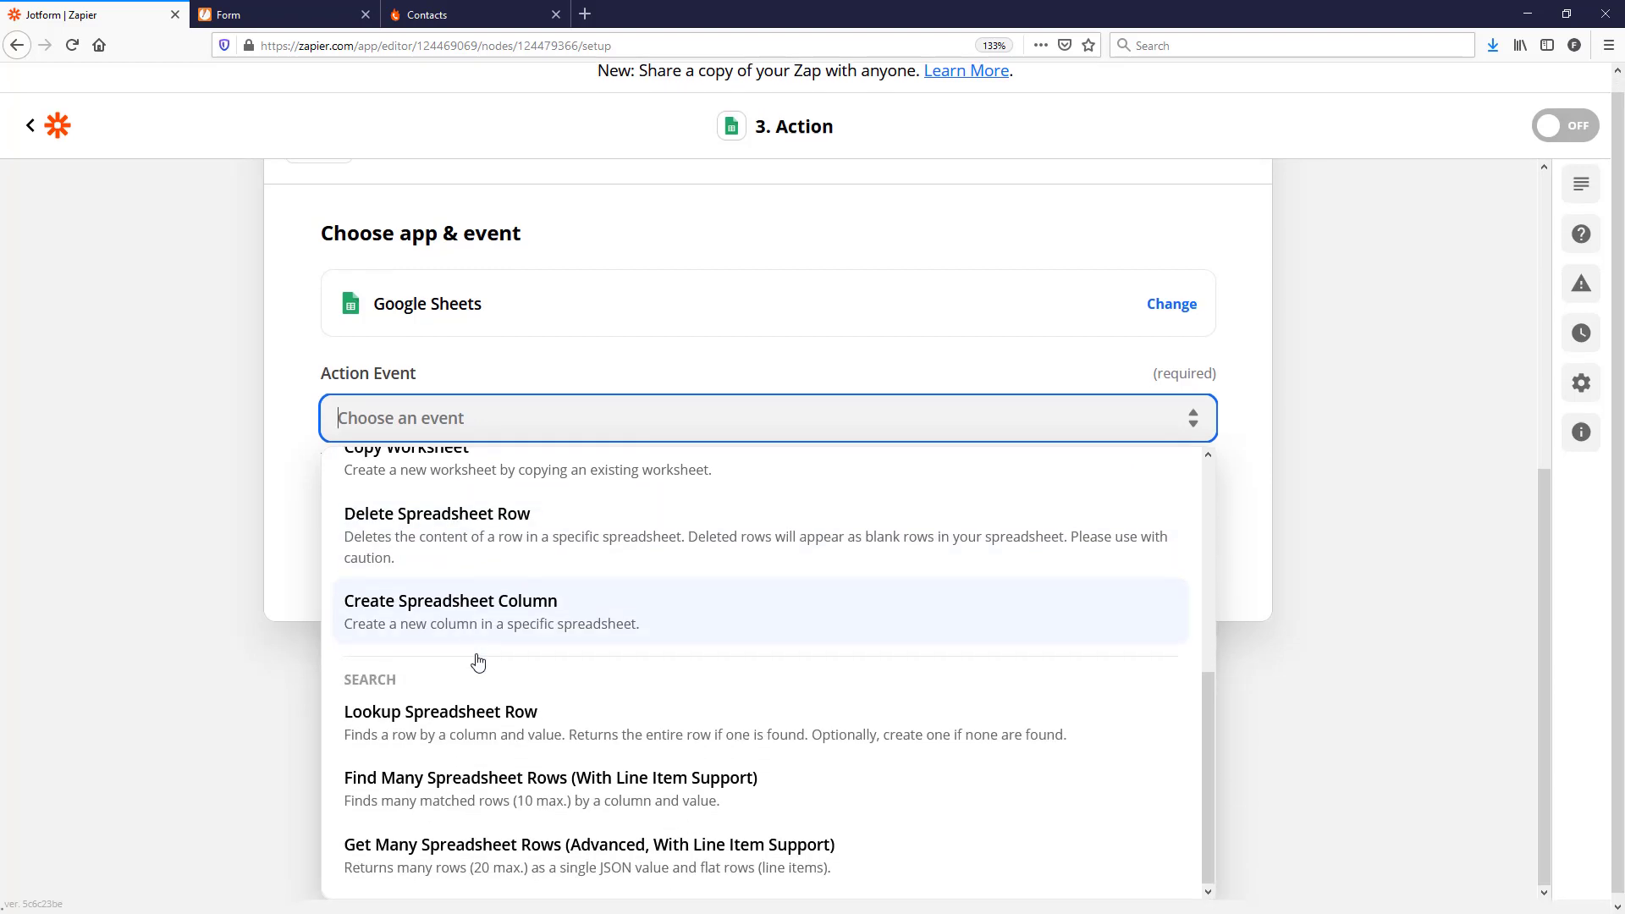
pyautogui.click(463, 718)
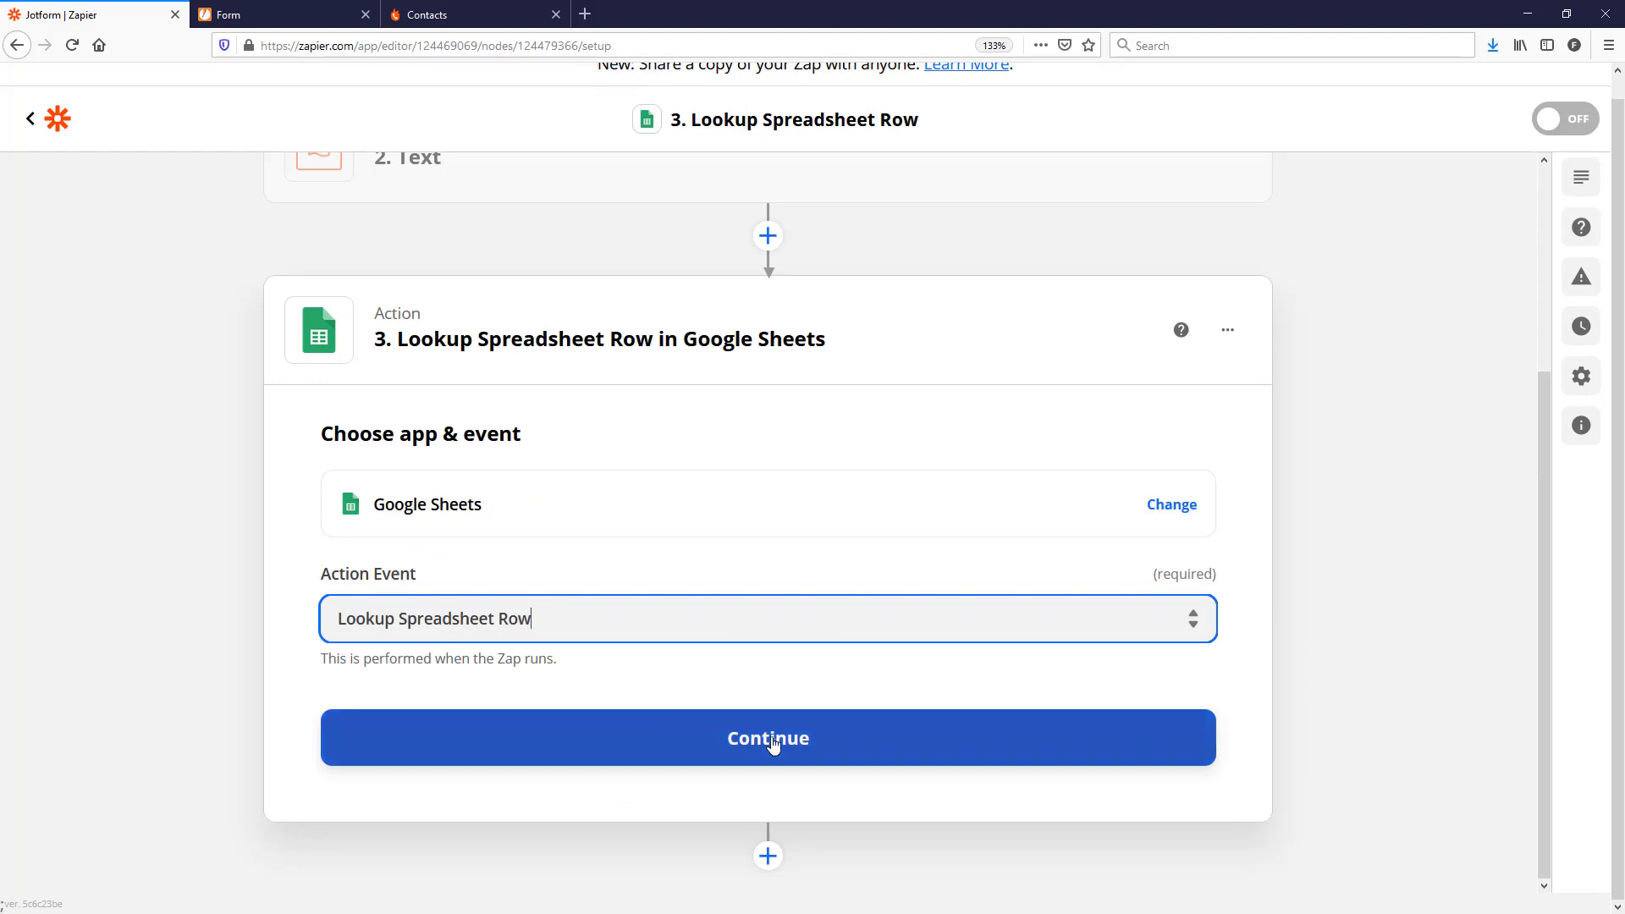
pyautogui.click(767, 740)
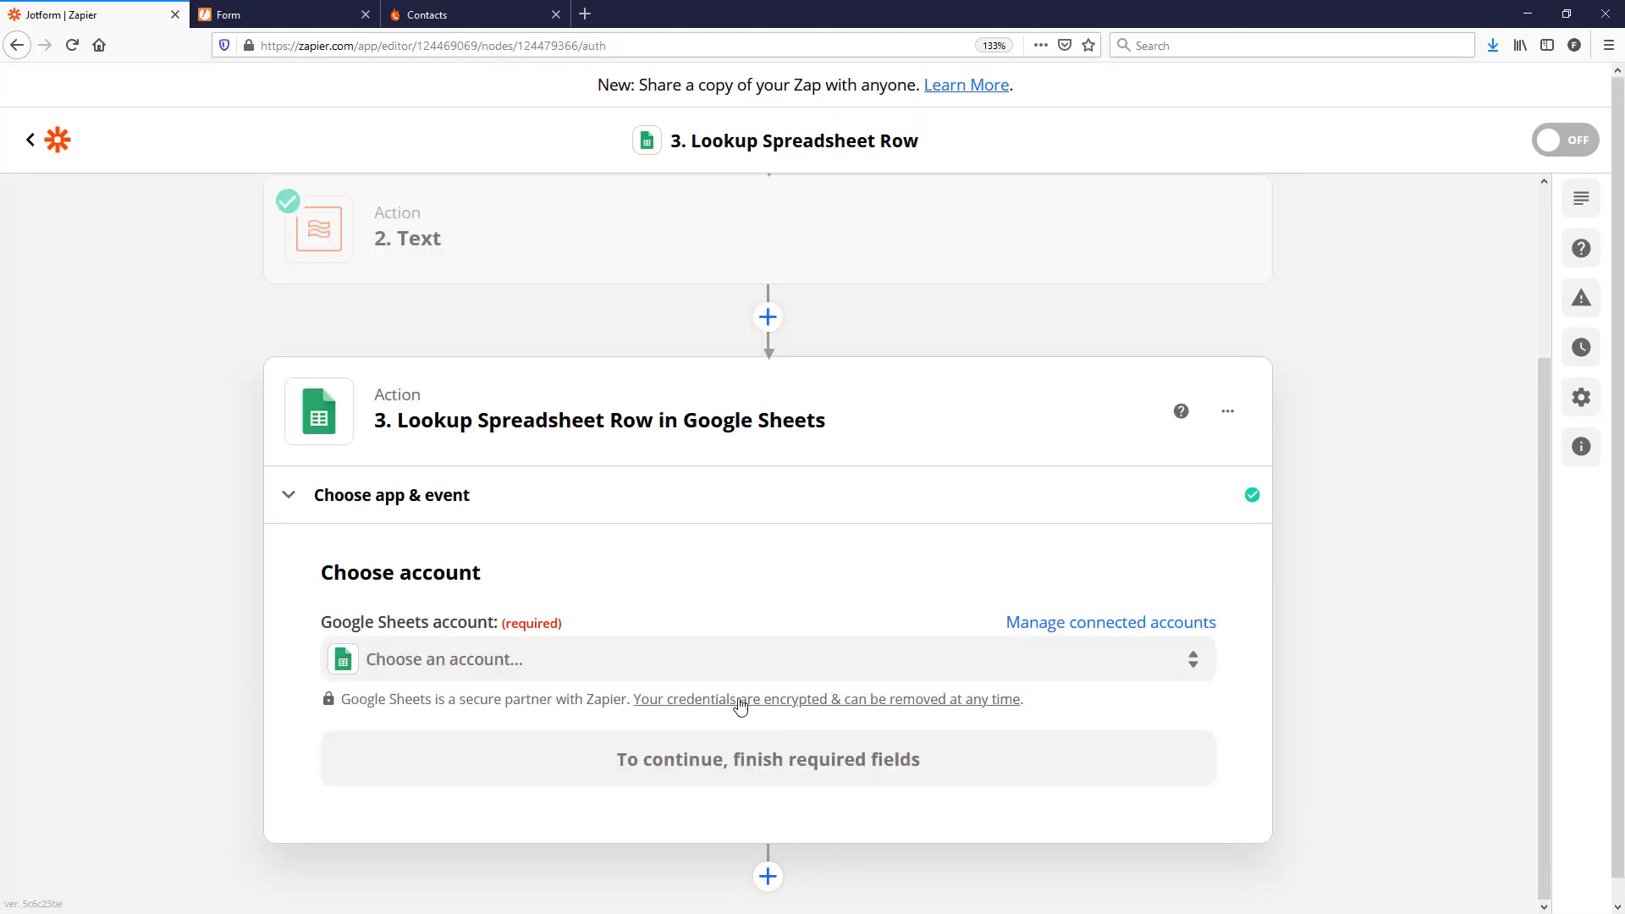
# Step: Select the connected Google Sheets account and continue to action setup
pyautogui.click(454, 667)
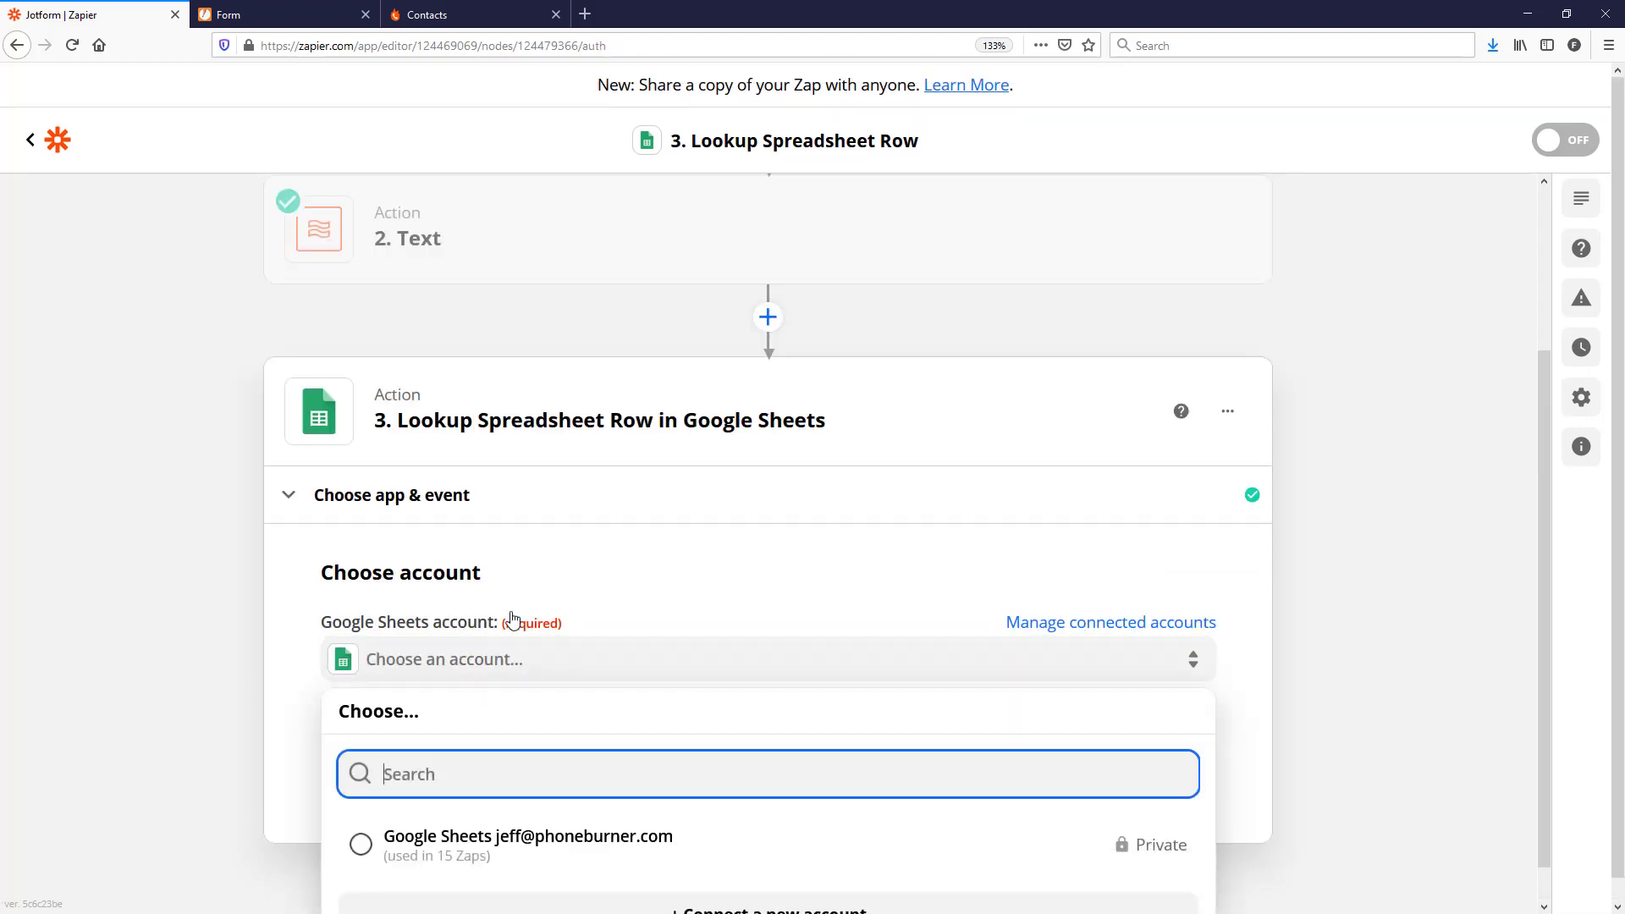
pyautogui.click(403, 848)
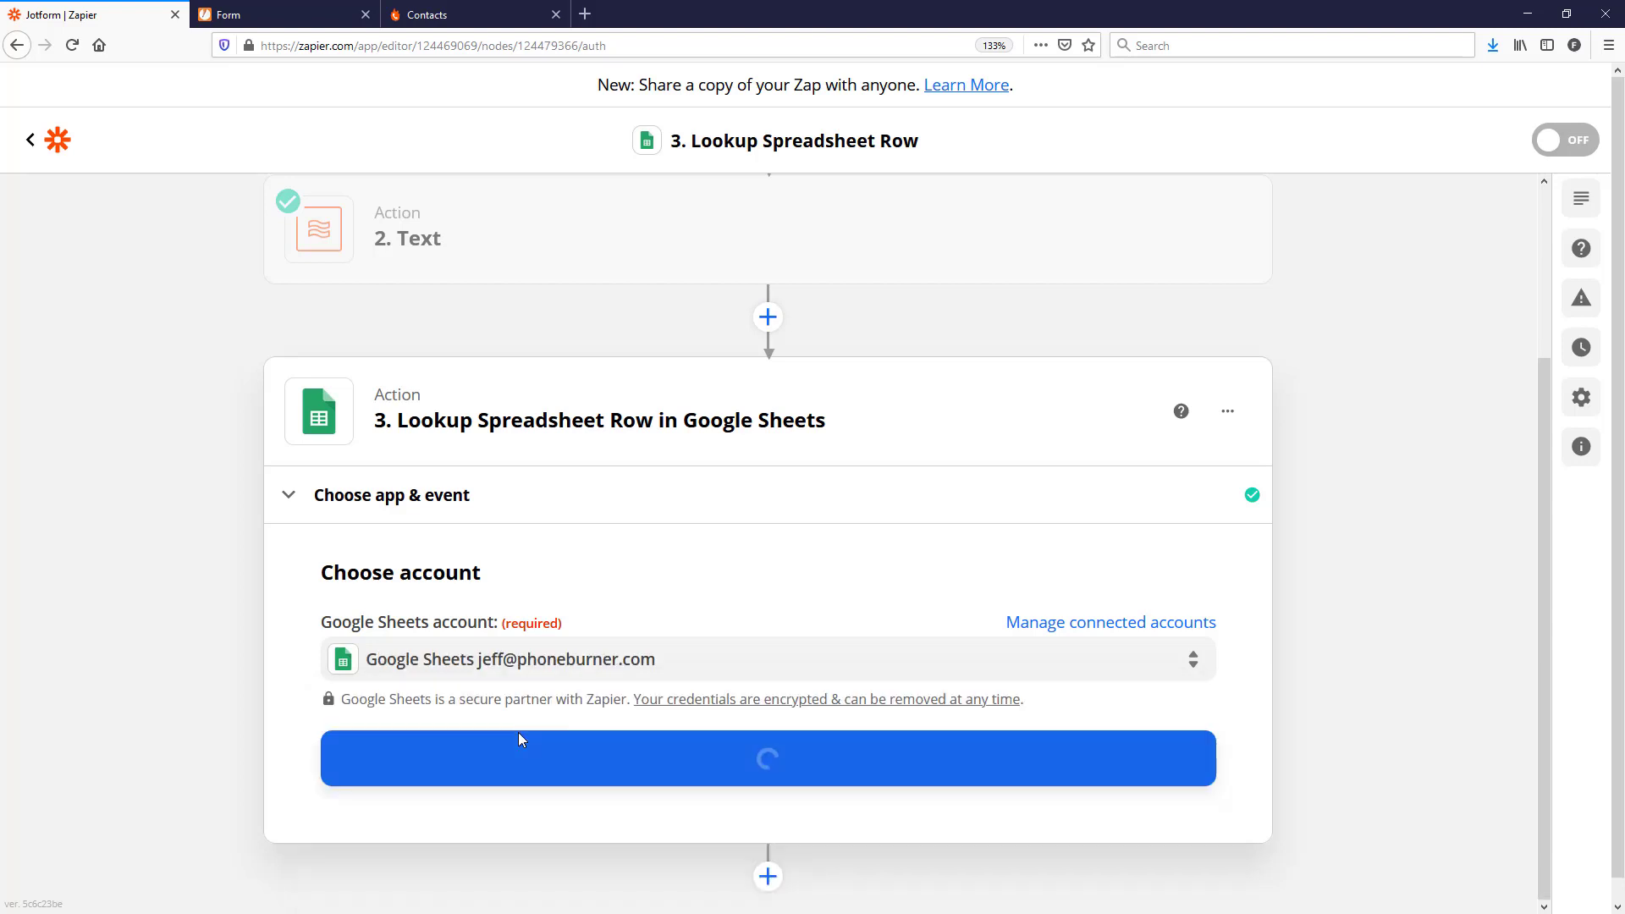
pyautogui.click(755, 761)
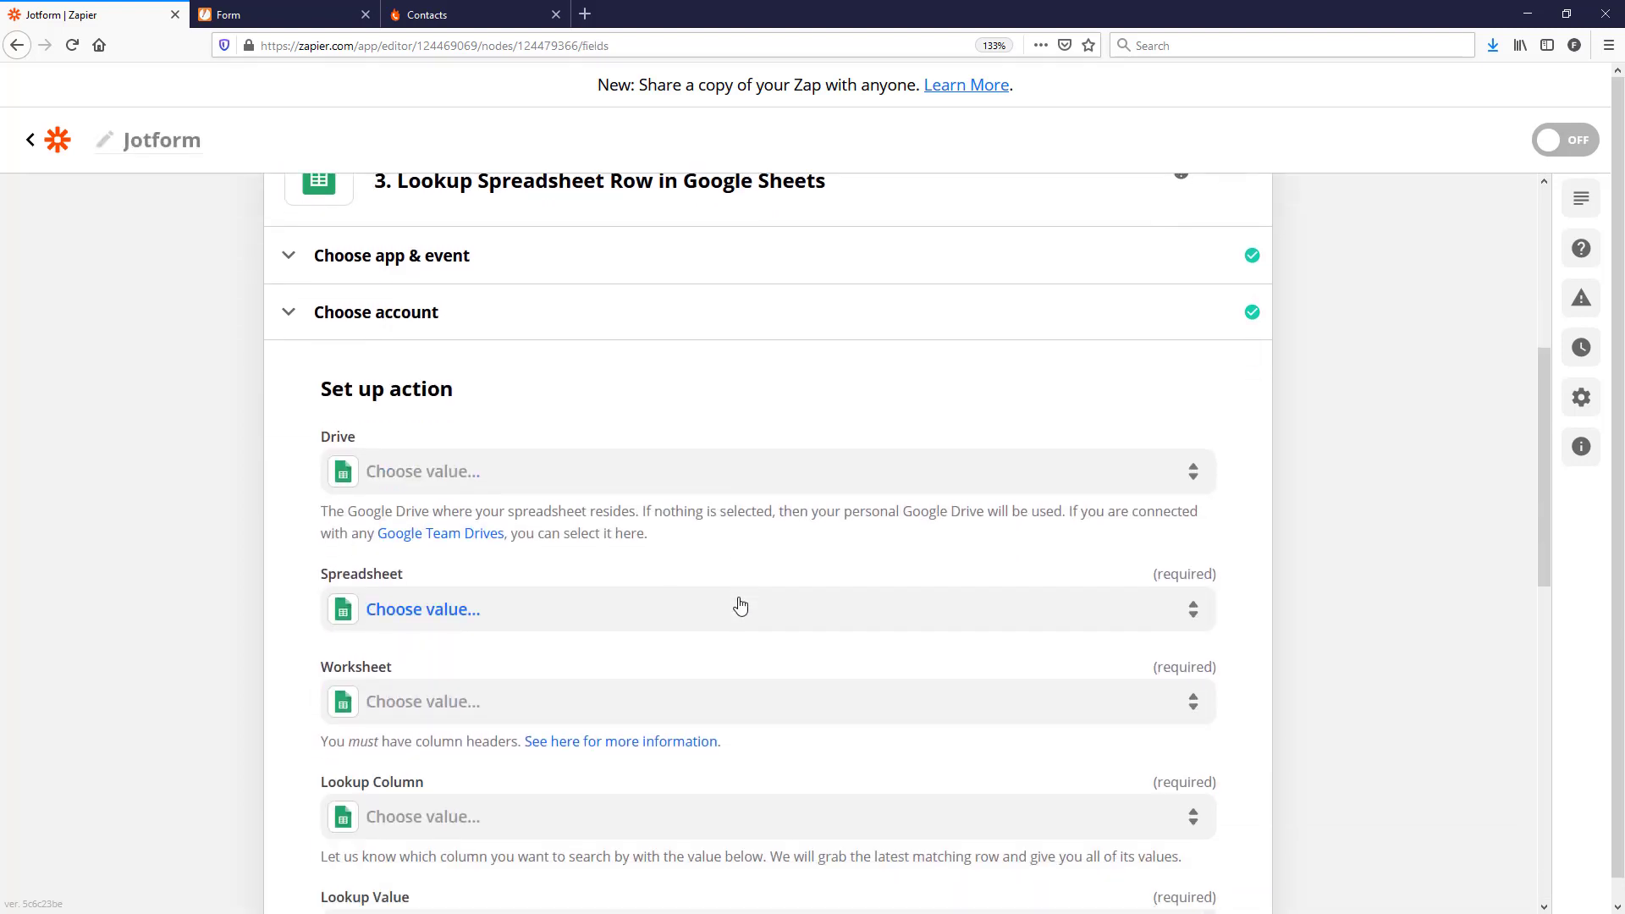
# Step: Set Drive to My Google Drive and Spreadsheet to Zapier 2021 Training
pyautogui.click(511, 461)
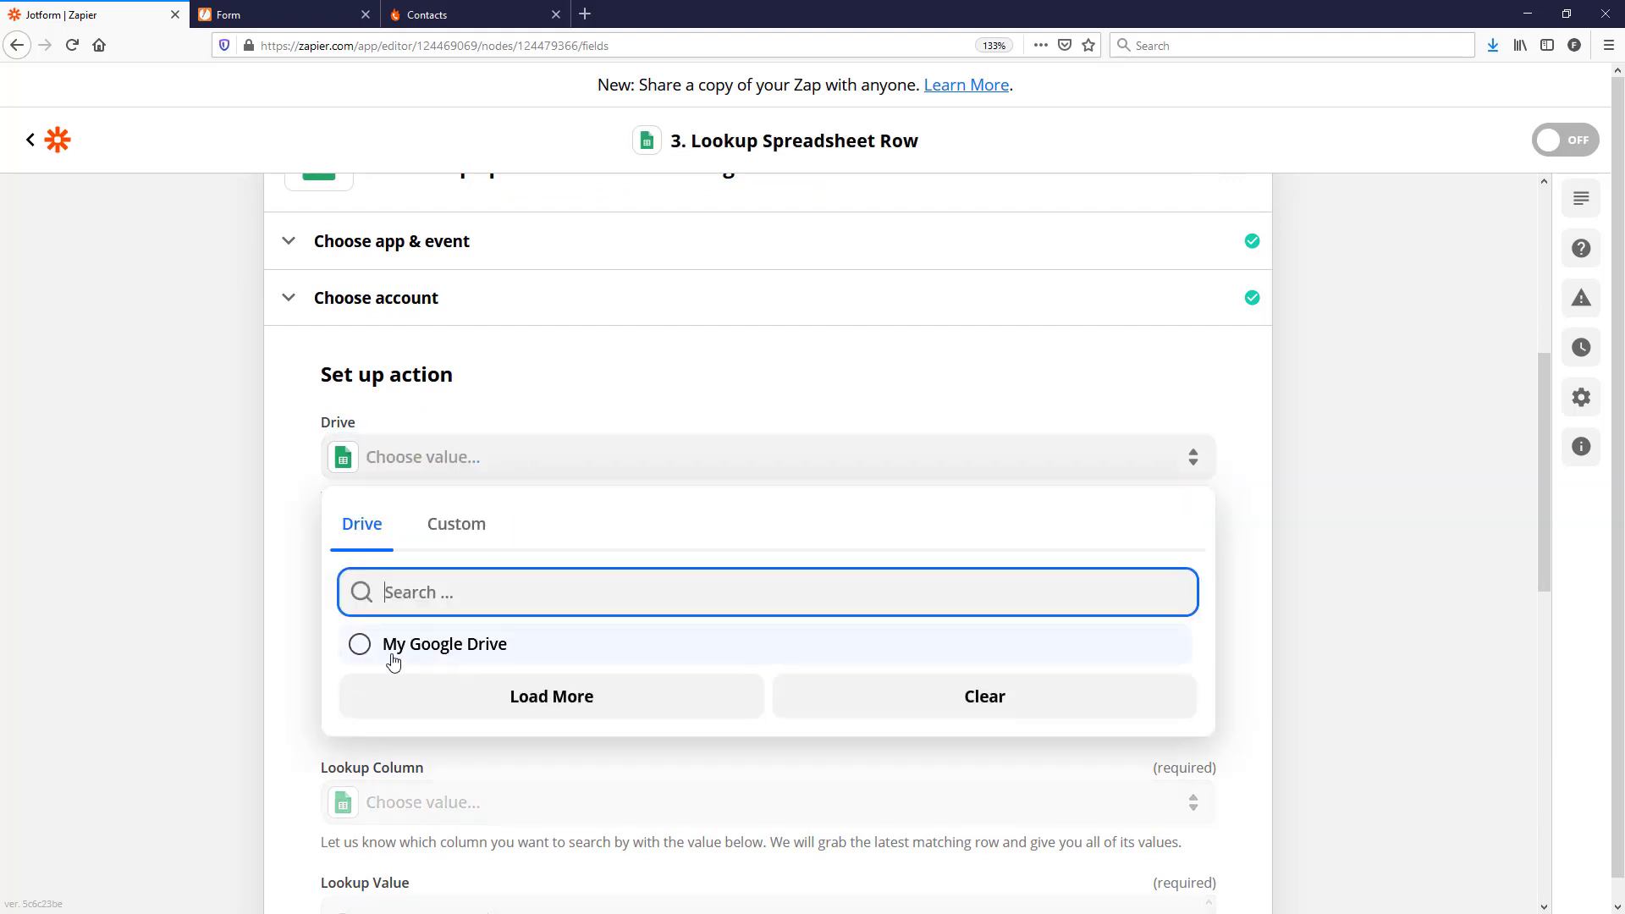
pyautogui.click(389, 653)
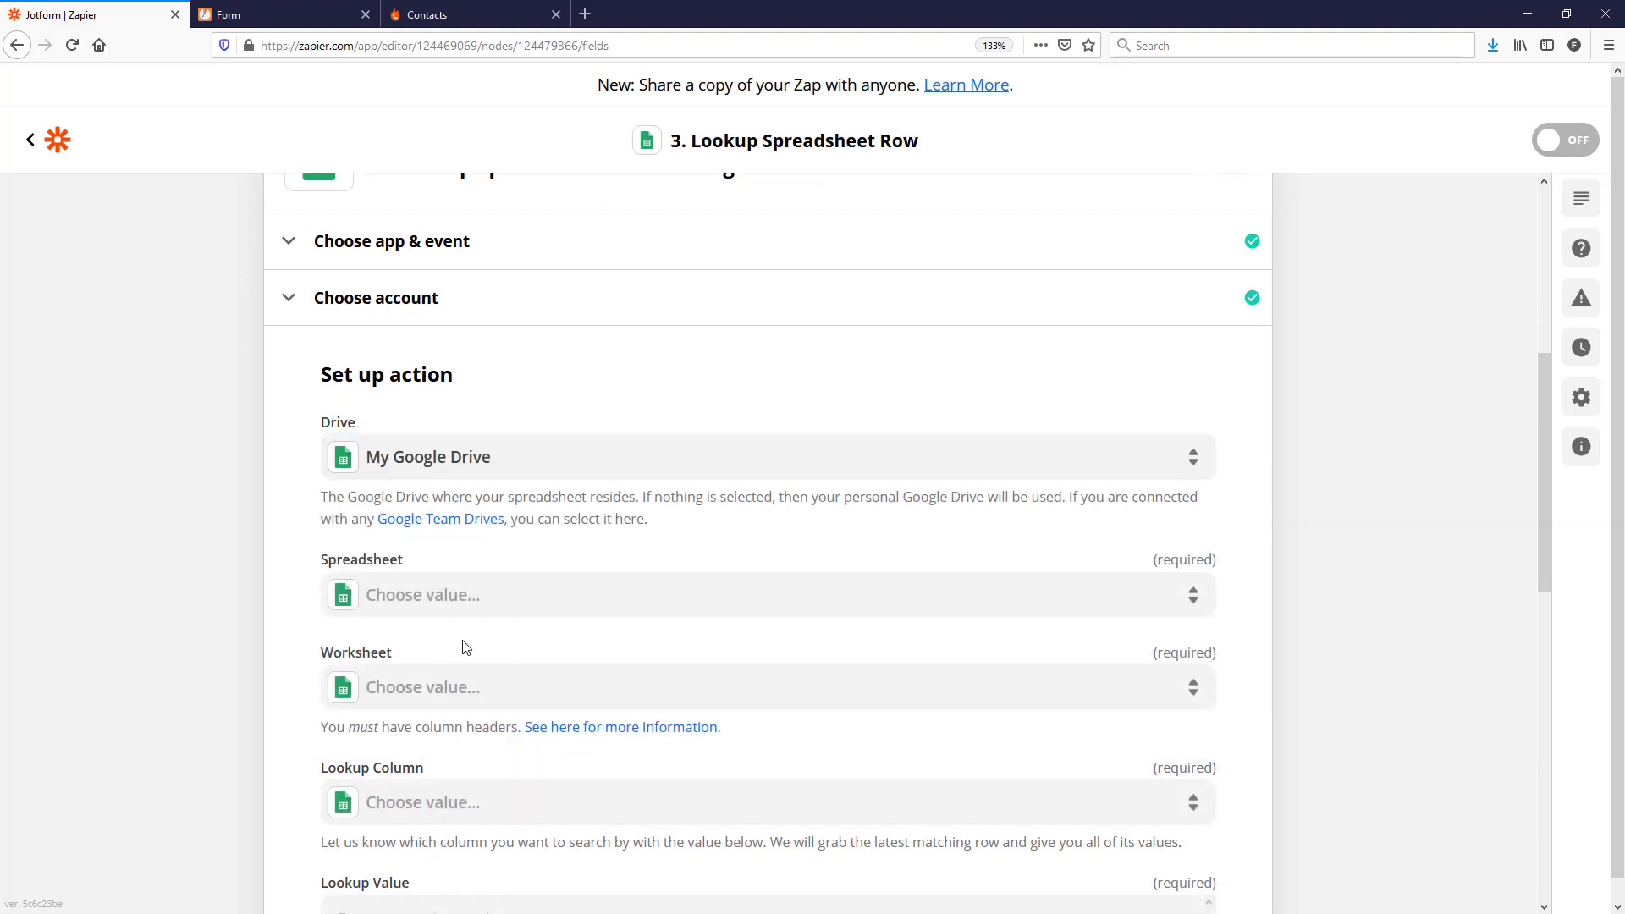
pyautogui.click(453, 598)
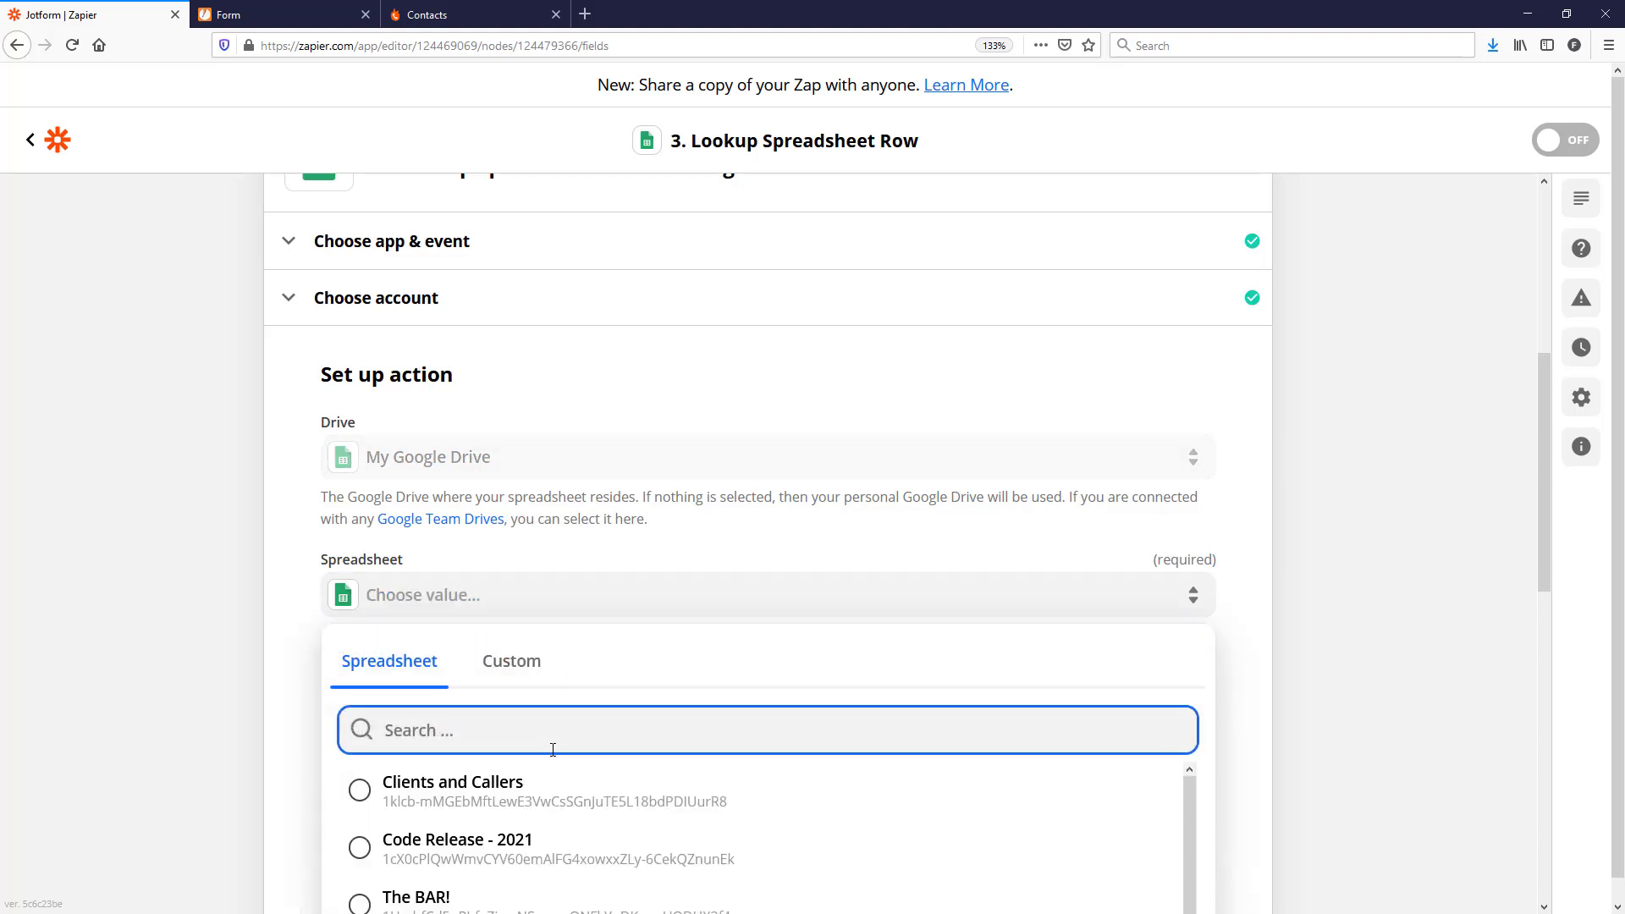
pyautogui.scroll(-2, 592, 789)
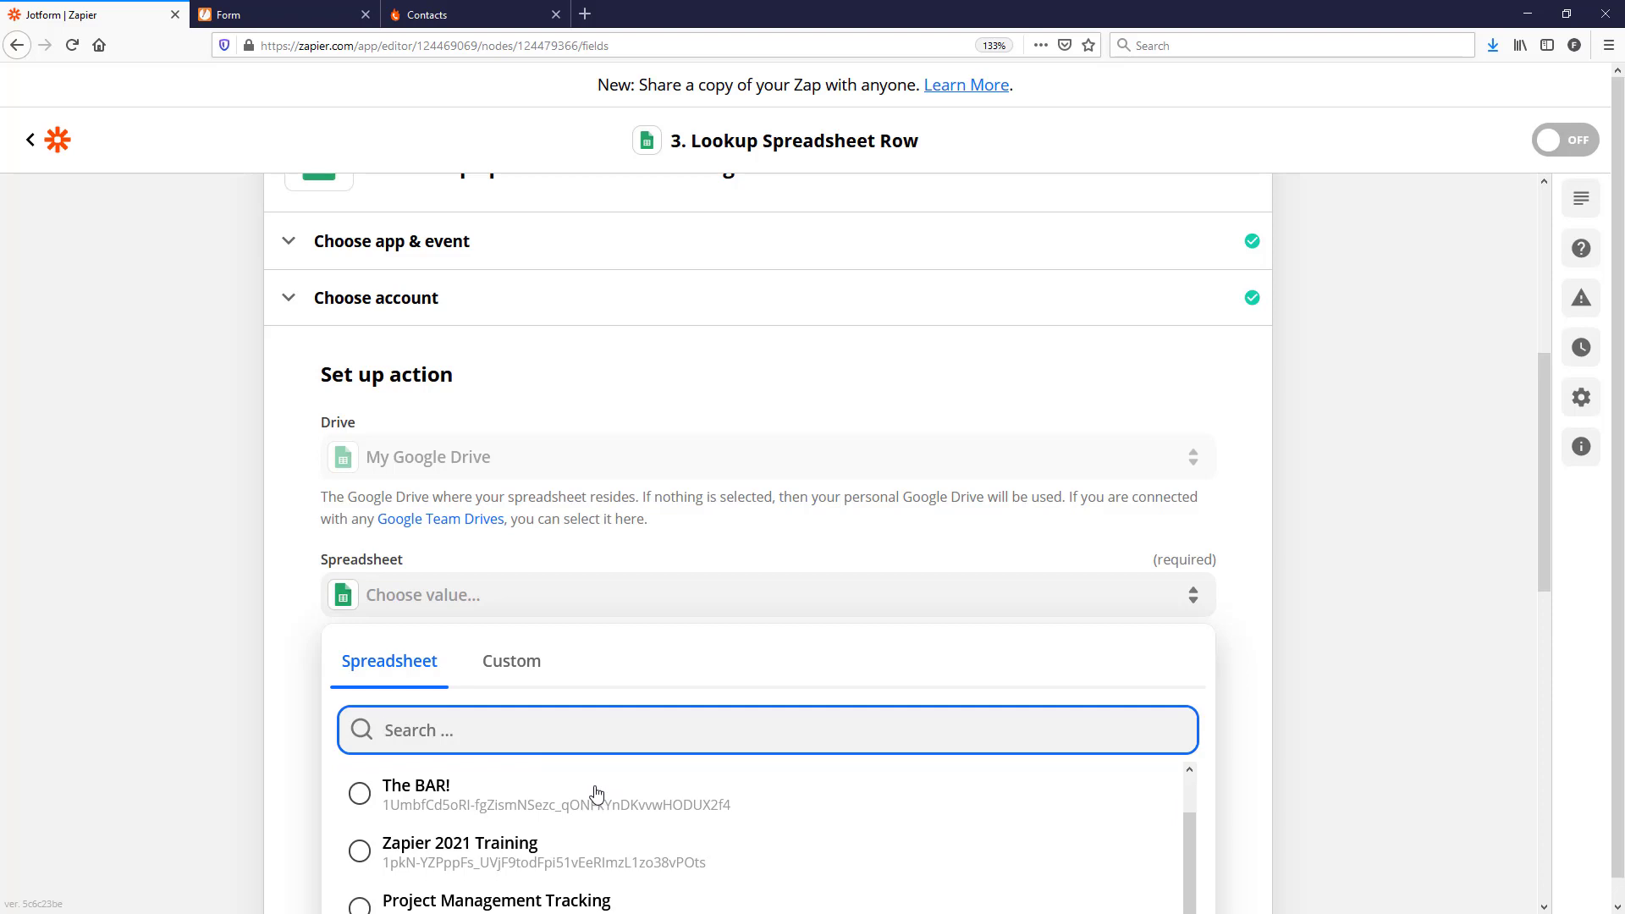
pyautogui.click(360, 852)
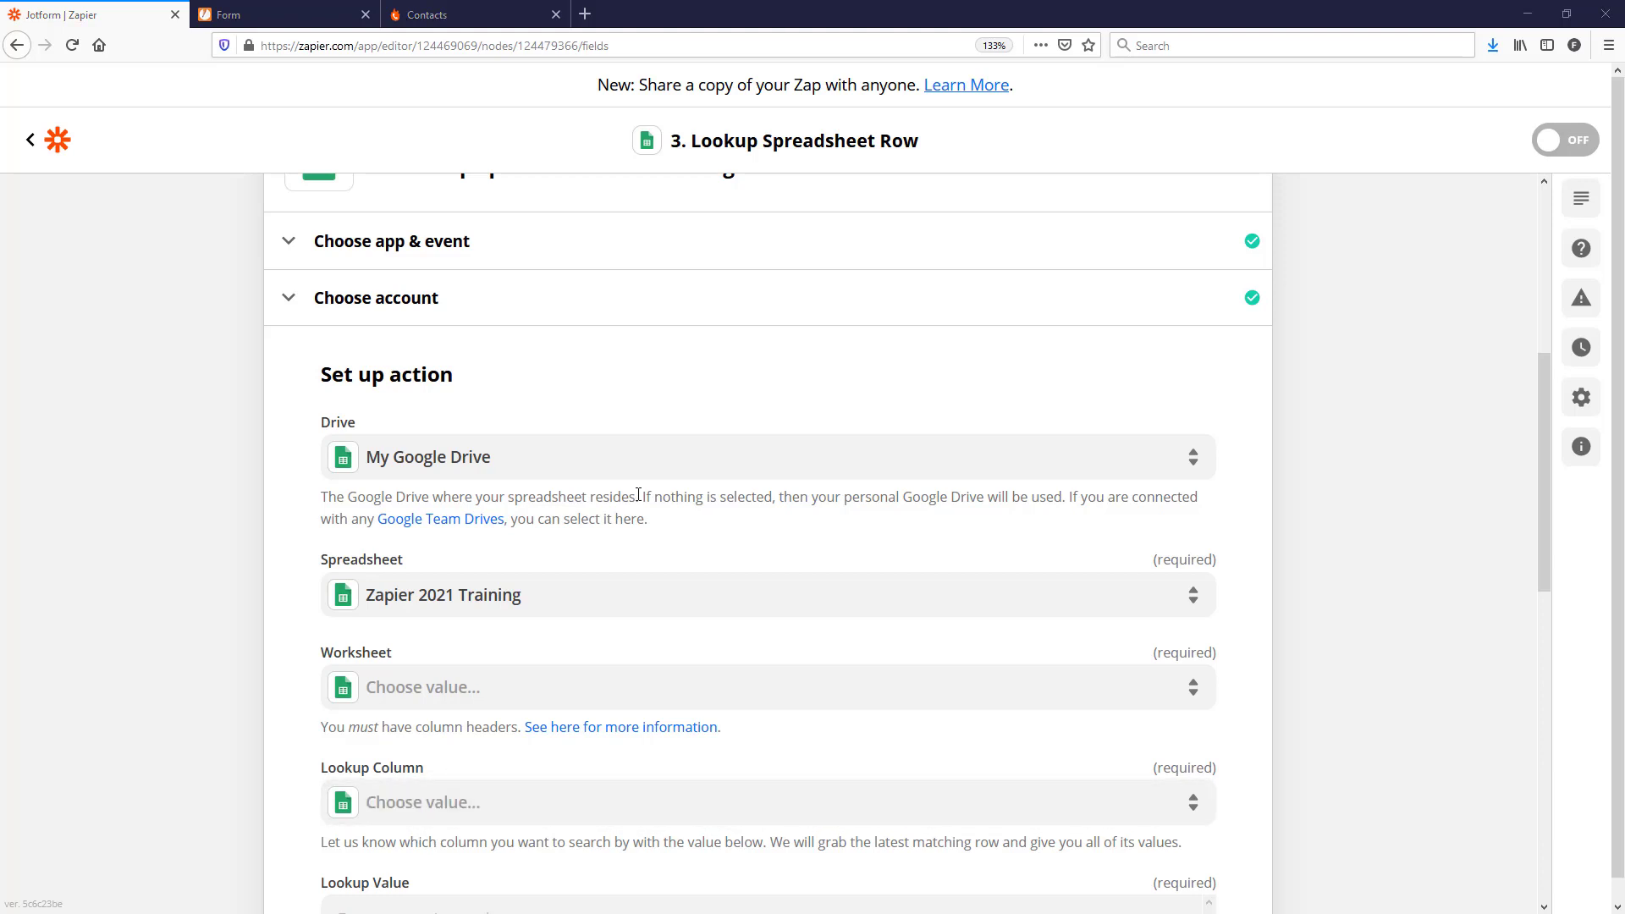
pyautogui.scroll(-3, 639, 496)
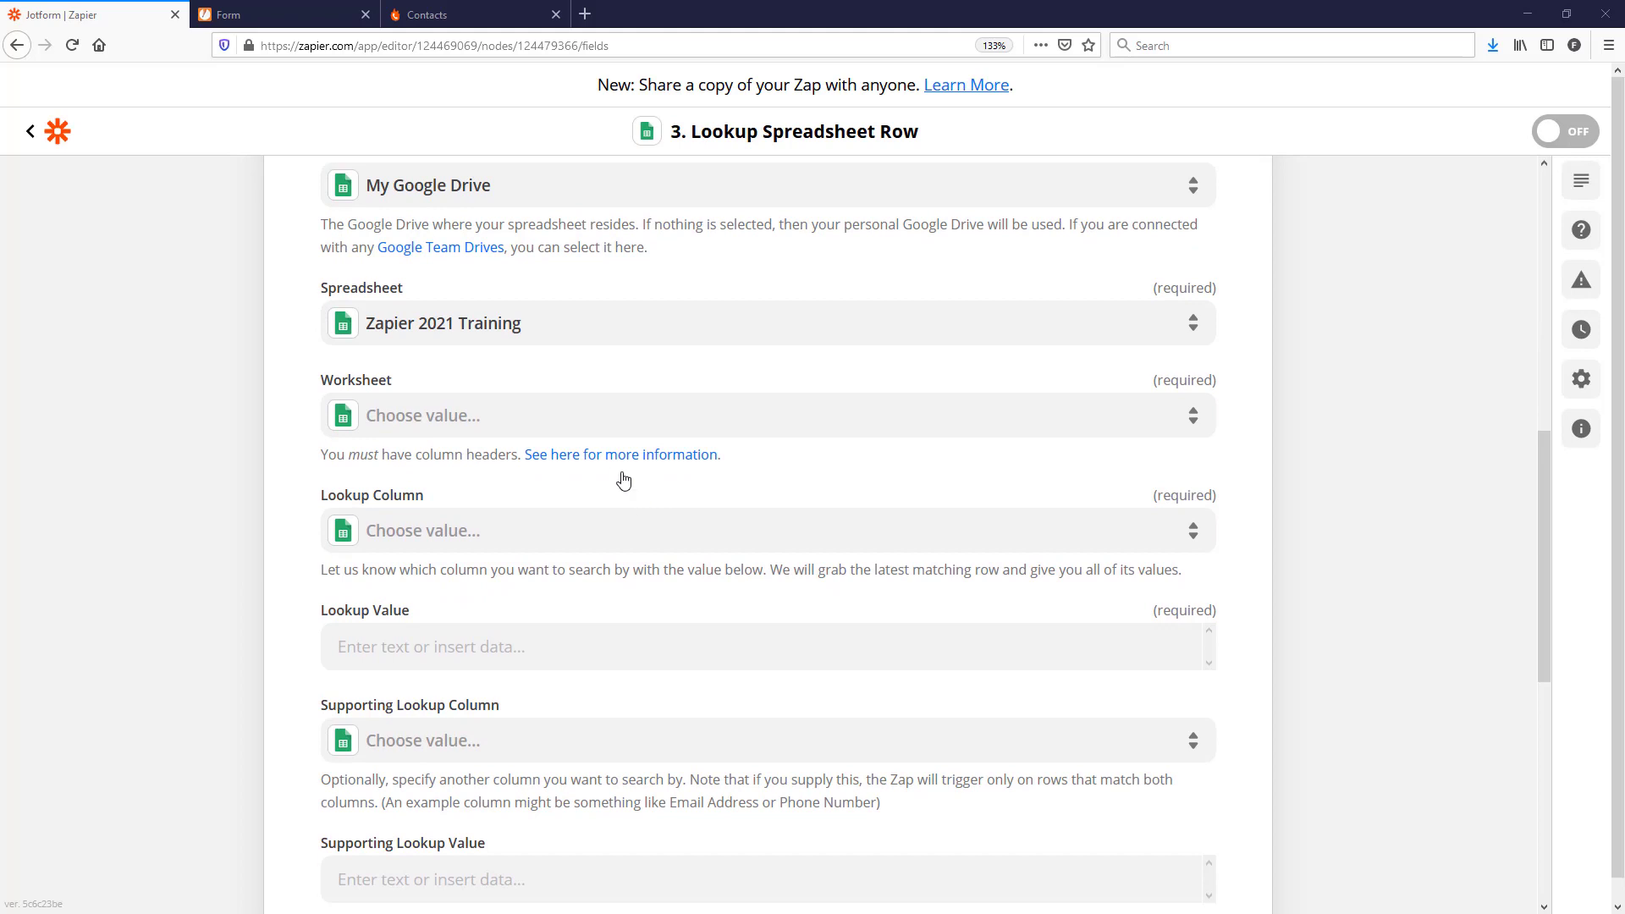
# Step: Choose Leads from the Worksheet dropdown of the lookup step
pyautogui.click(421, 418)
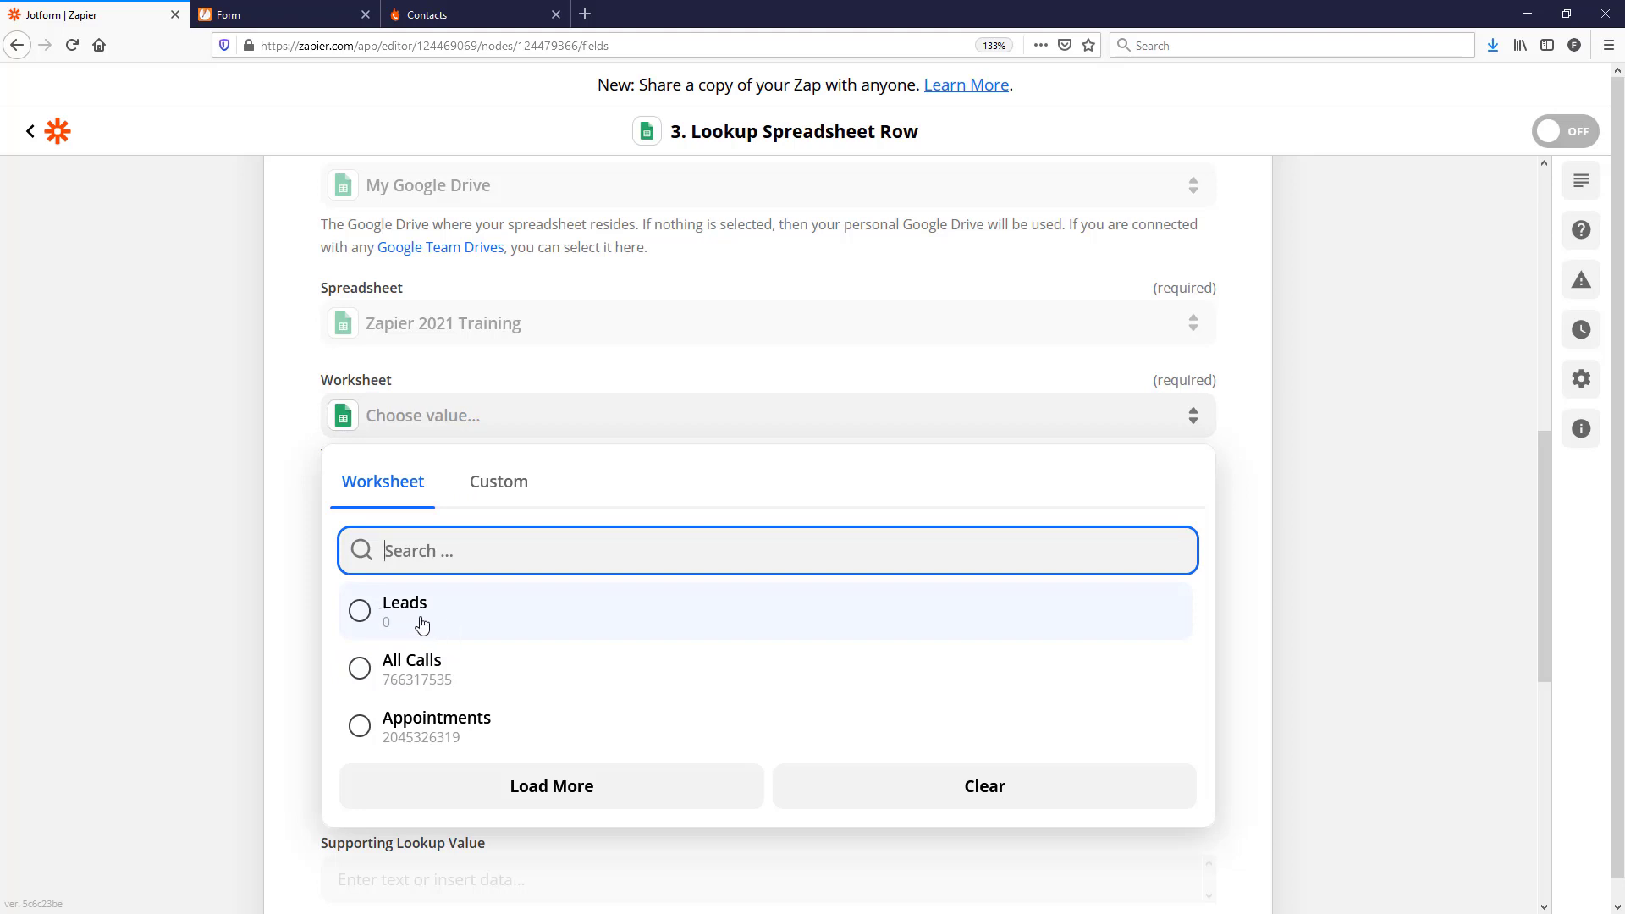
pyautogui.click(421, 625)
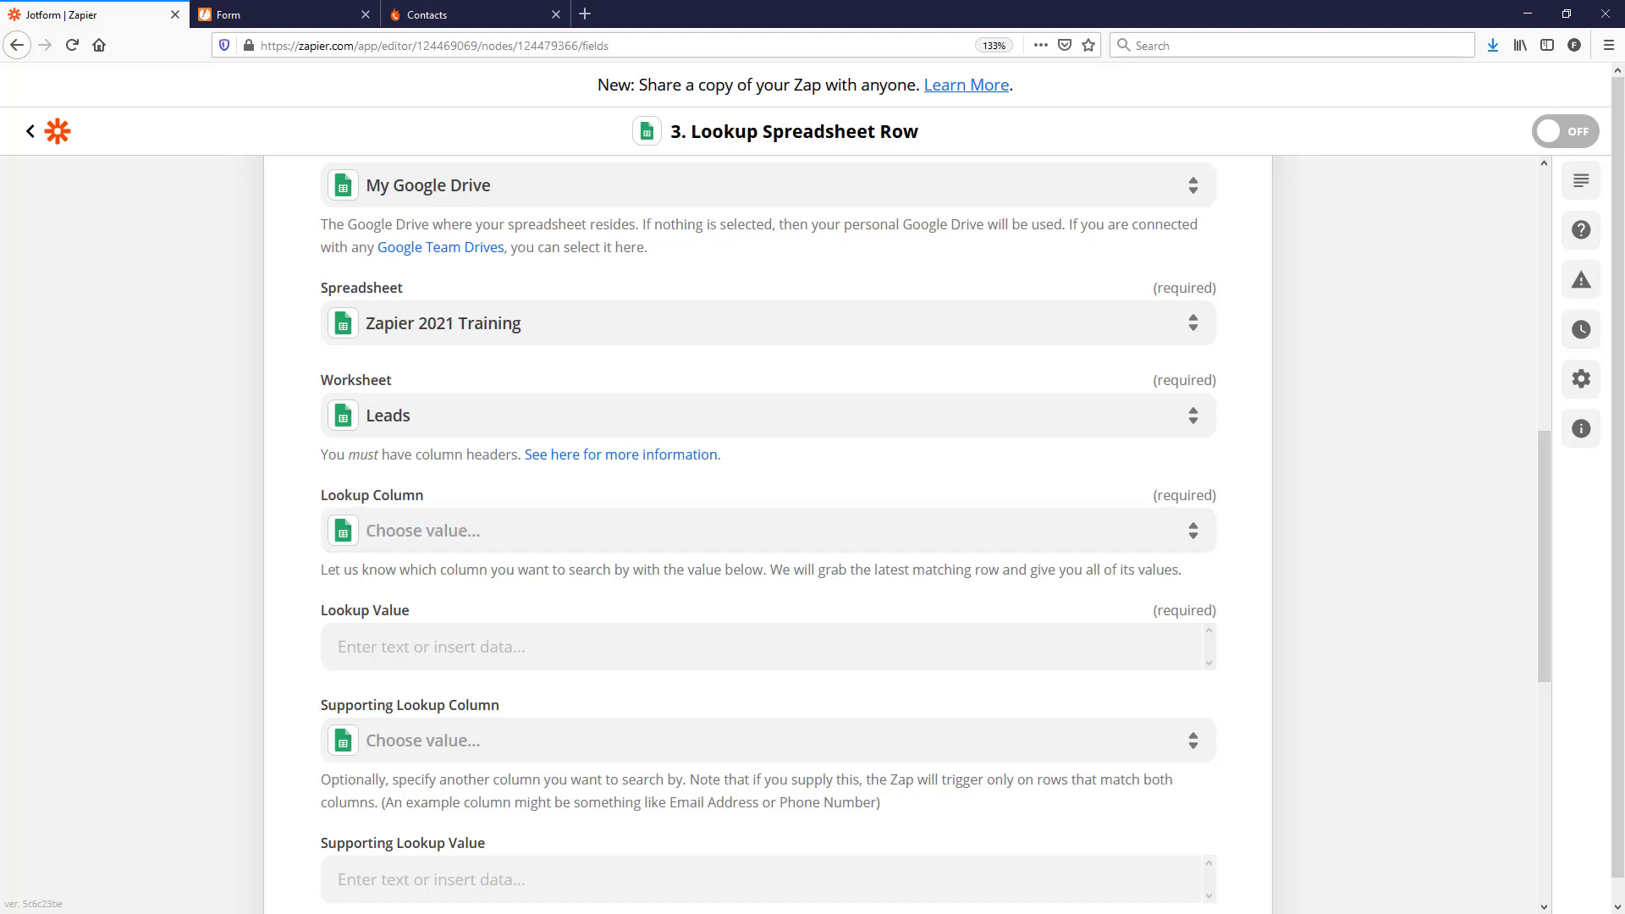
pyautogui.moveTo(0, 364); pyautogui.dragTo(1219, 164)
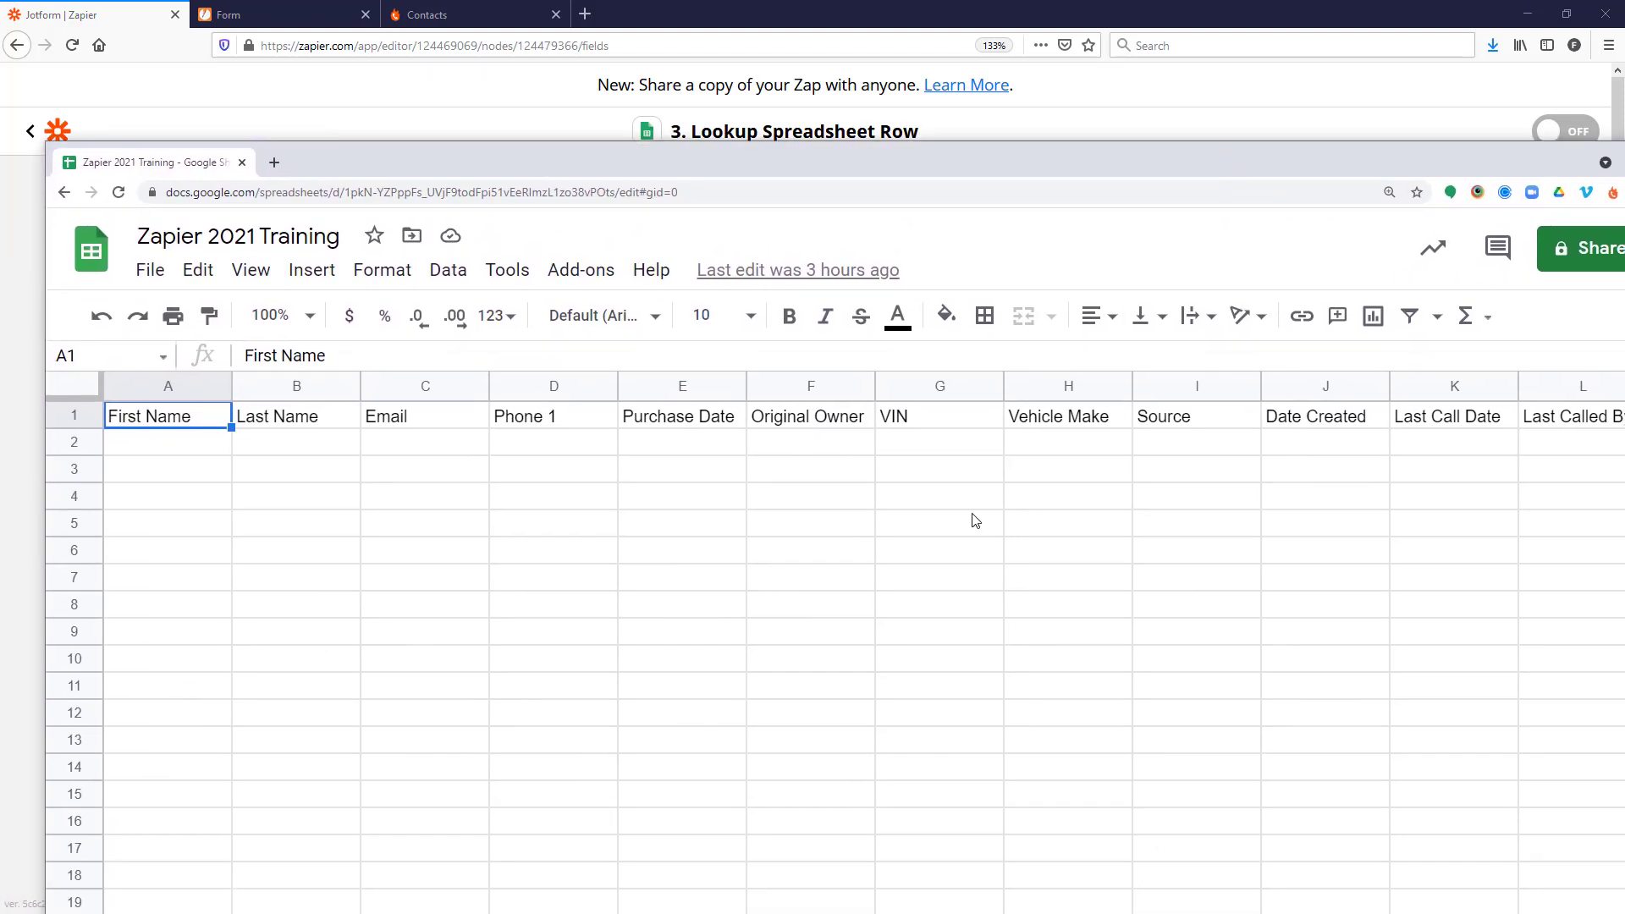
pyautogui.click(913, 420)
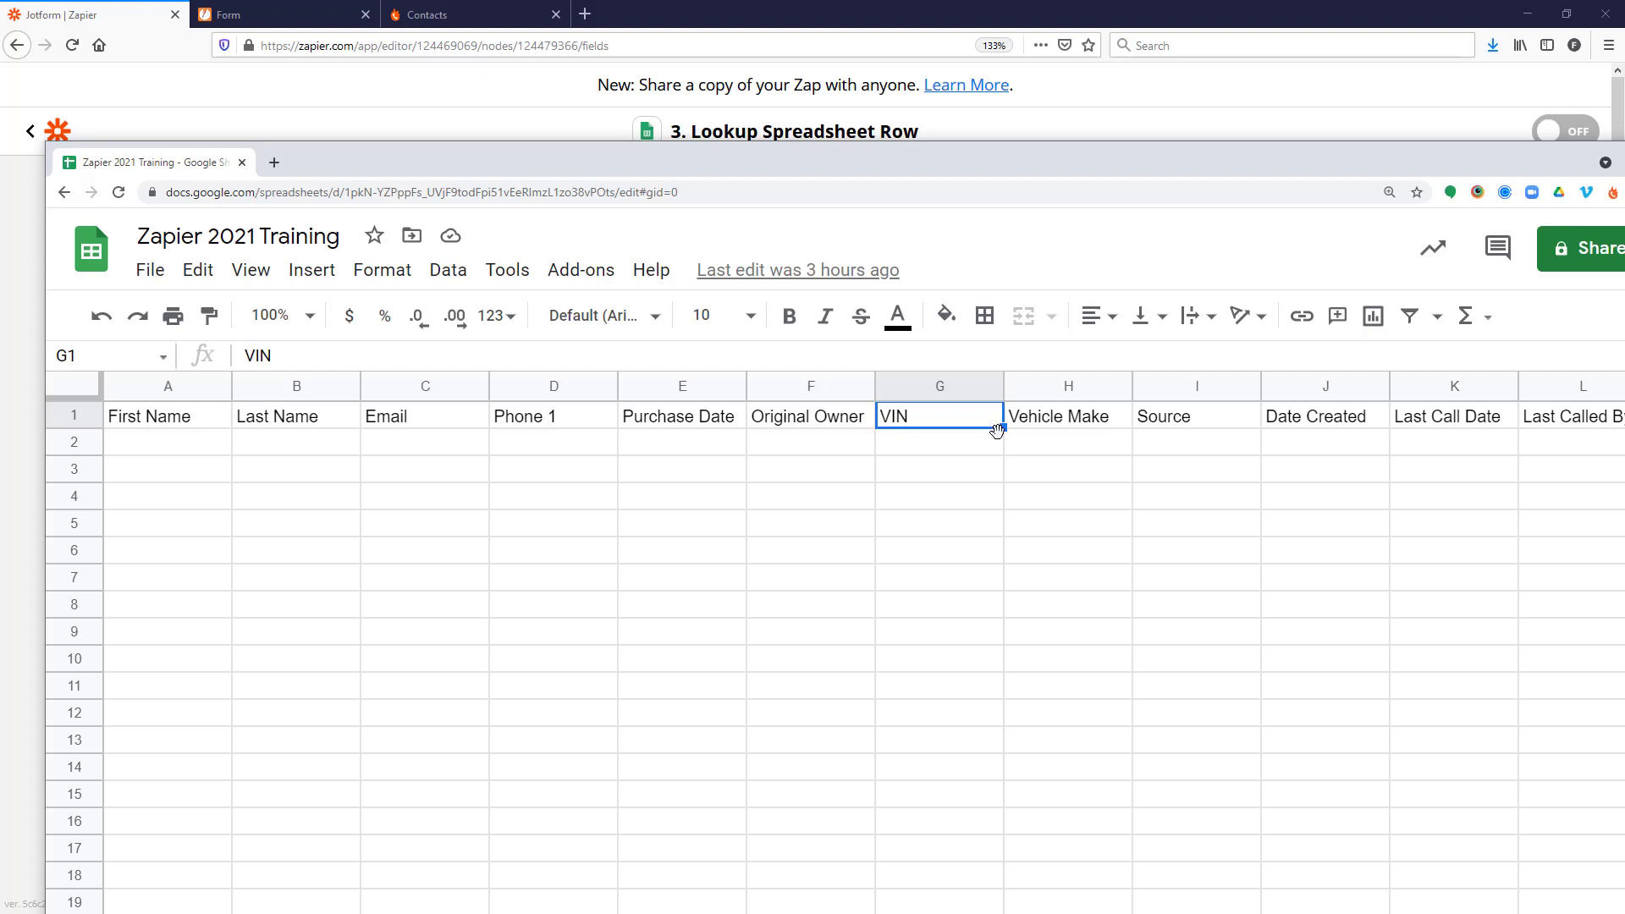
pyautogui.moveTo(1076, 159); pyautogui.dragTo(0, 440)
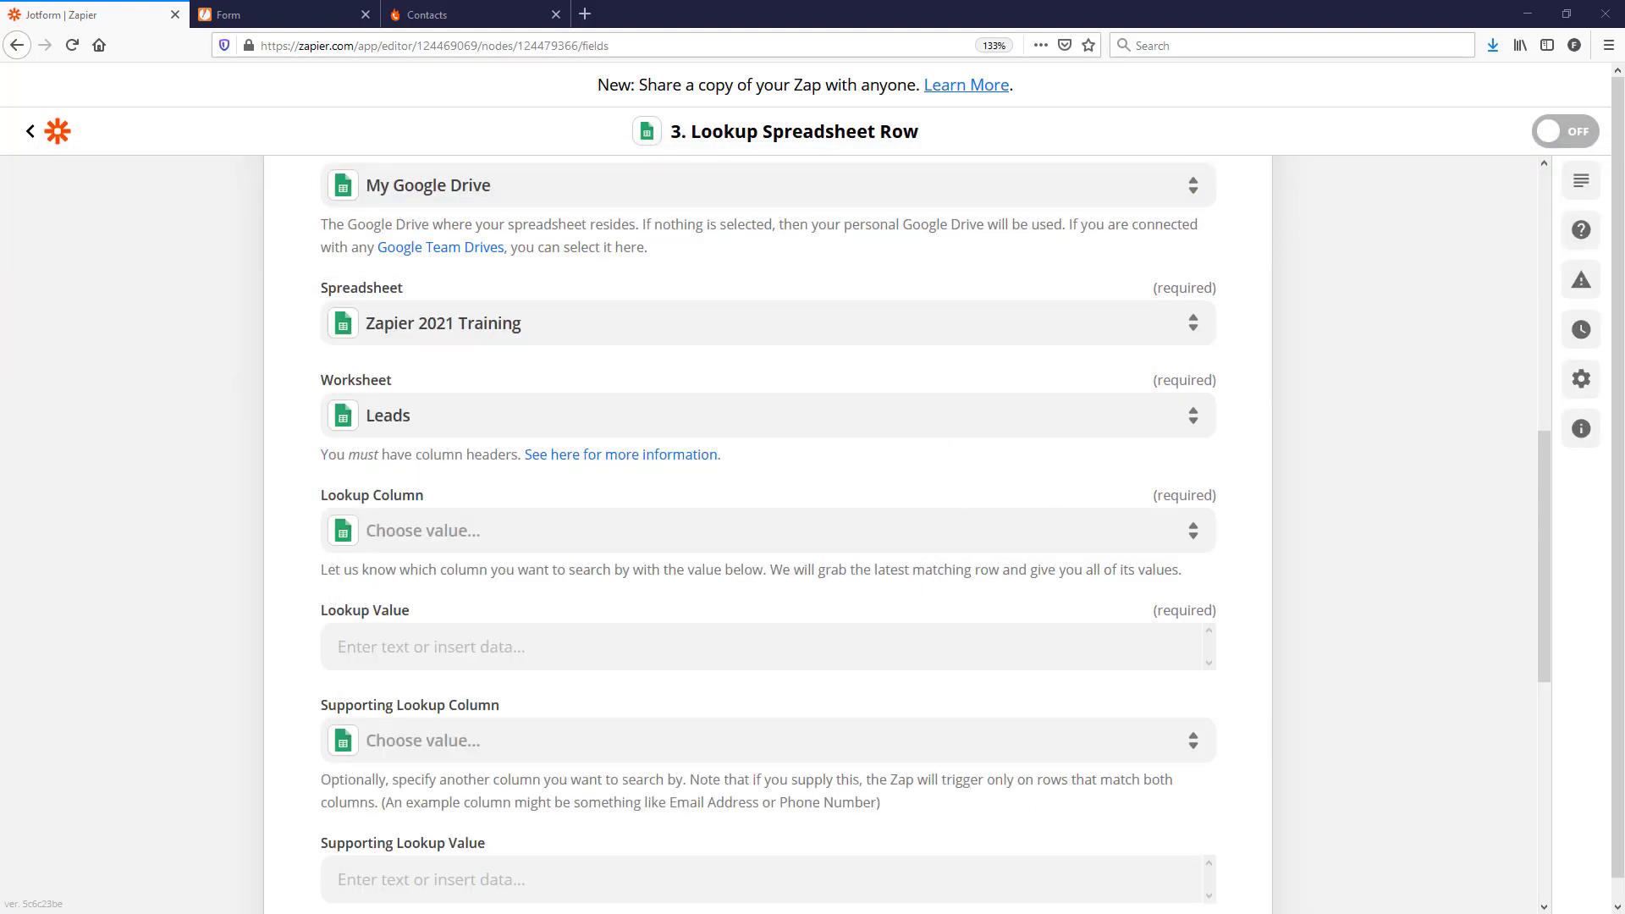
# Step: Set the Lookup Column to VIN
pyautogui.click(453, 537)
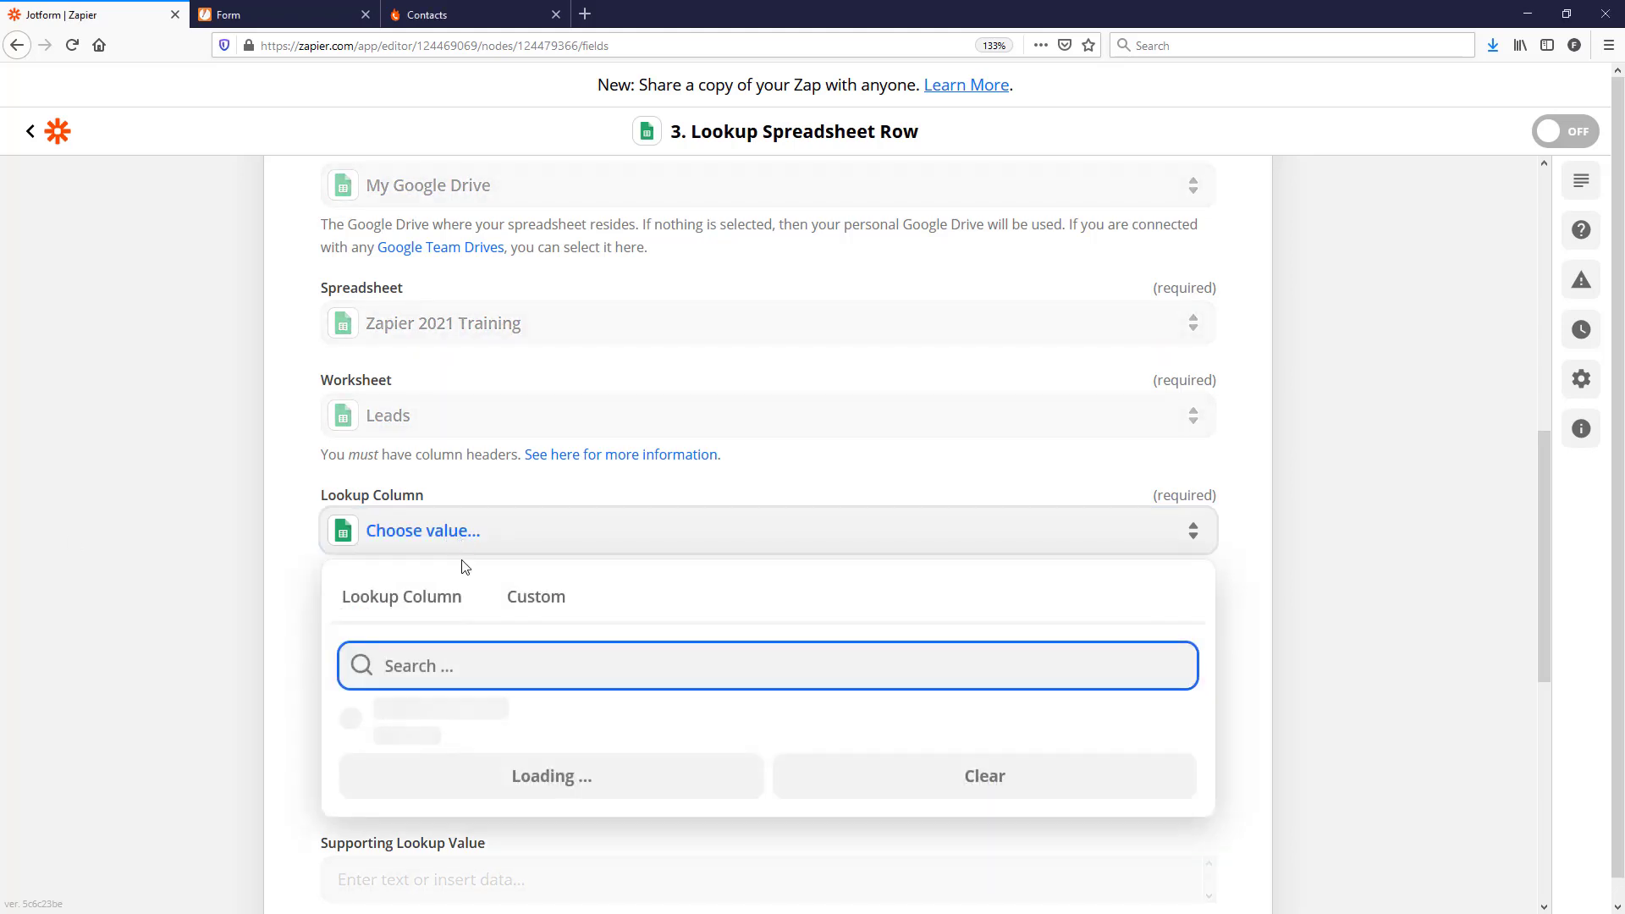
pyautogui.scroll(-2, 481, 668)
pyautogui.scroll(-4, 562, 711)
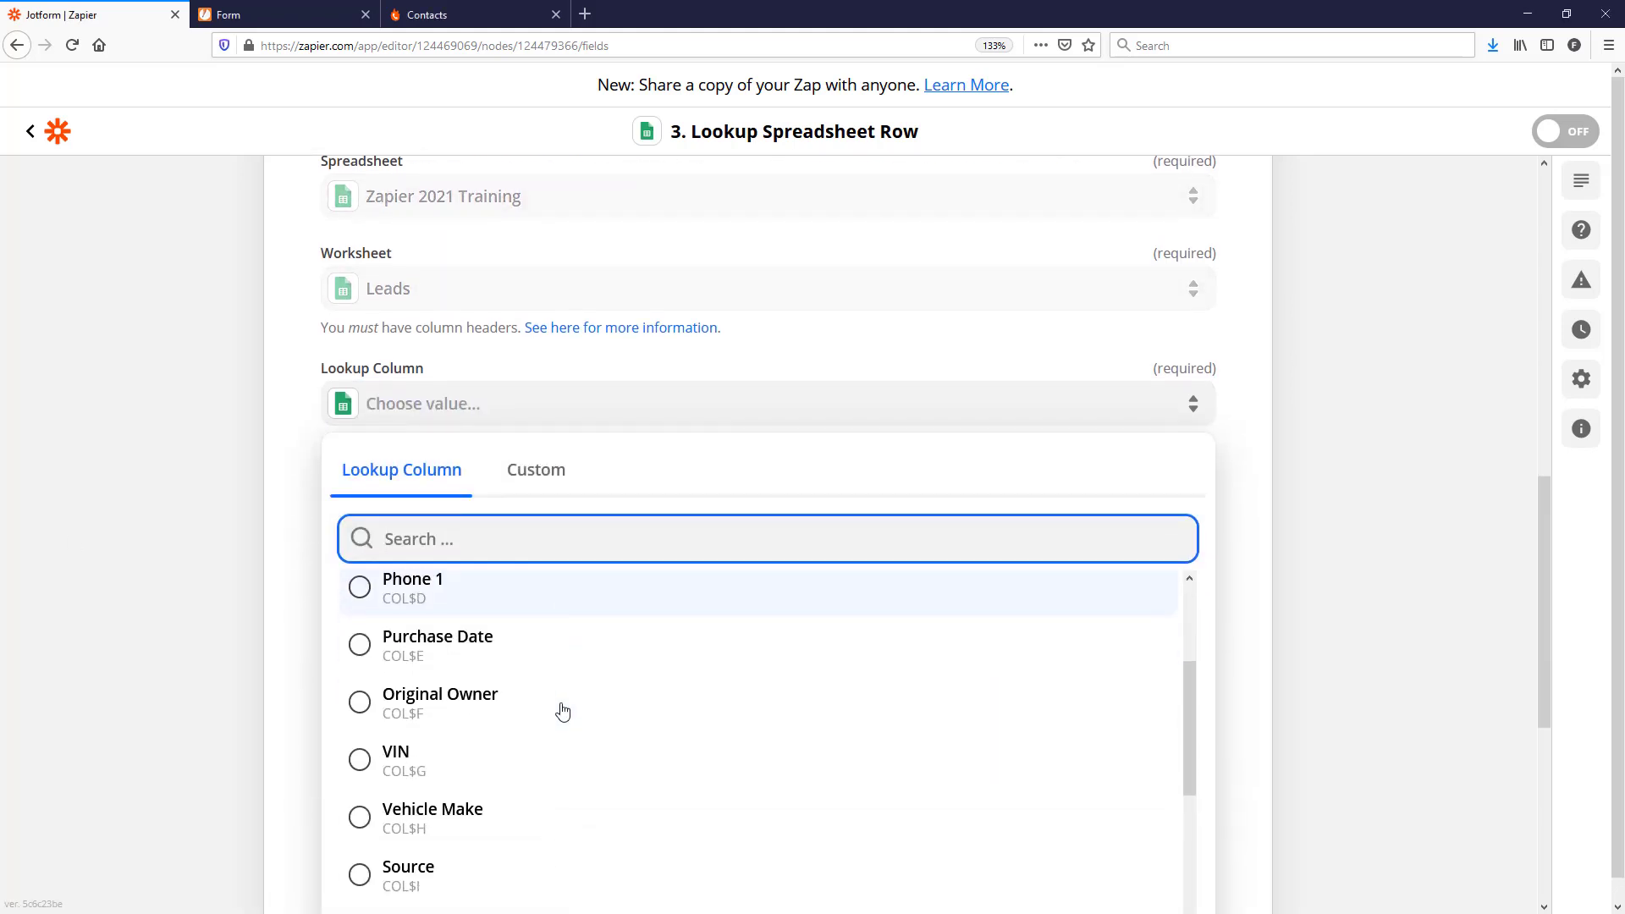
pyautogui.click(365, 727)
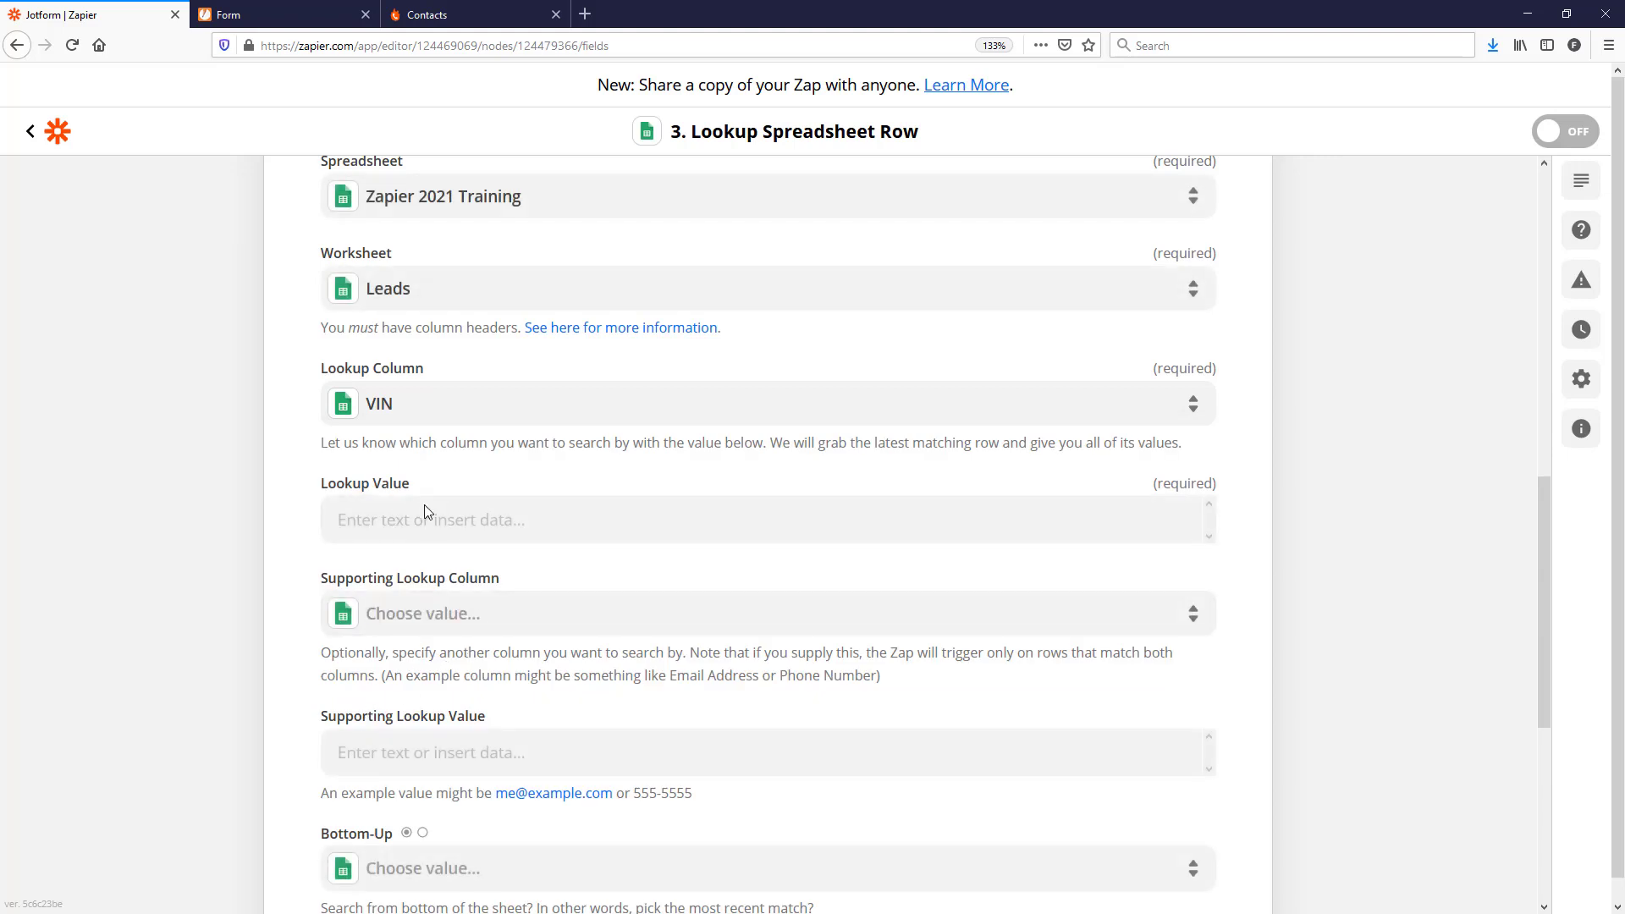
# Step: Map the Lookup Value to the JotForm submission's 1. Fields Vin
pyautogui.click(411, 525)
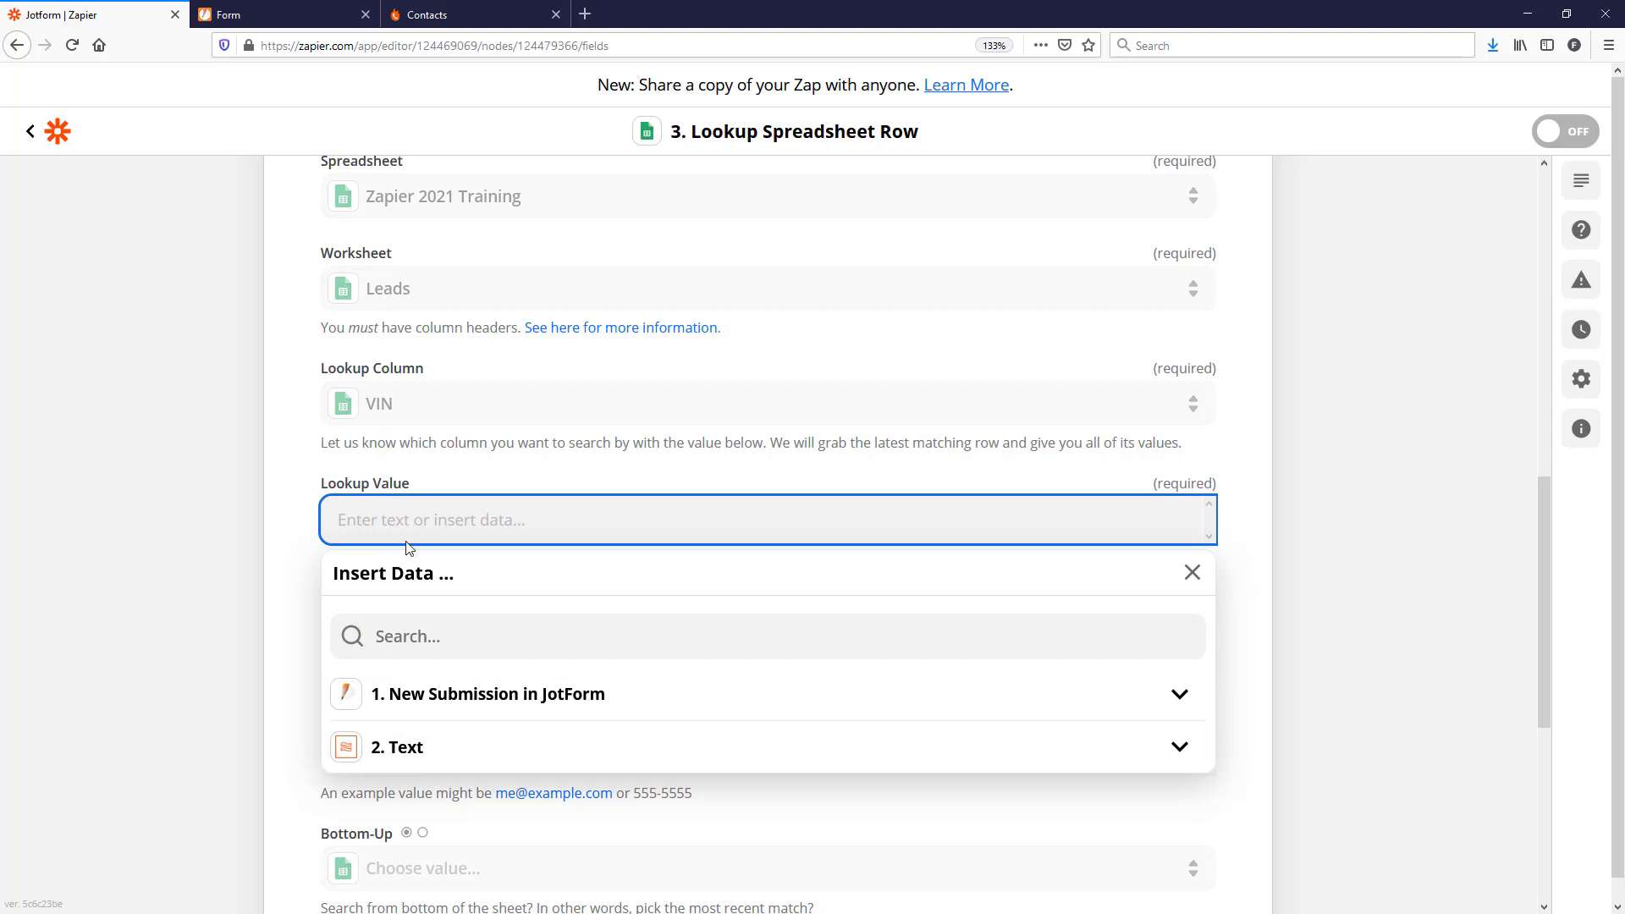
pyautogui.click(410, 704)
pyautogui.click(467, 641)
pyautogui.write('vin')
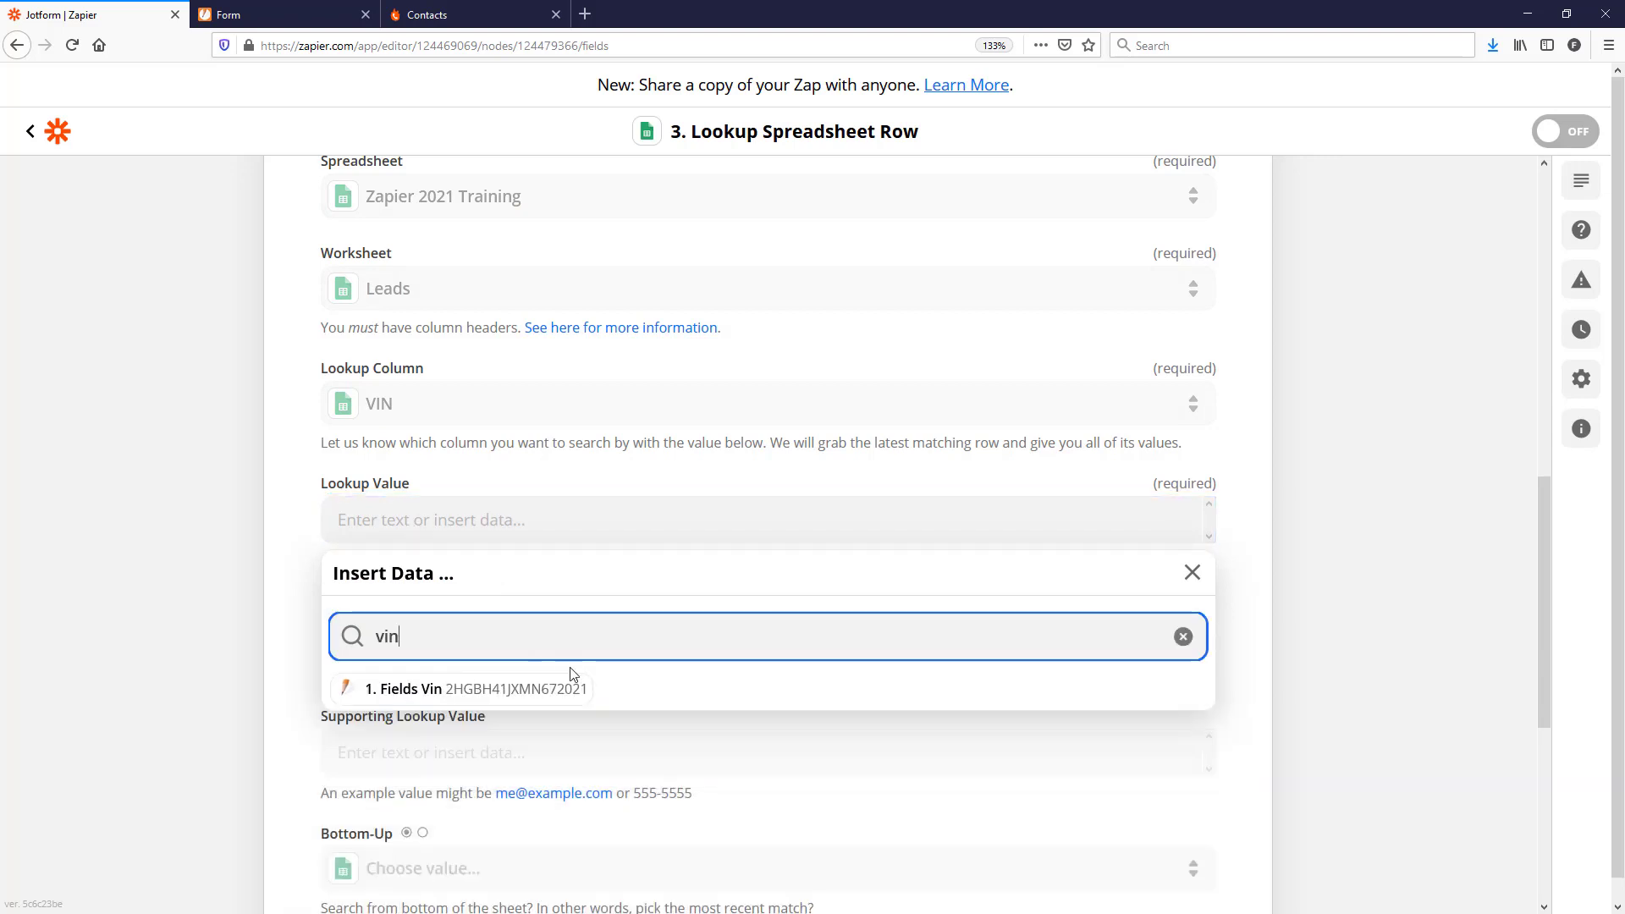
pyautogui.click(519, 690)
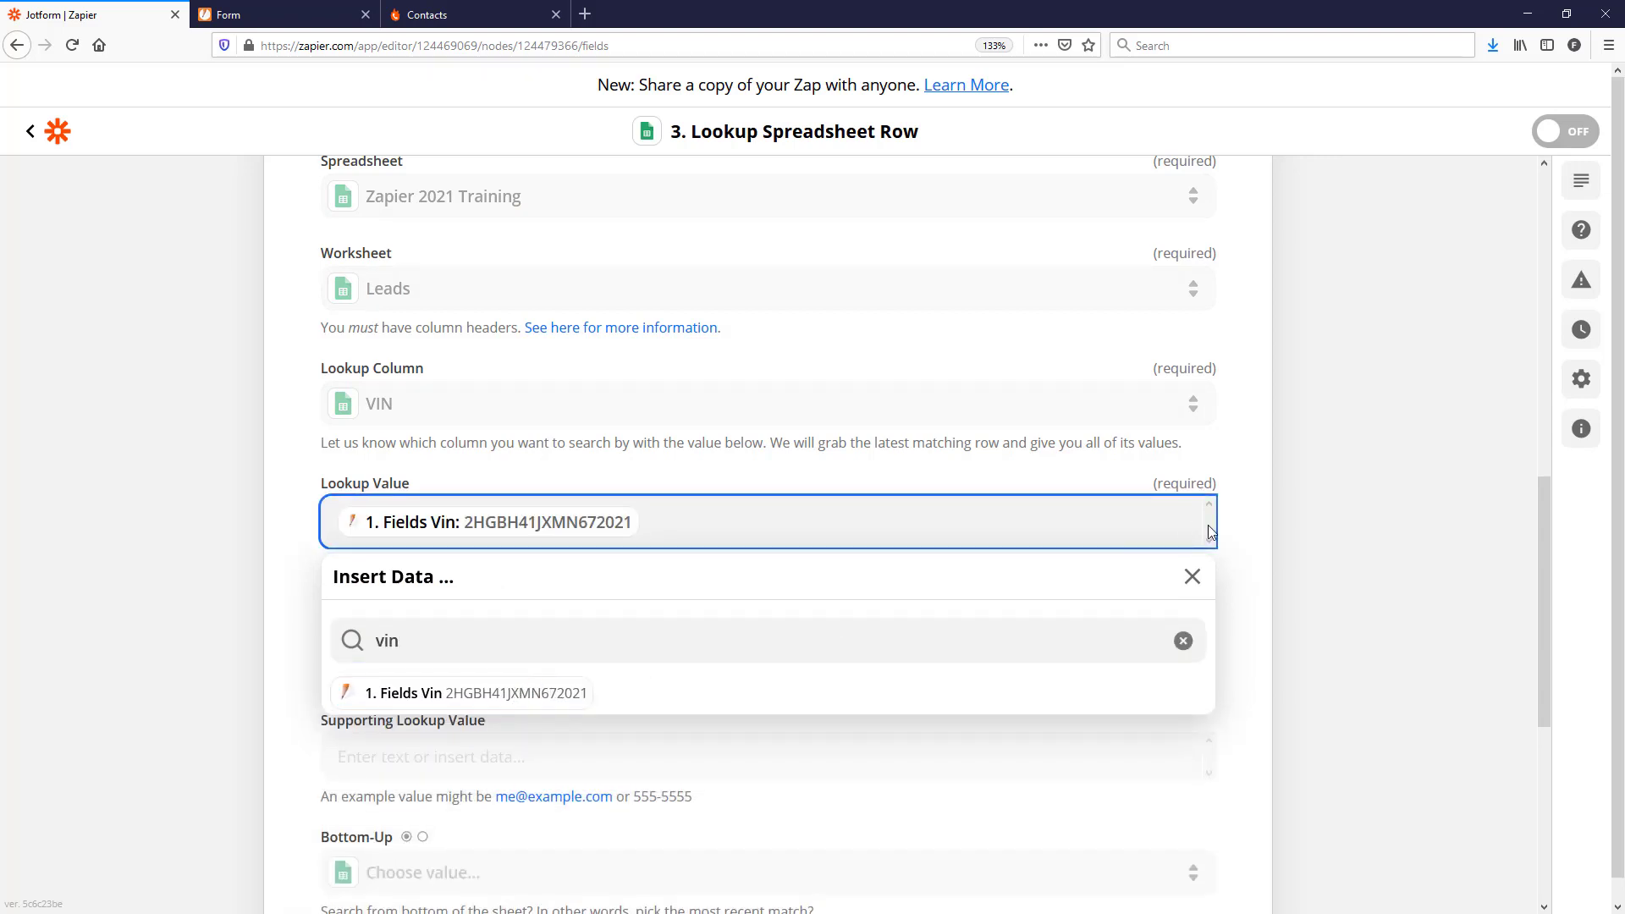
pyautogui.click(1293, 521)
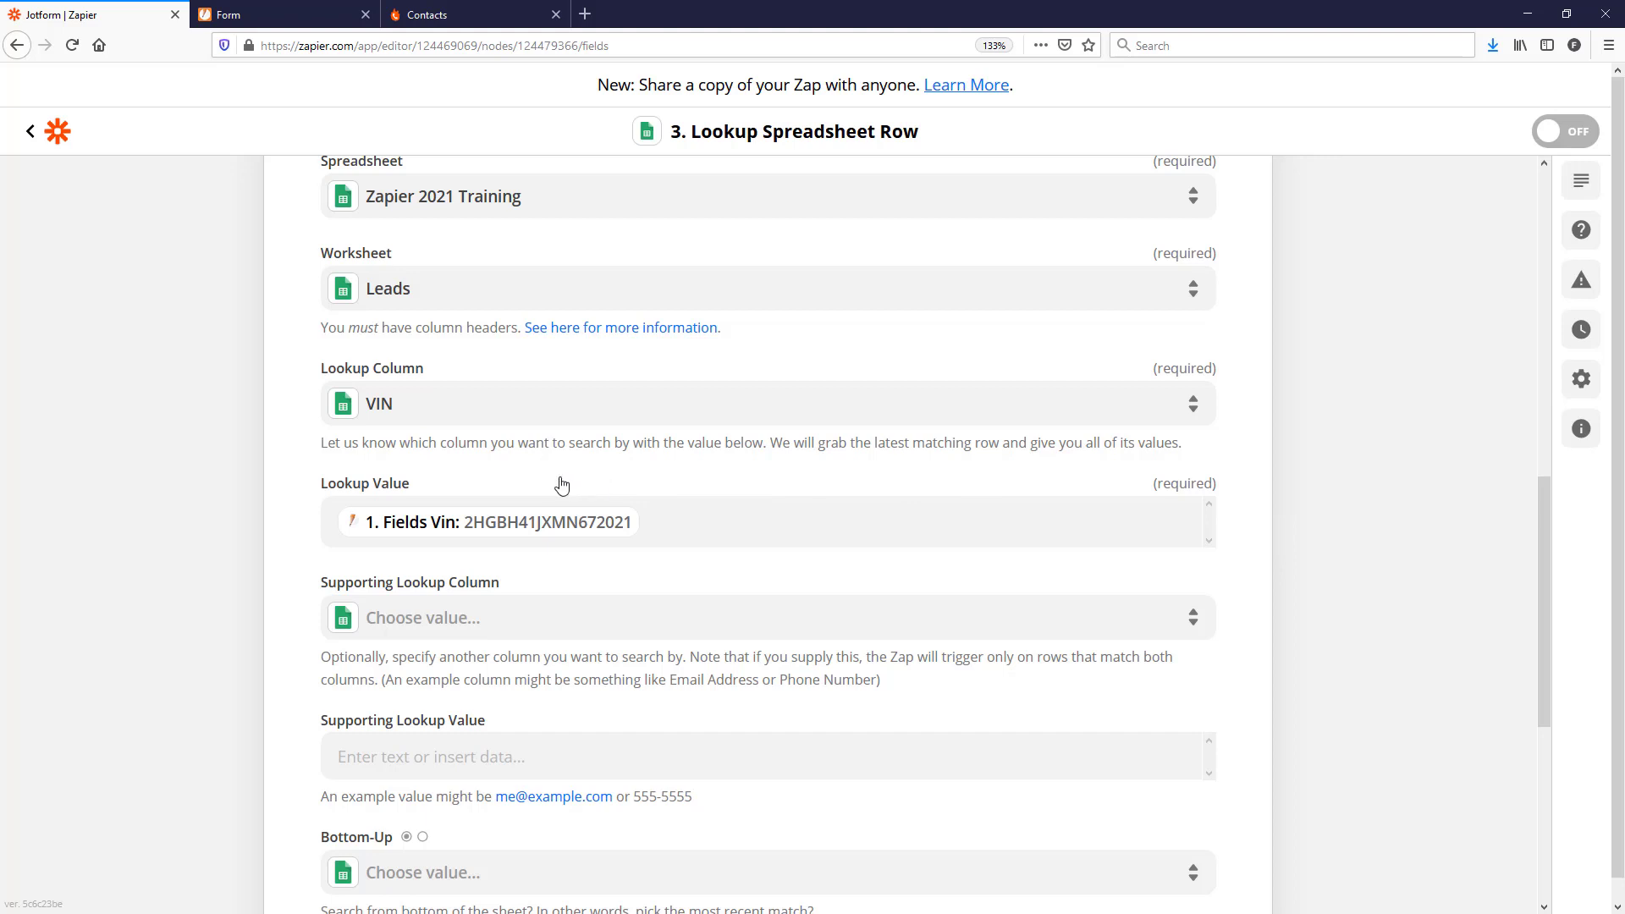
pyautogui.scroll(-3, 566, 474)
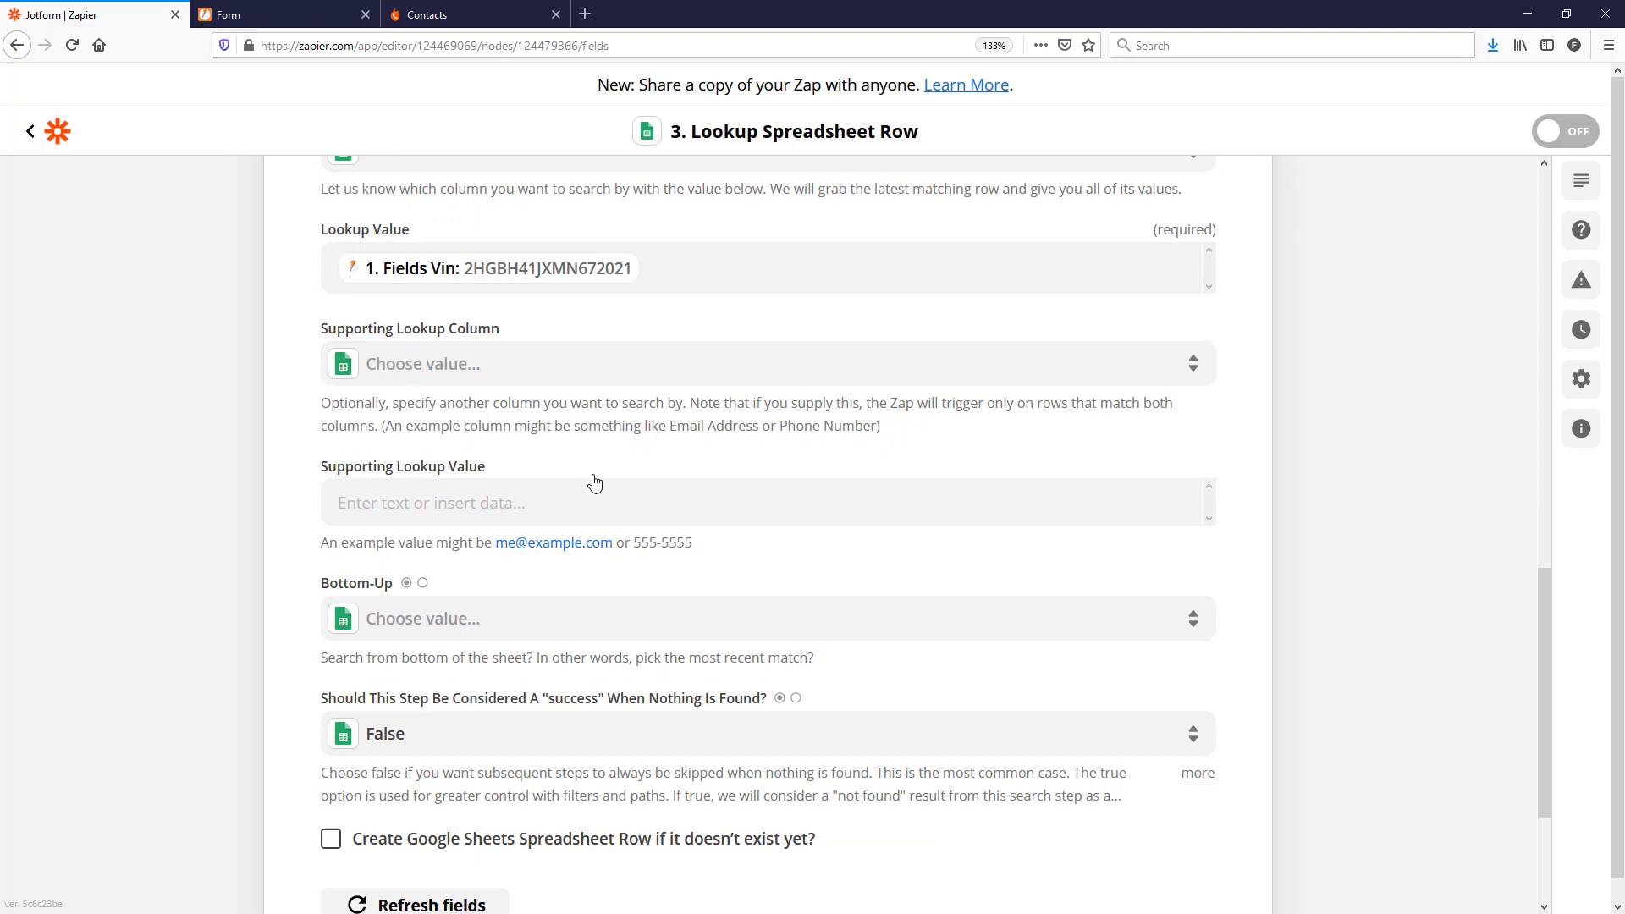
# Step: Enable 'Create Google Sheets Spreadsheet Row if it doesn't exist yet?'
pyautogui.scroll(-2, 593, 482)
pyautogui.scroll(-2, 595, 483)
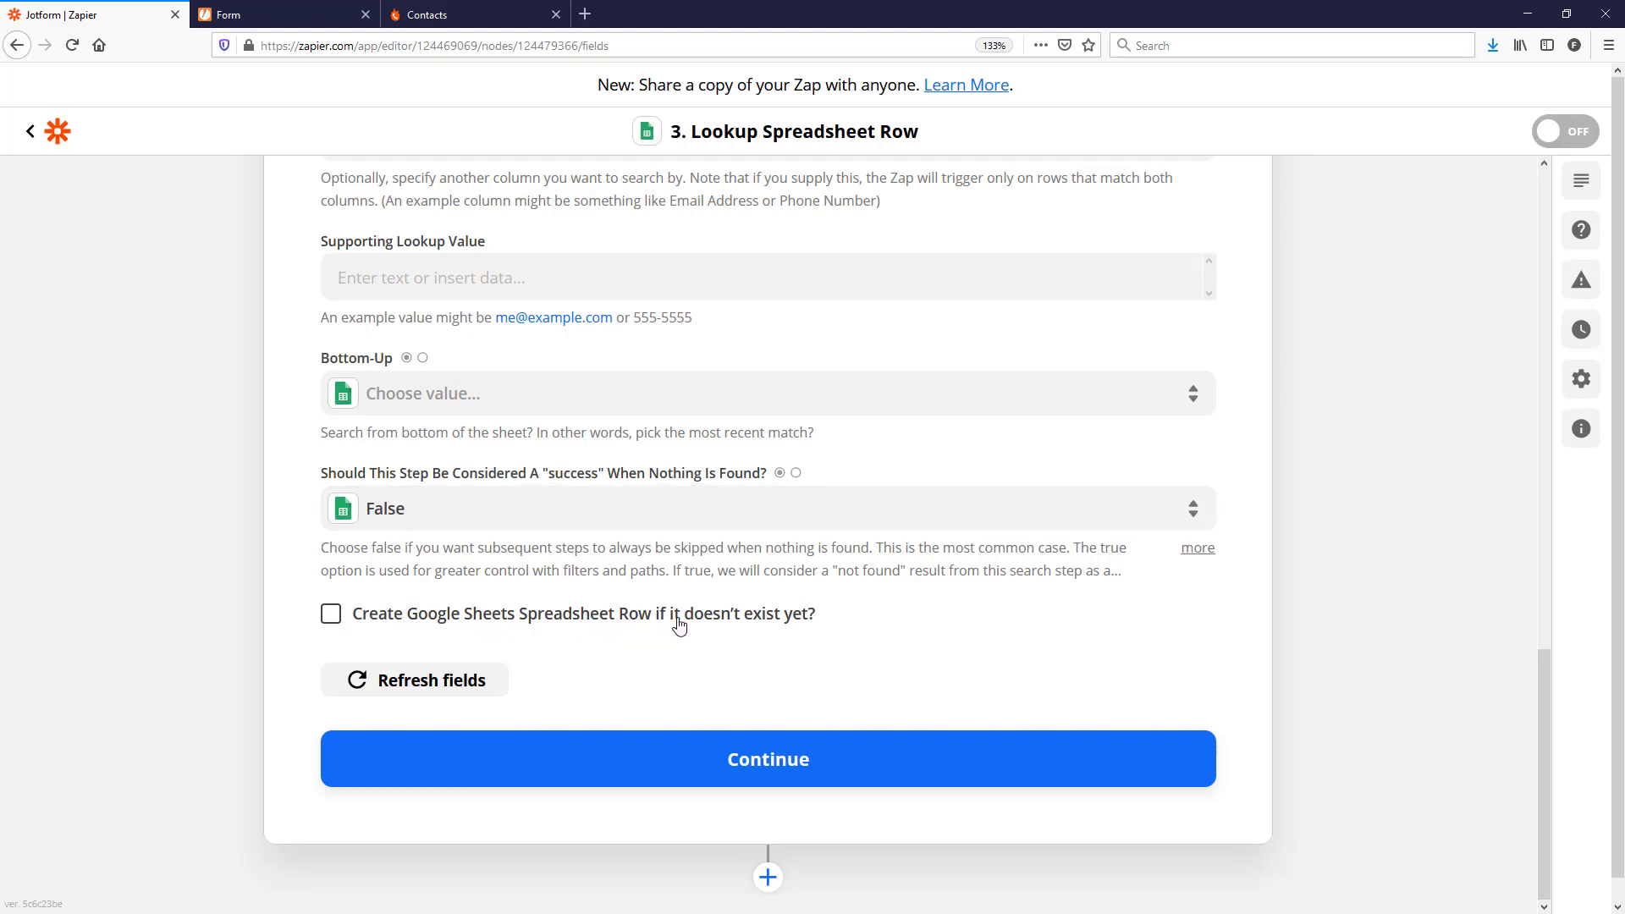
pyautogui.click(330, 618)
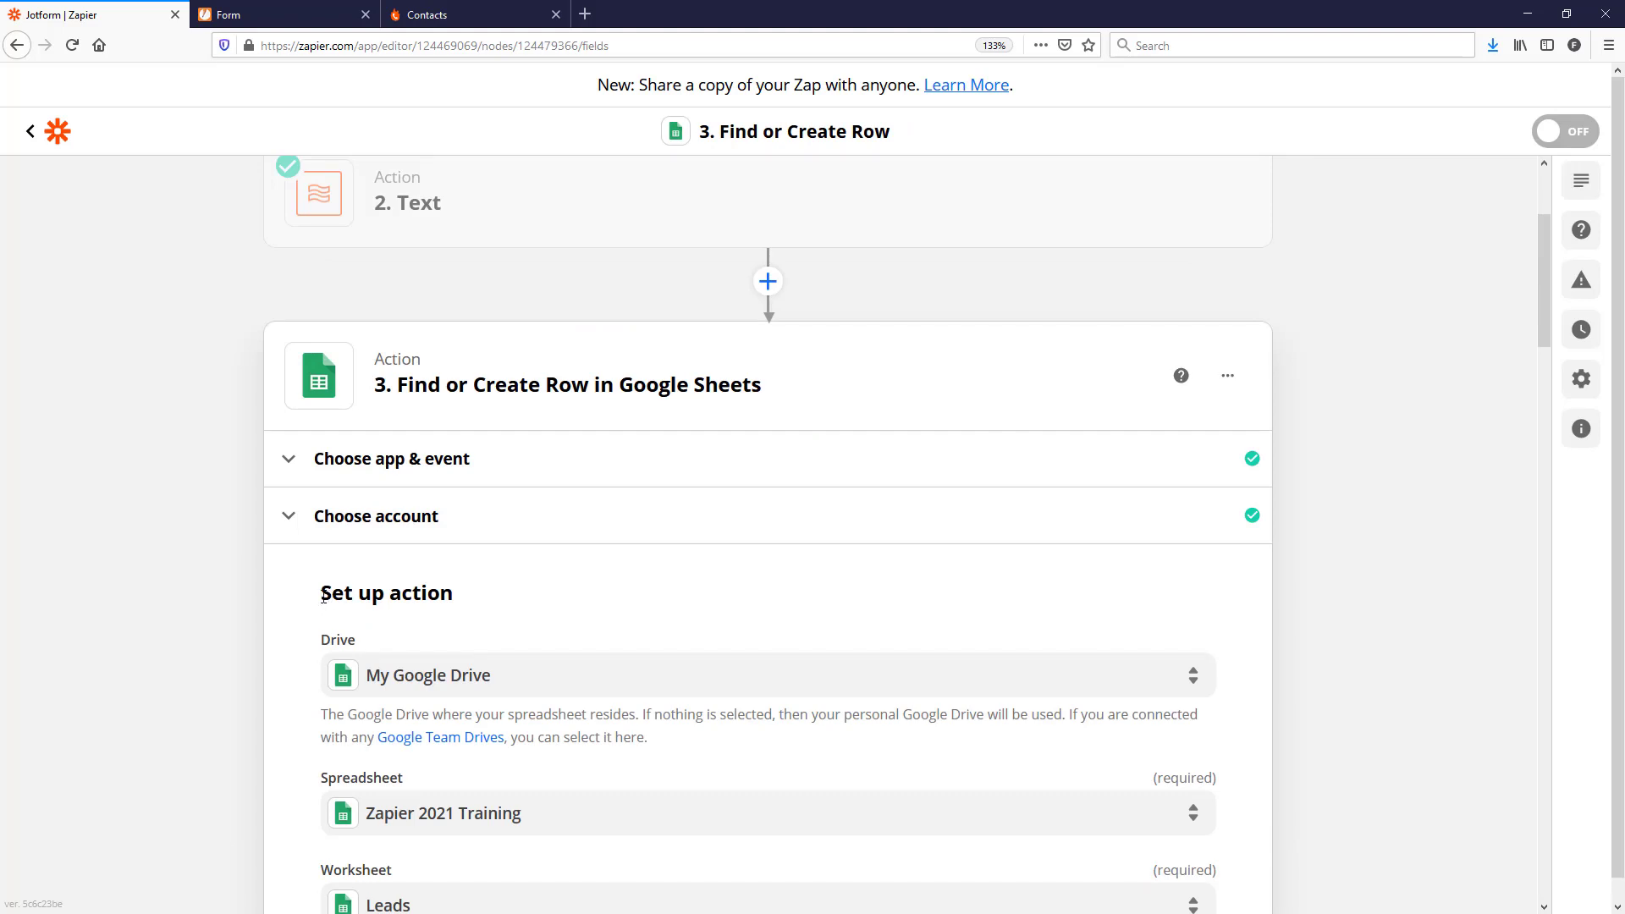
# Step: Scroll to the new-row fields and begin mapping data into First Name
pyautogui.scroll(-10, 1502, 439)
pyautogui.scroll(-2, 436, 673)
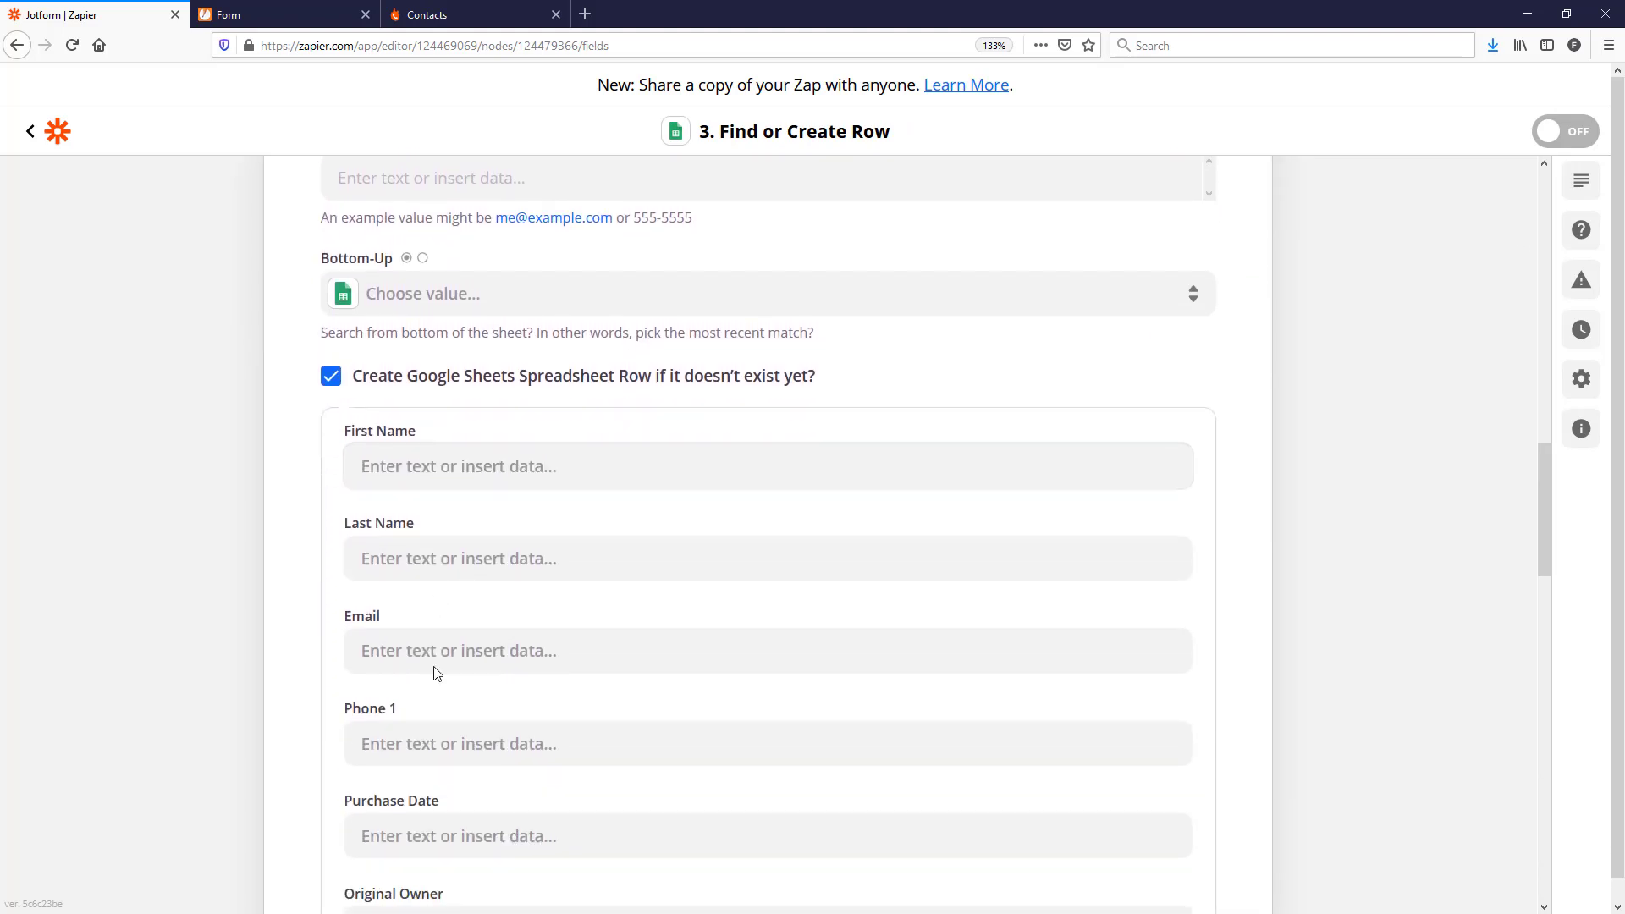
pyautogui.scroll(-1, 436, 673)
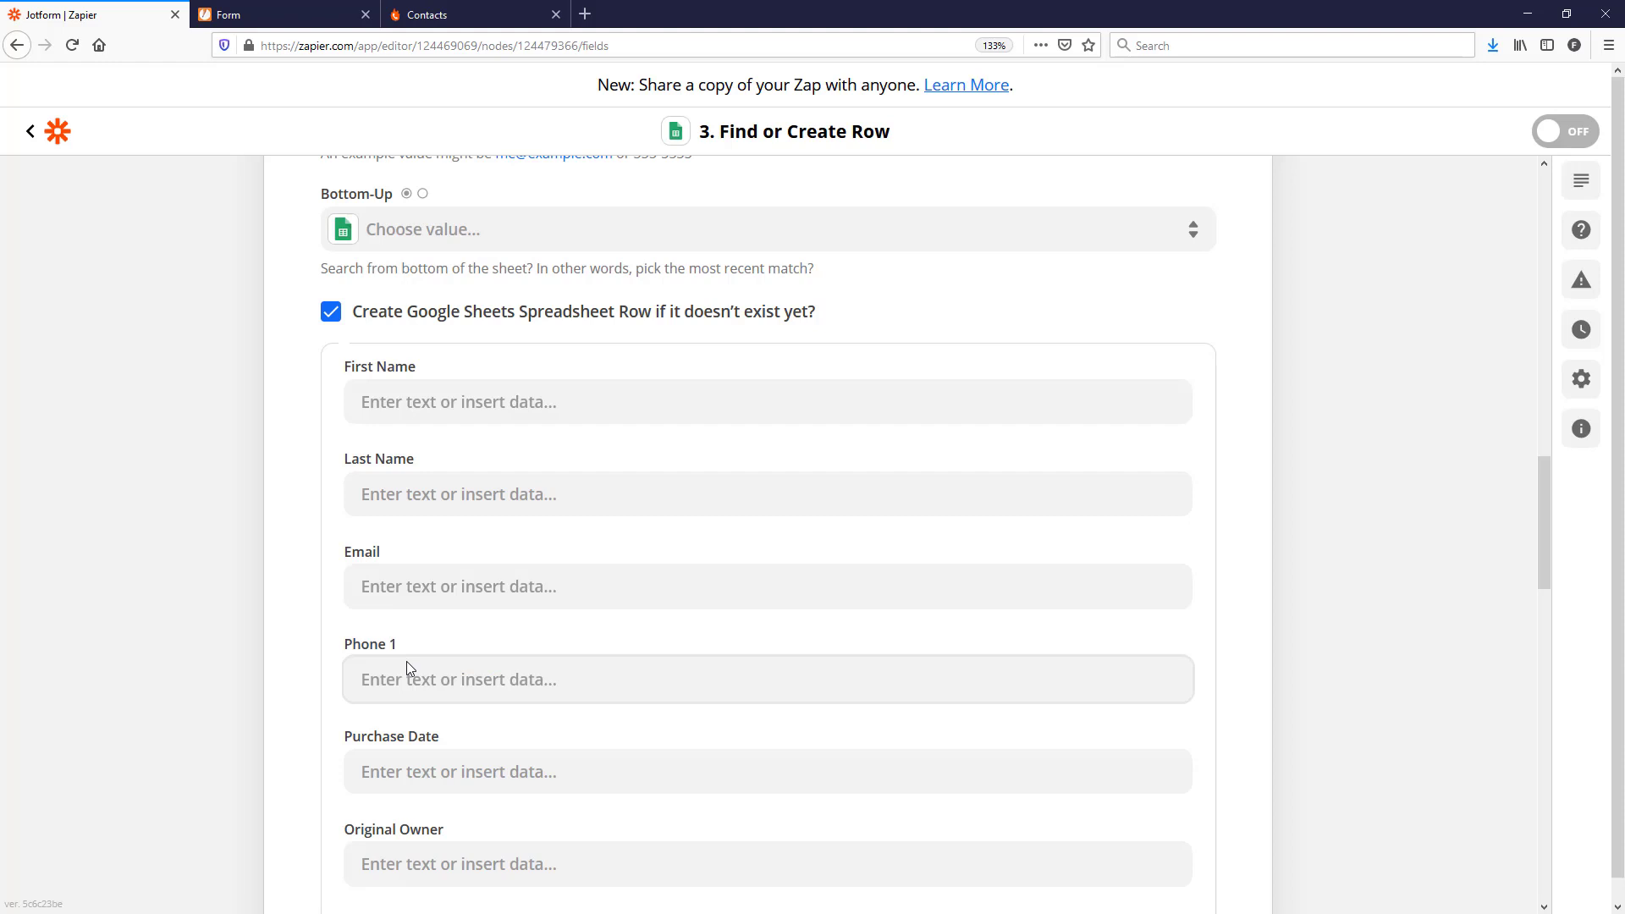
pyautogui.click(414, 404)
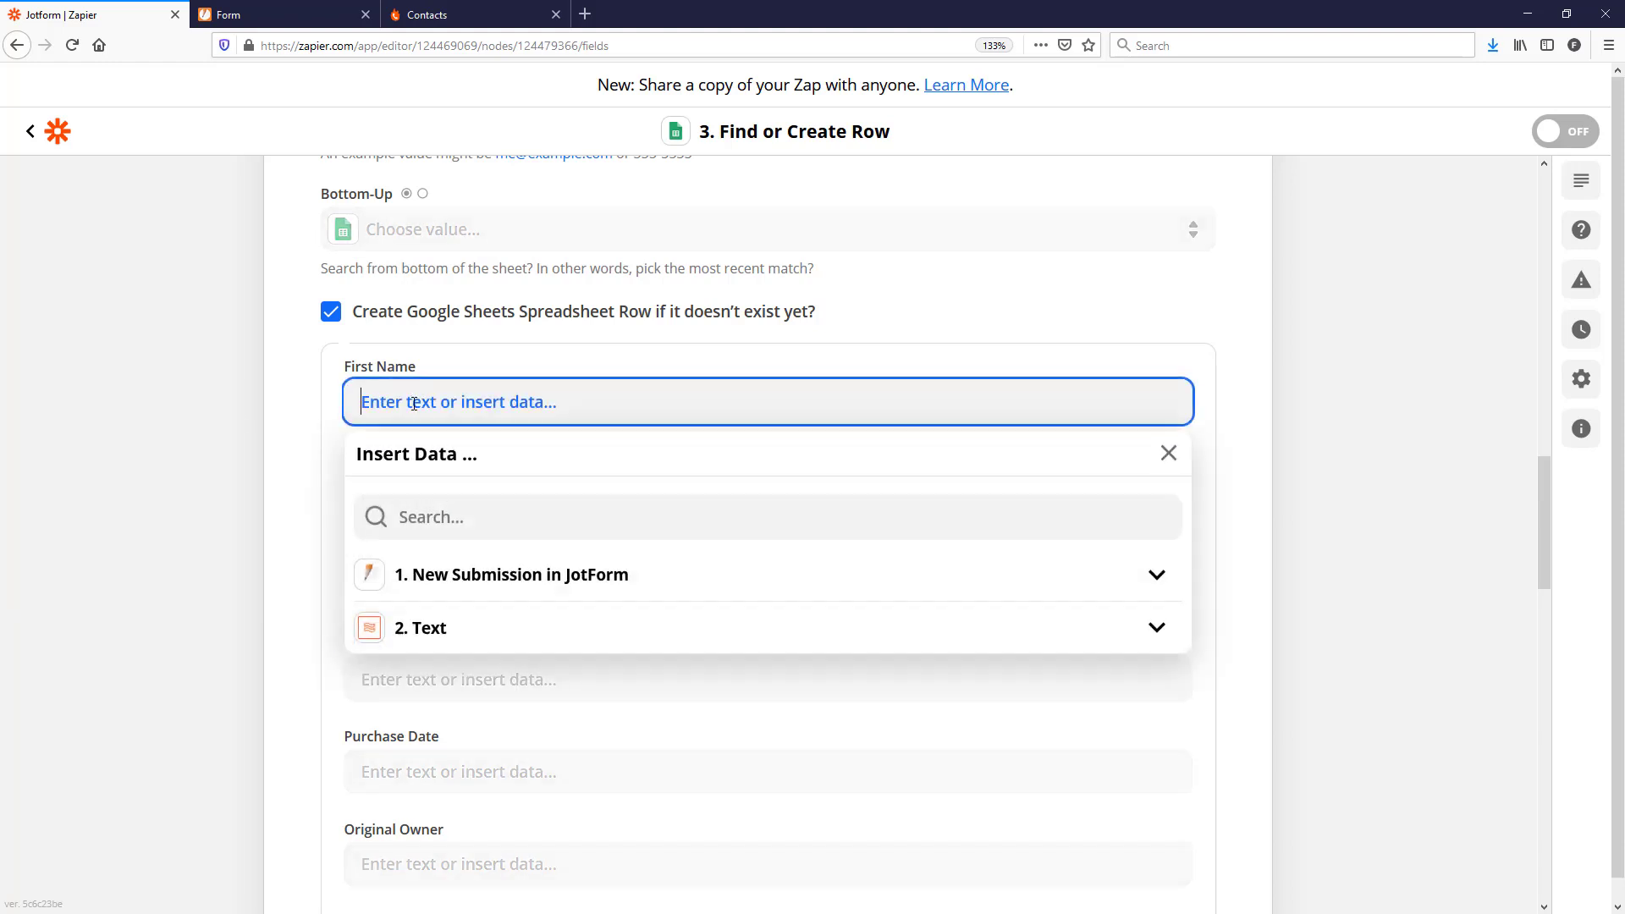
# Step: Map First Name and Last Name to the Text step's Output Items 1 and 2
pyautogui.click(437, 577)
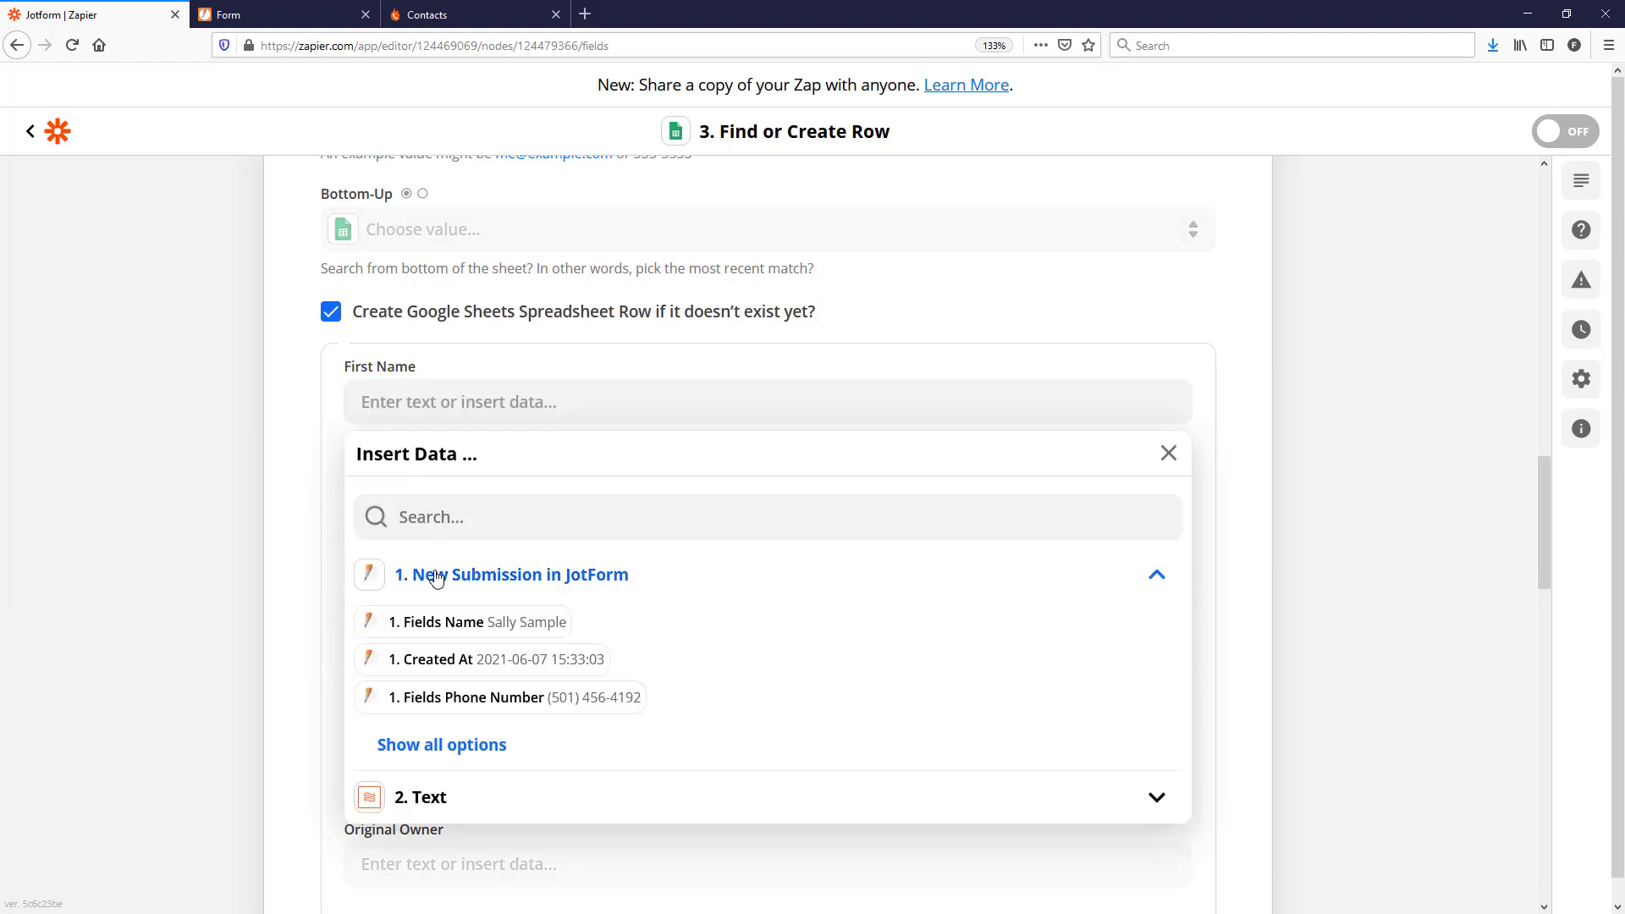
pyautogui.click(446, 517)
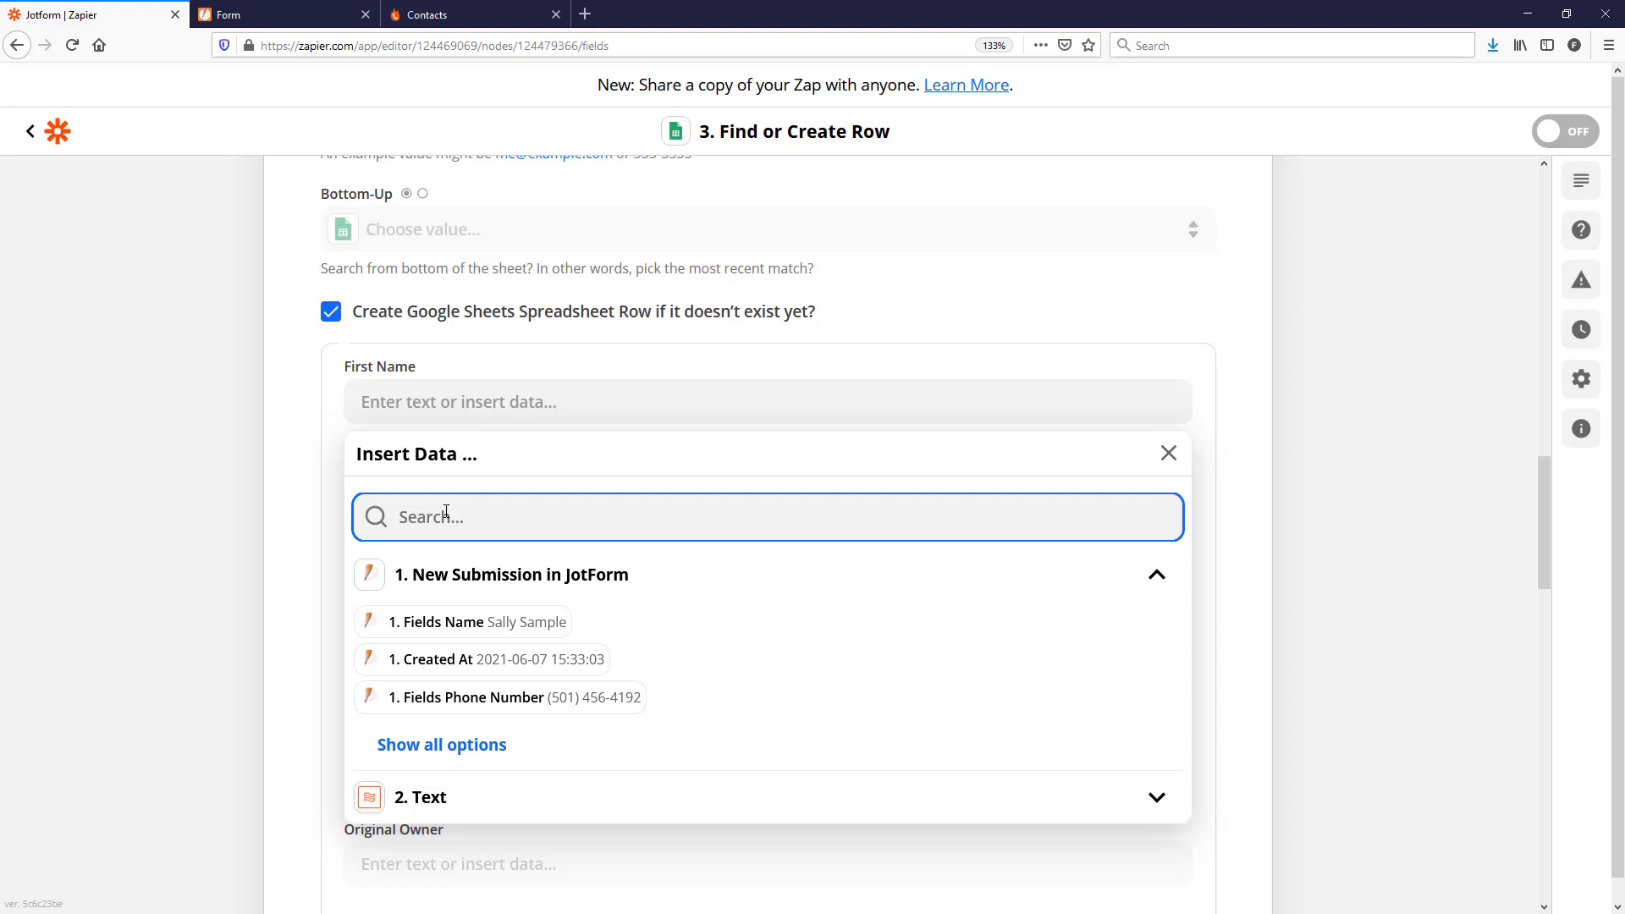
pyautogui.click(446, 511)
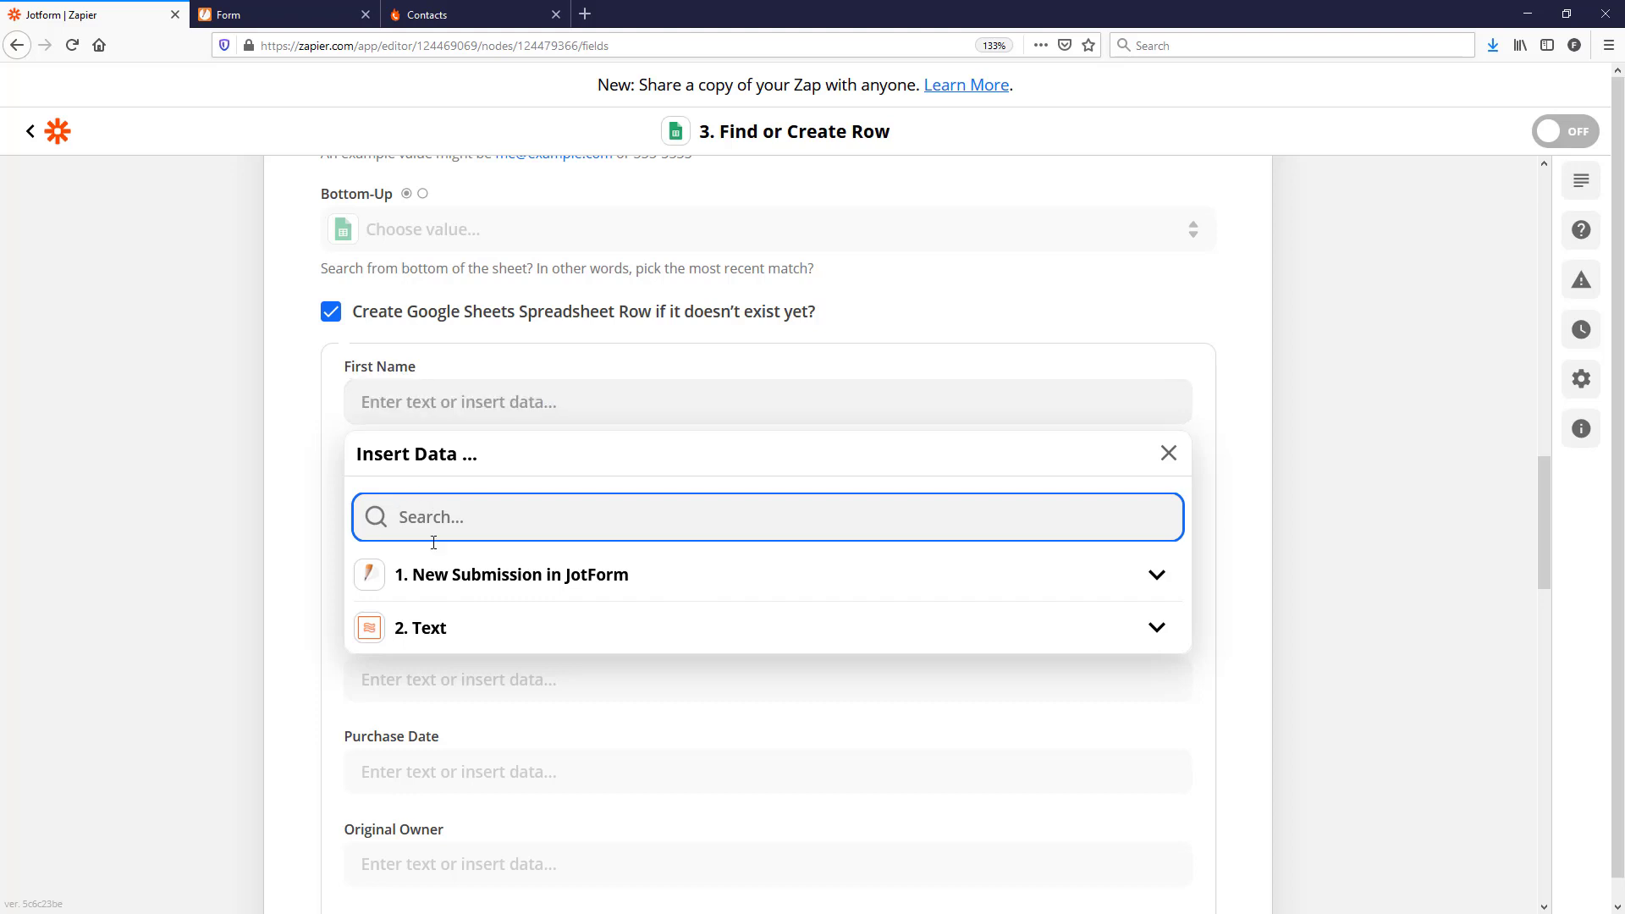
pyautogui.click(423, 631)
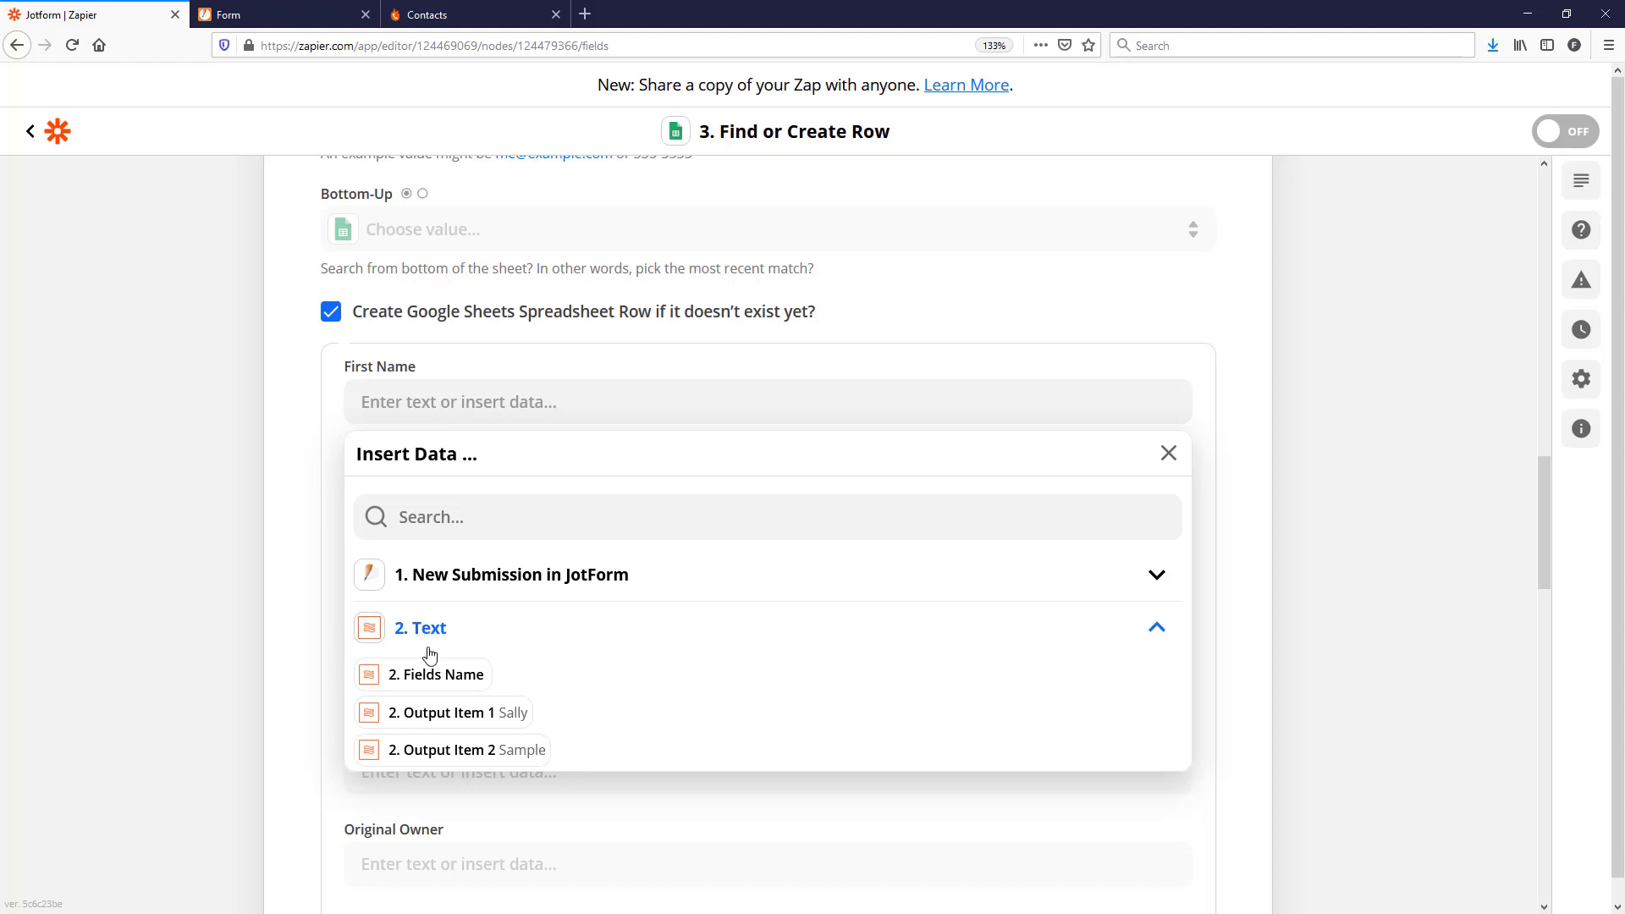
pyautogui.click(444, 714)
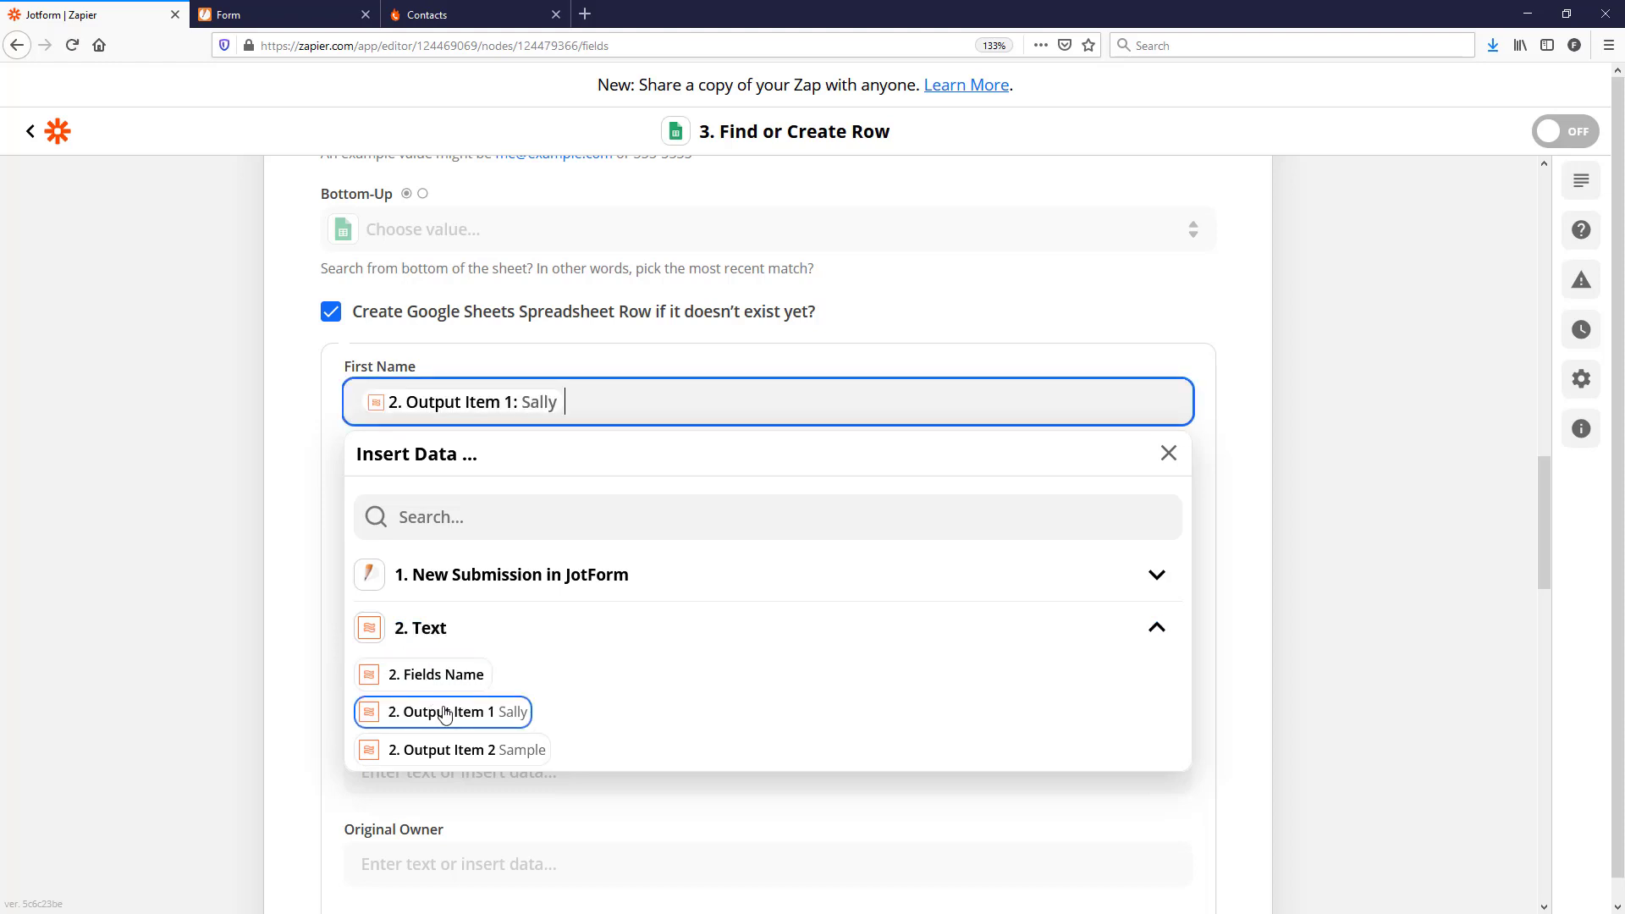
pyautogui.click(1291, 586)
pyautogui.click(507, 507)
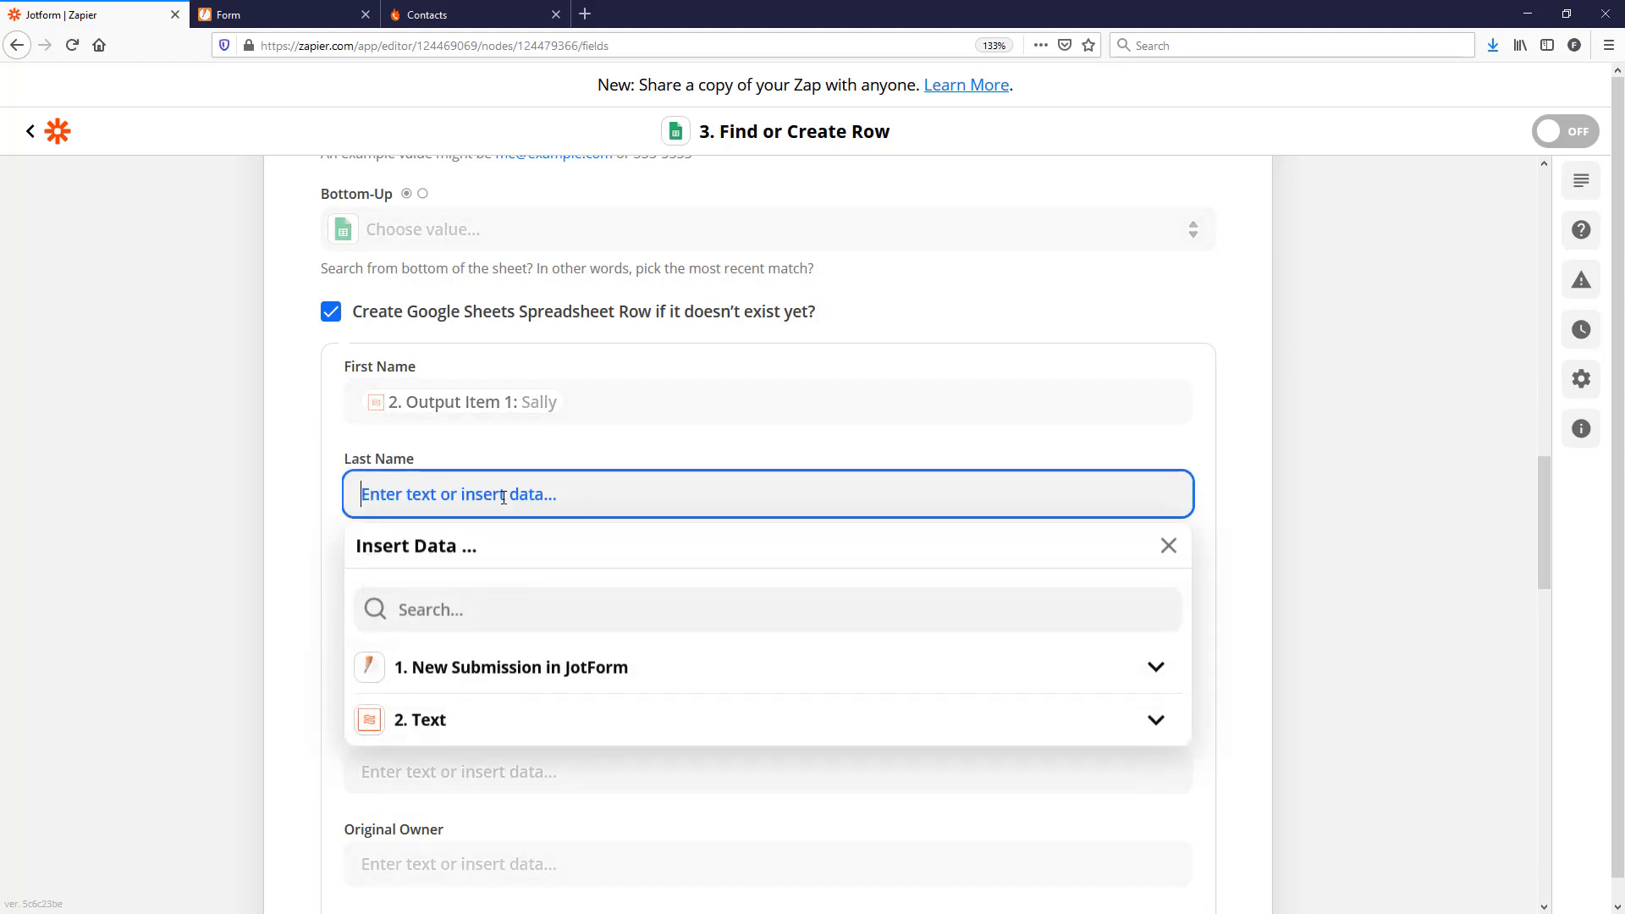
pyautogui.click(454, 722)
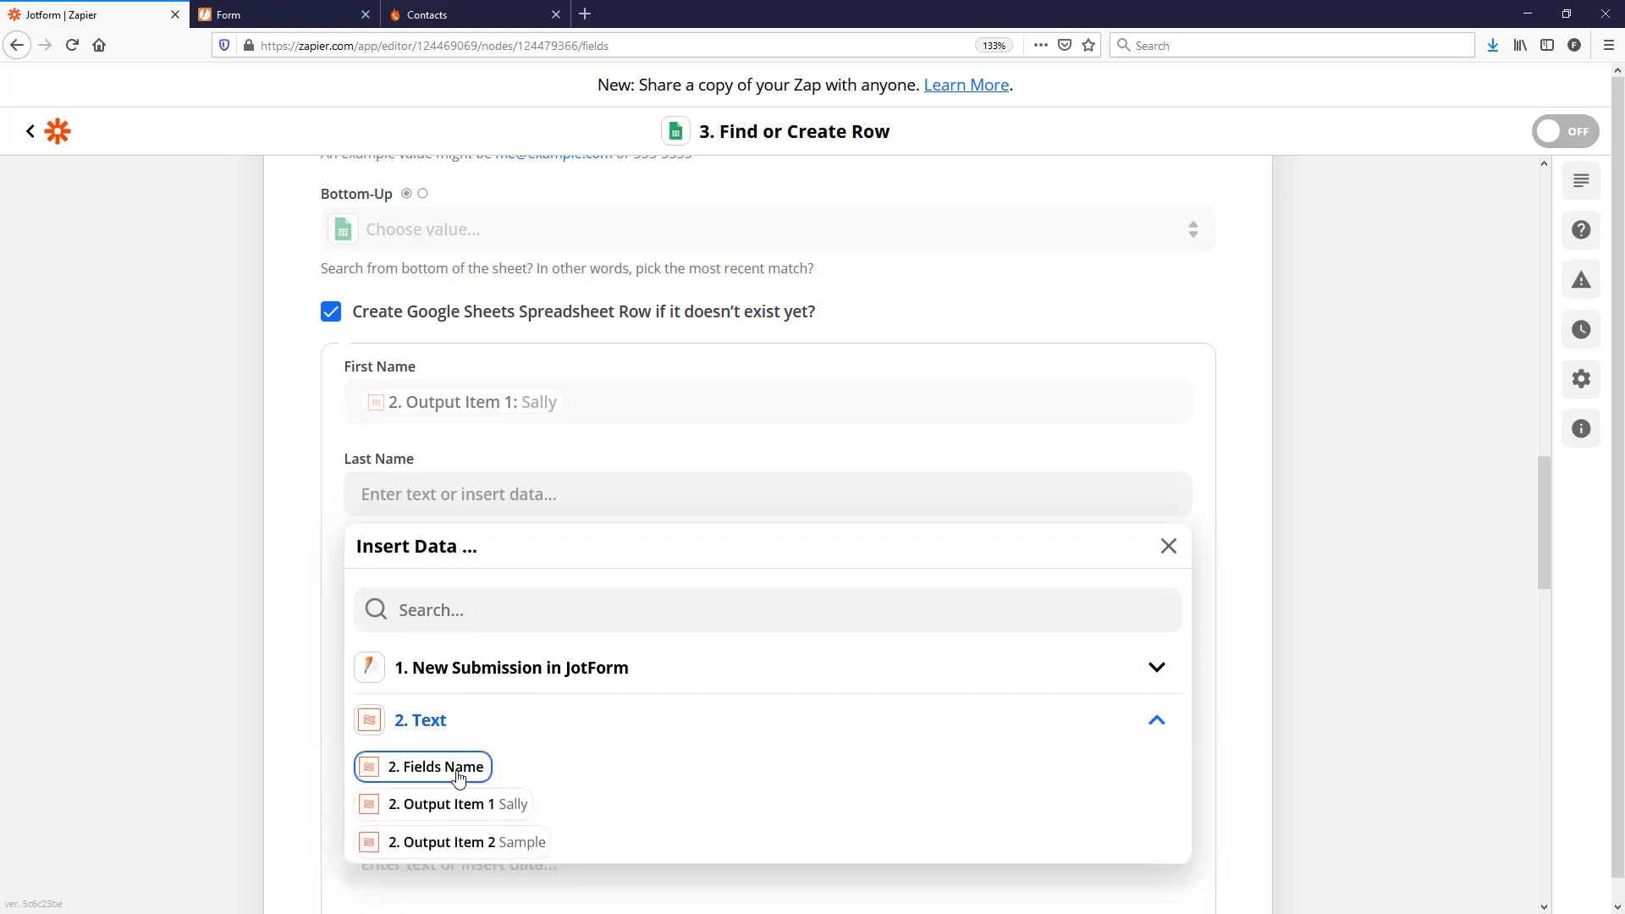
pyautogui.click(472, 843)
pyautogui.click(1270, 577)
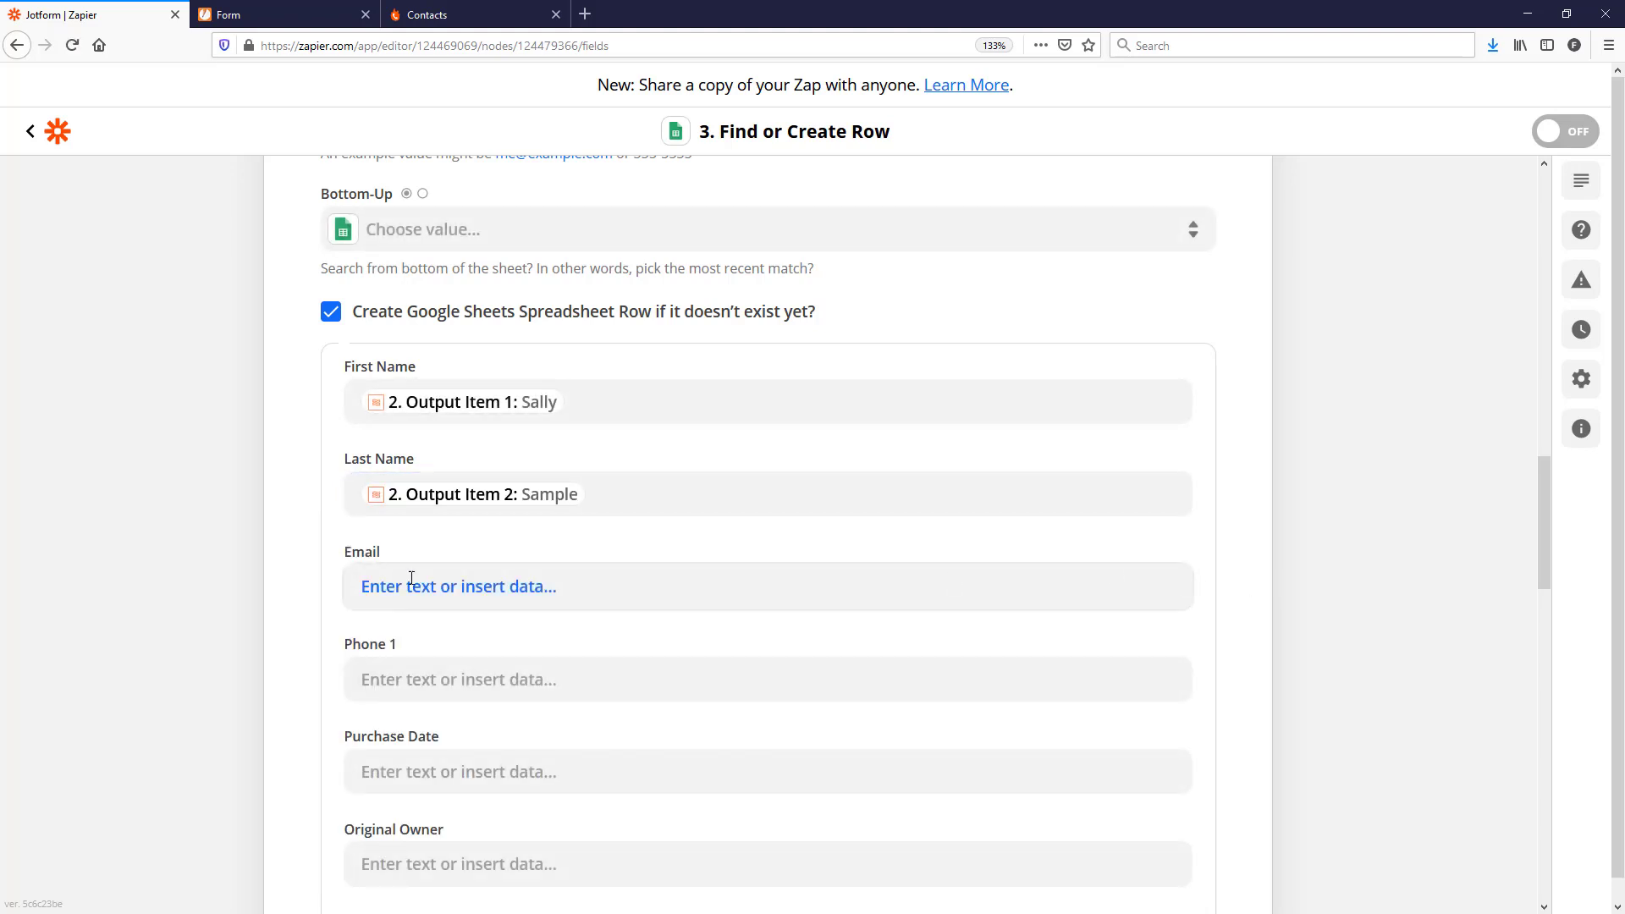
# Step: Map Email to the JotForm submission's 1. Fields Email
pyautogui.click(449, 584)
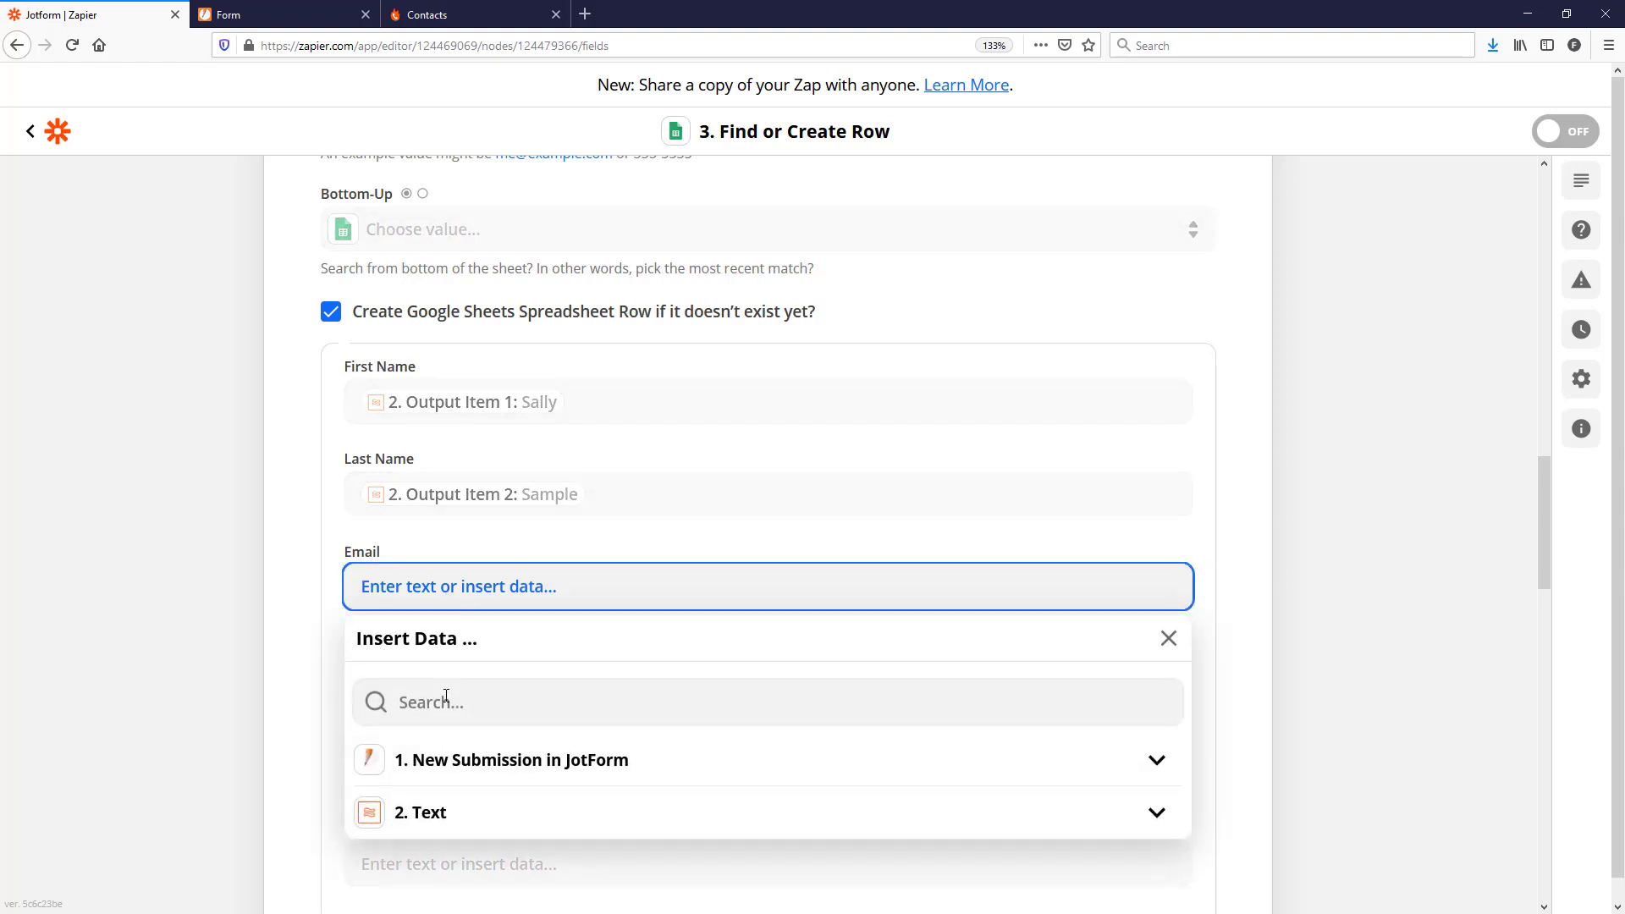
pyautogui.click(470, 698)
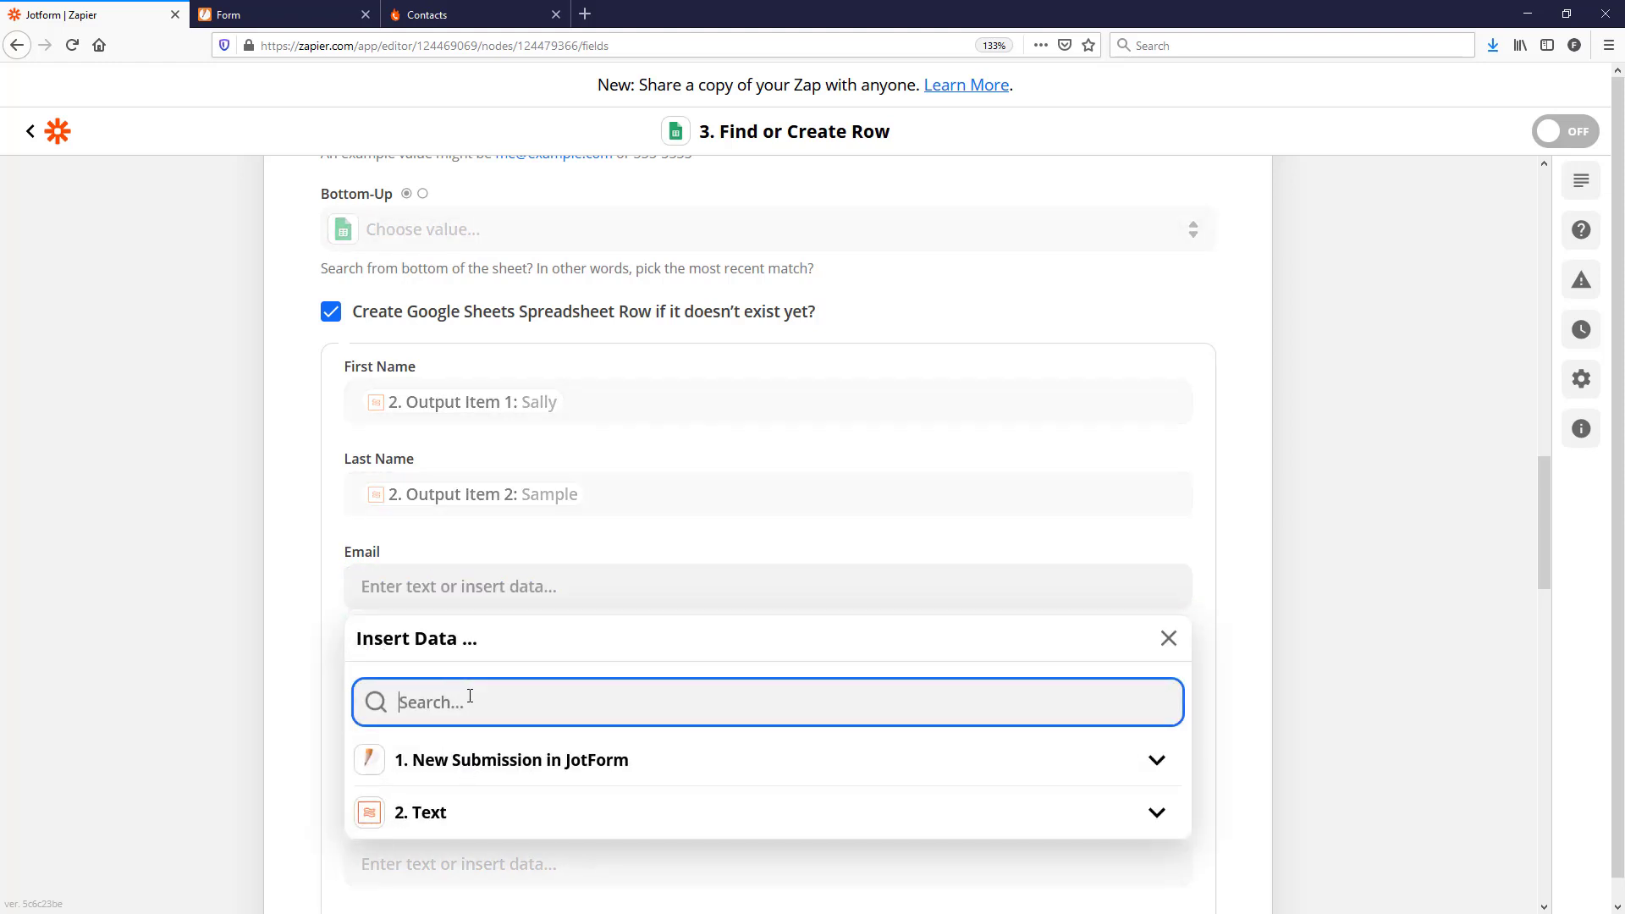
pyautogui.write('email')
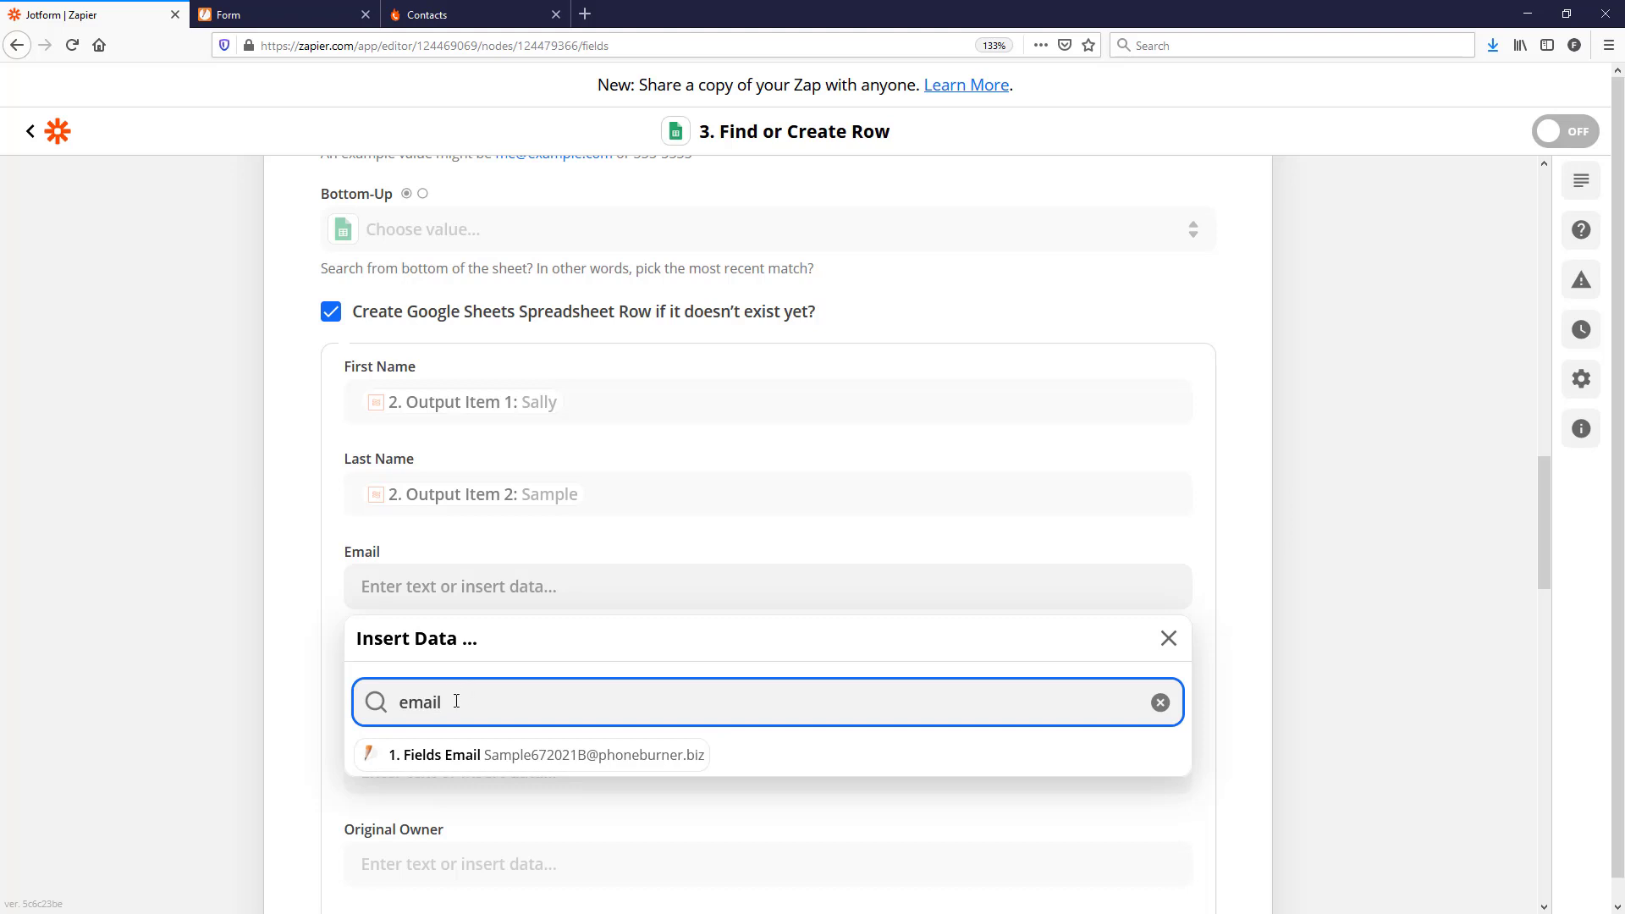
pyautogui.click(458, 756)
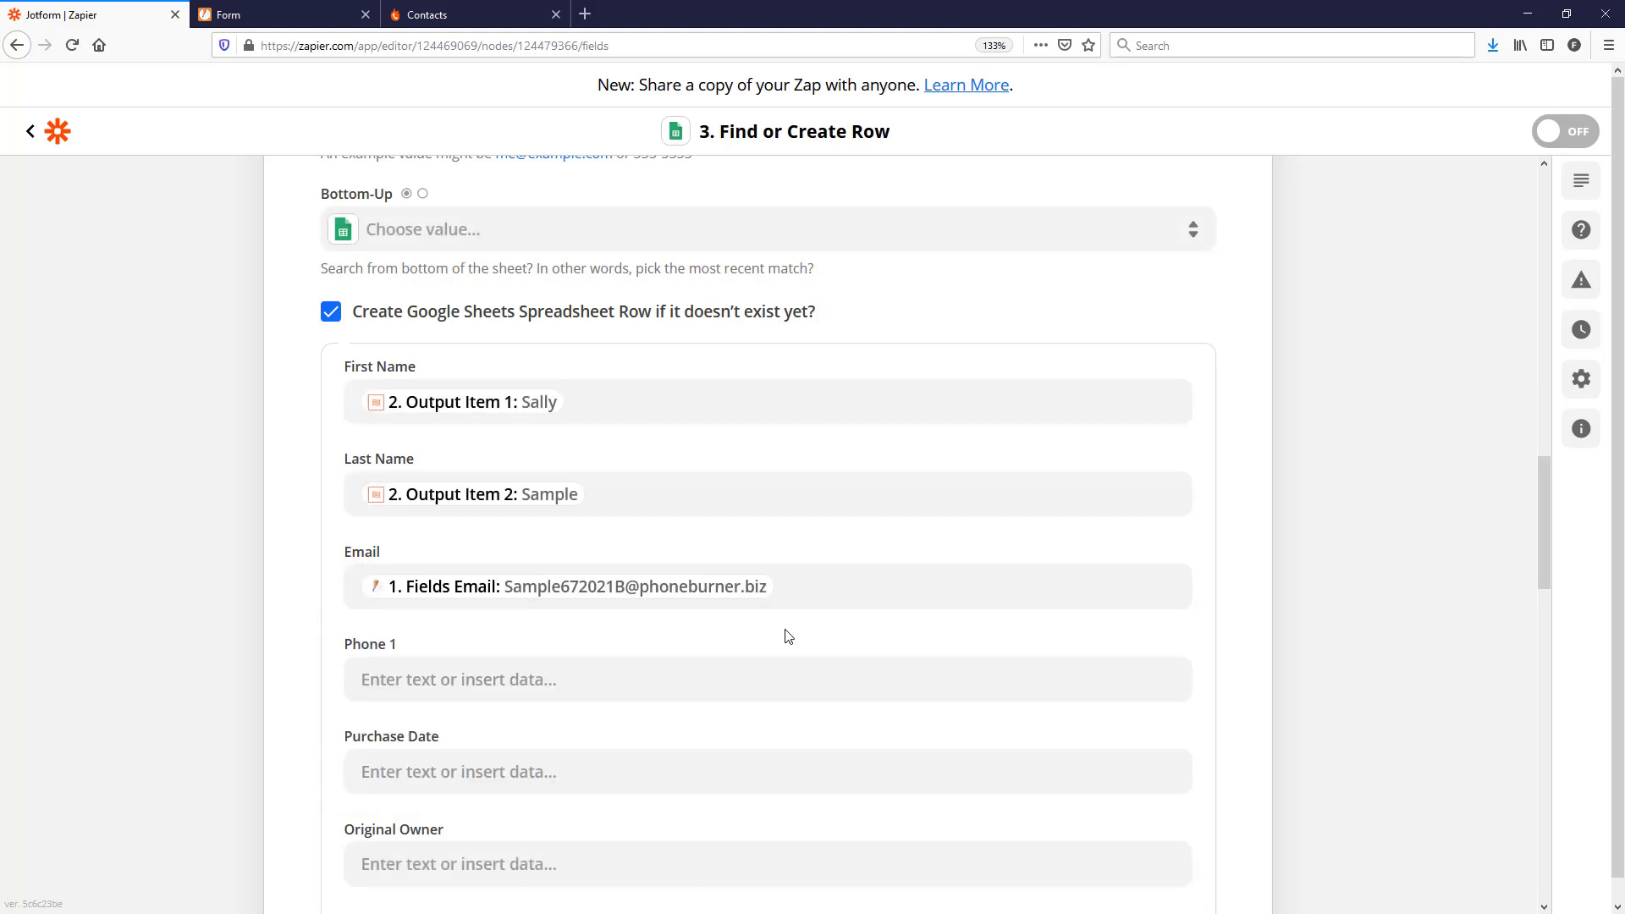
pyautogui.scroll(-2, 762, 630)
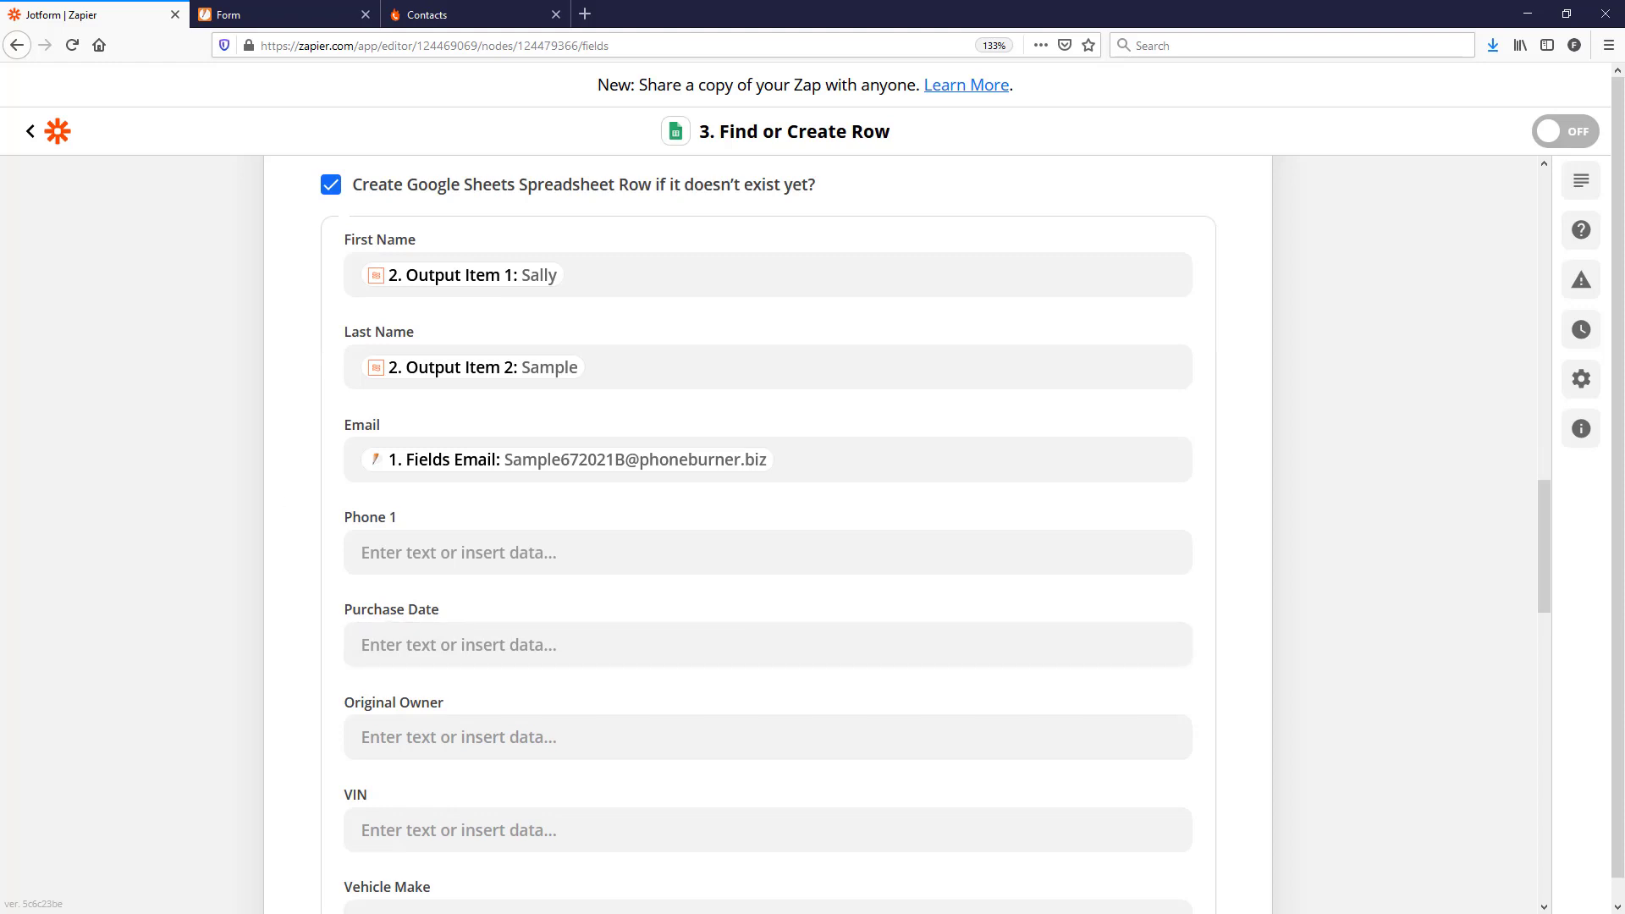
# Step: Map Phone 1, Purchase Date and Original Owner to the matching JotForm fields
pyautogui.moveTo(0, 440); pyautogui.dragTo(1407, 252)
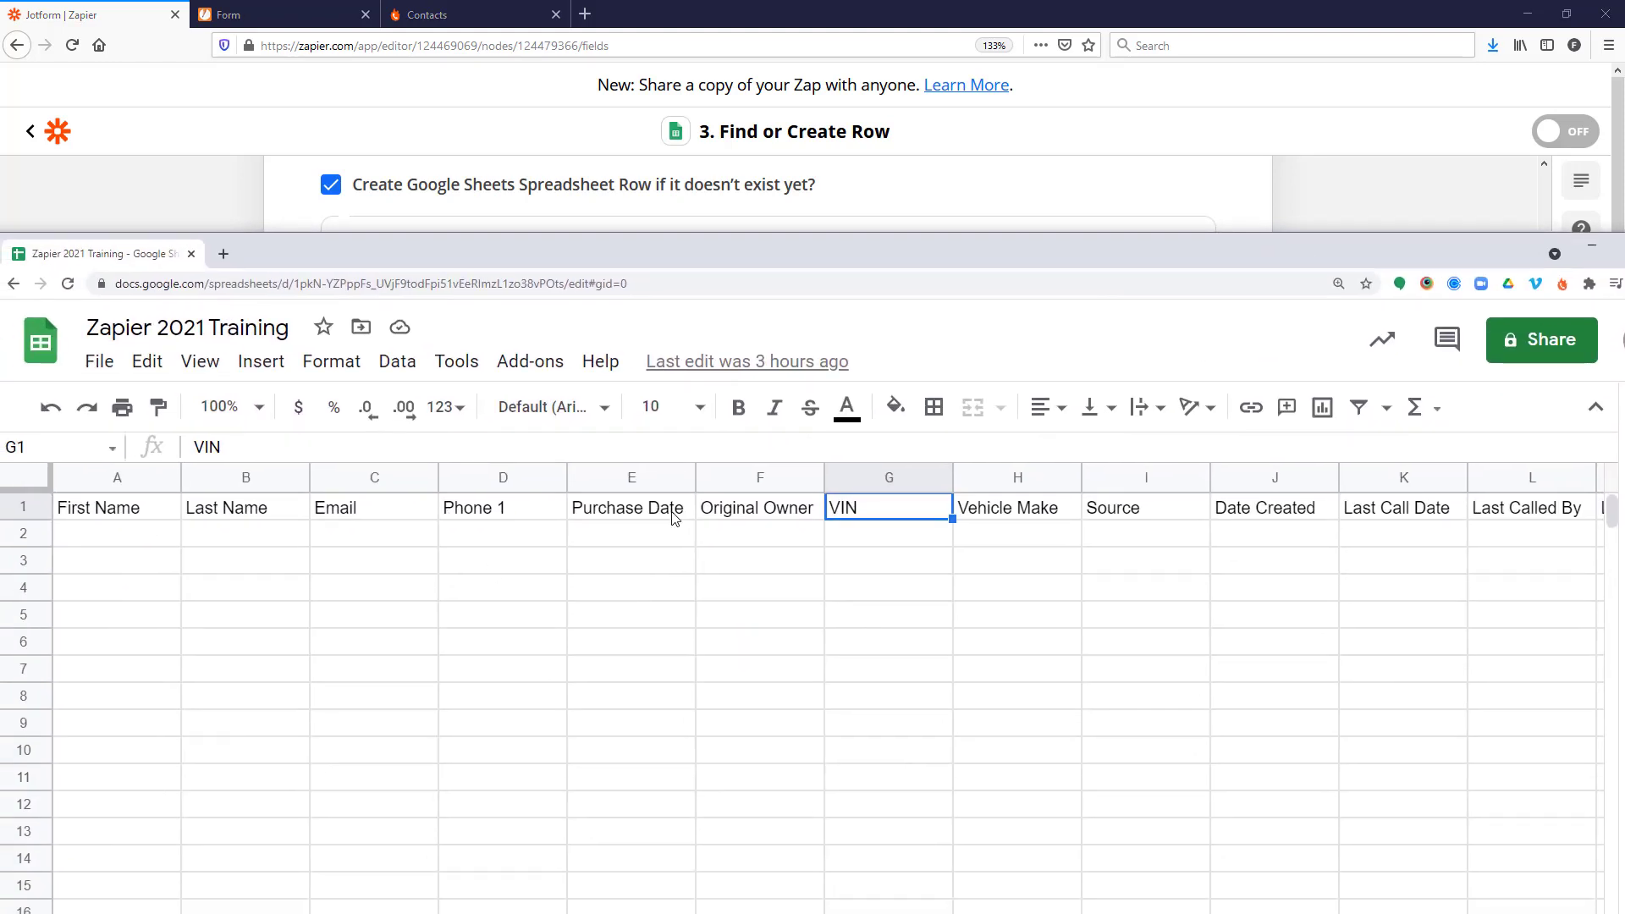
pyautogui.moveTo(820, 263); pyautogui.dragTo(0, 338)
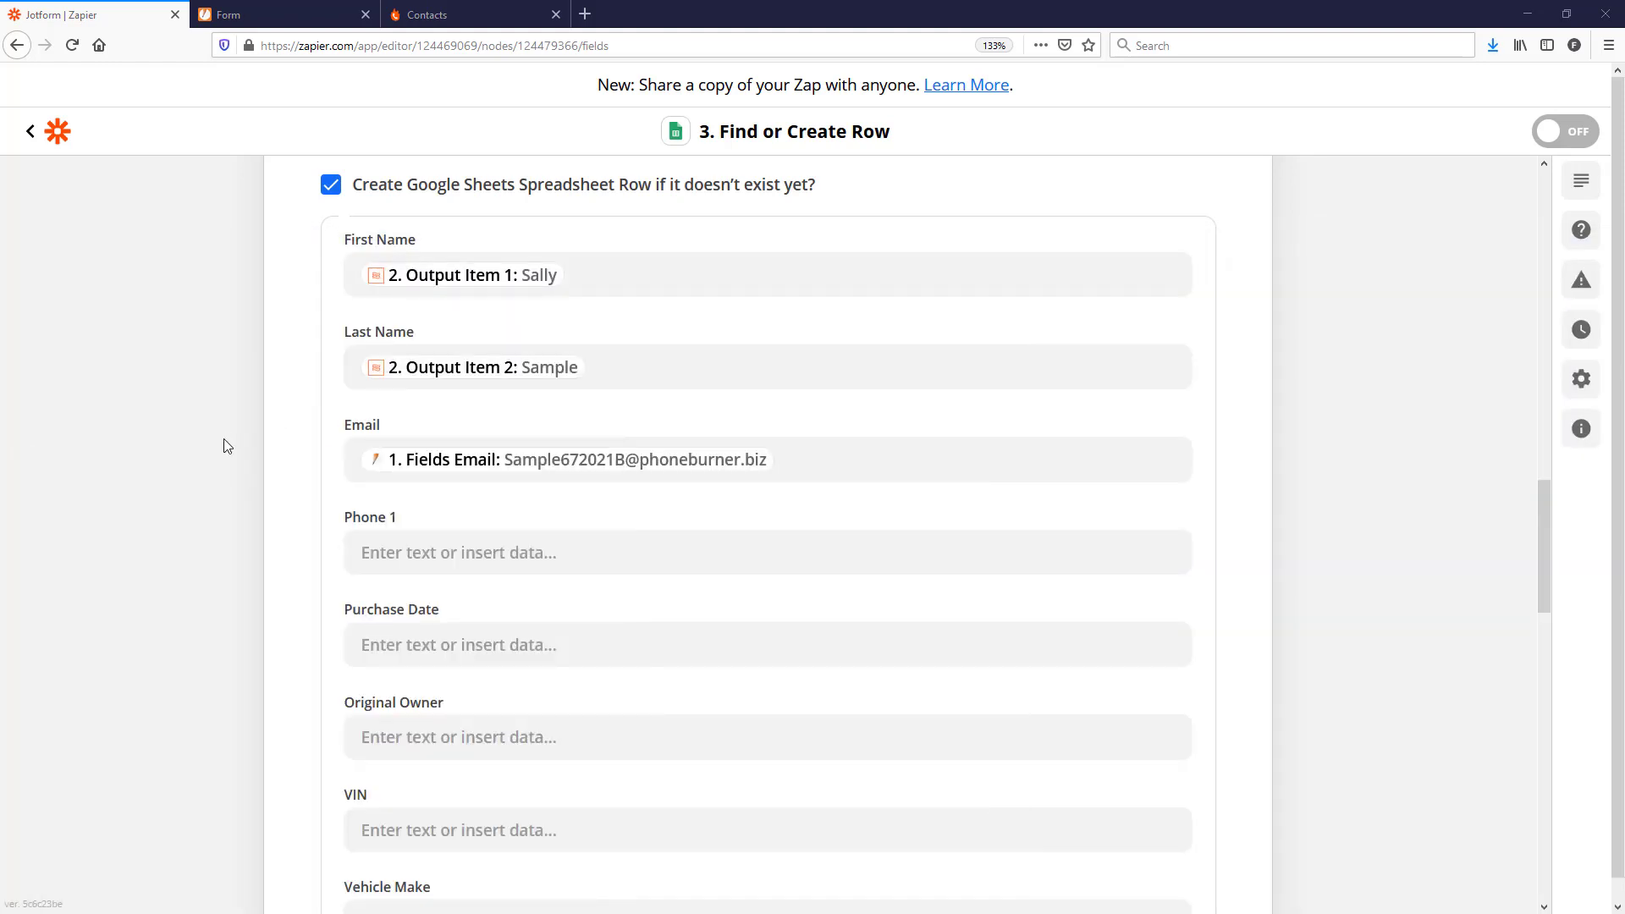
pyautogui.click(474, 552)
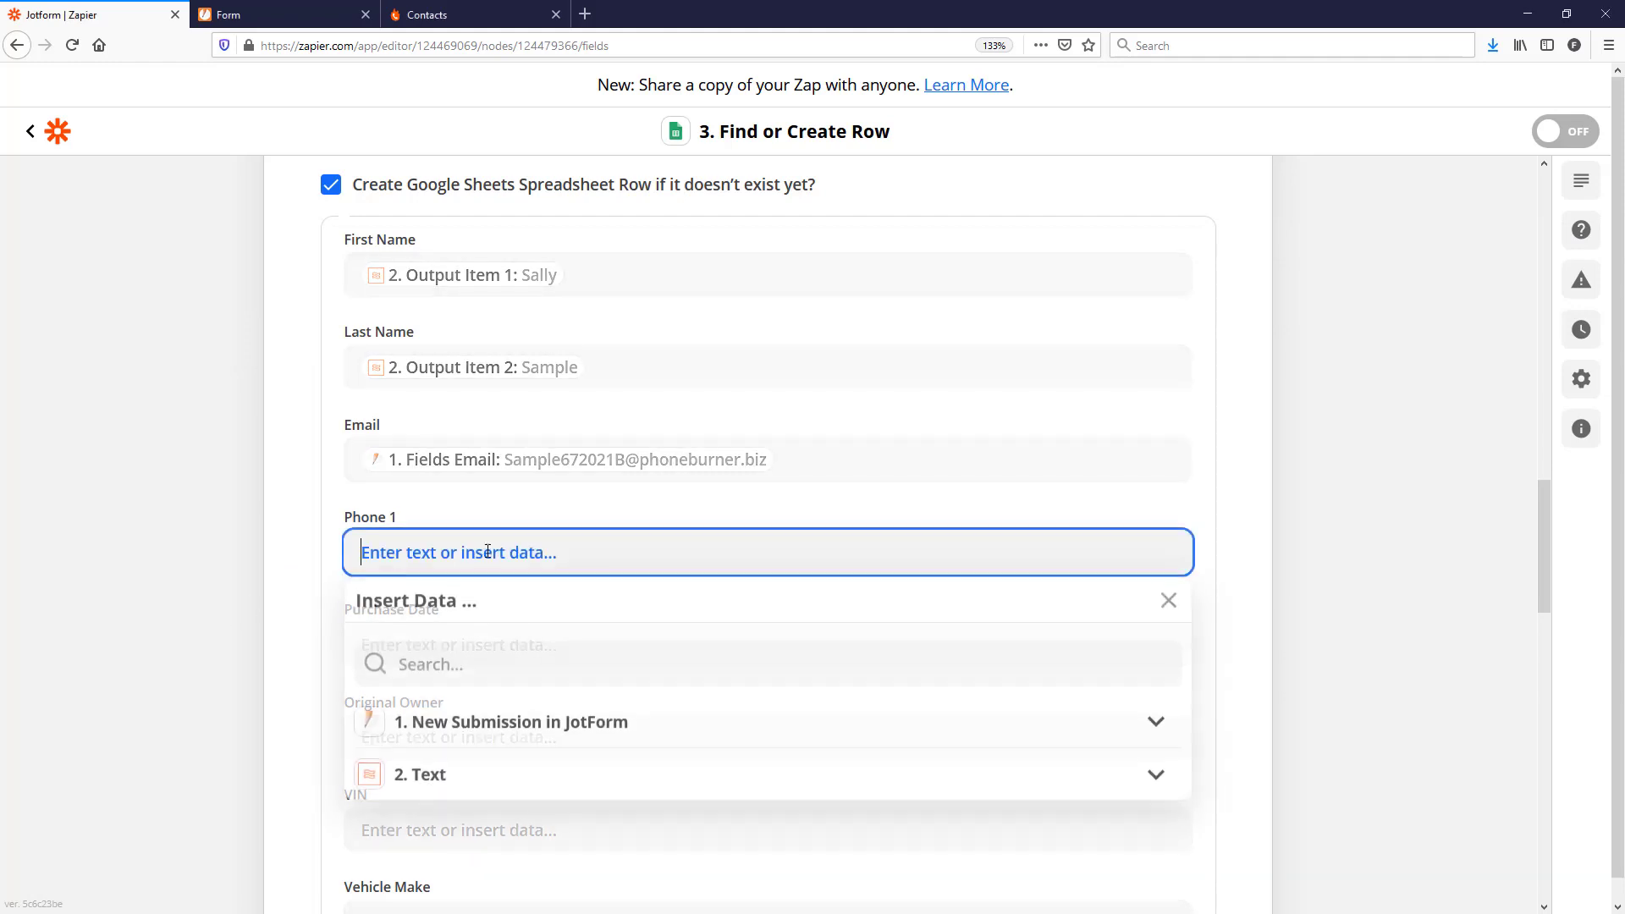
pyautogui.click(474, 659)
pyautogui.write('phone')
pyautogui.click(508, 720)
pyautogui.scroll(-3, 512, 592)
pyautogui.click(512, 391)
pyautogui.click(508, 505)
pyautogui.write('date')
pyautogui.click(520, 597)
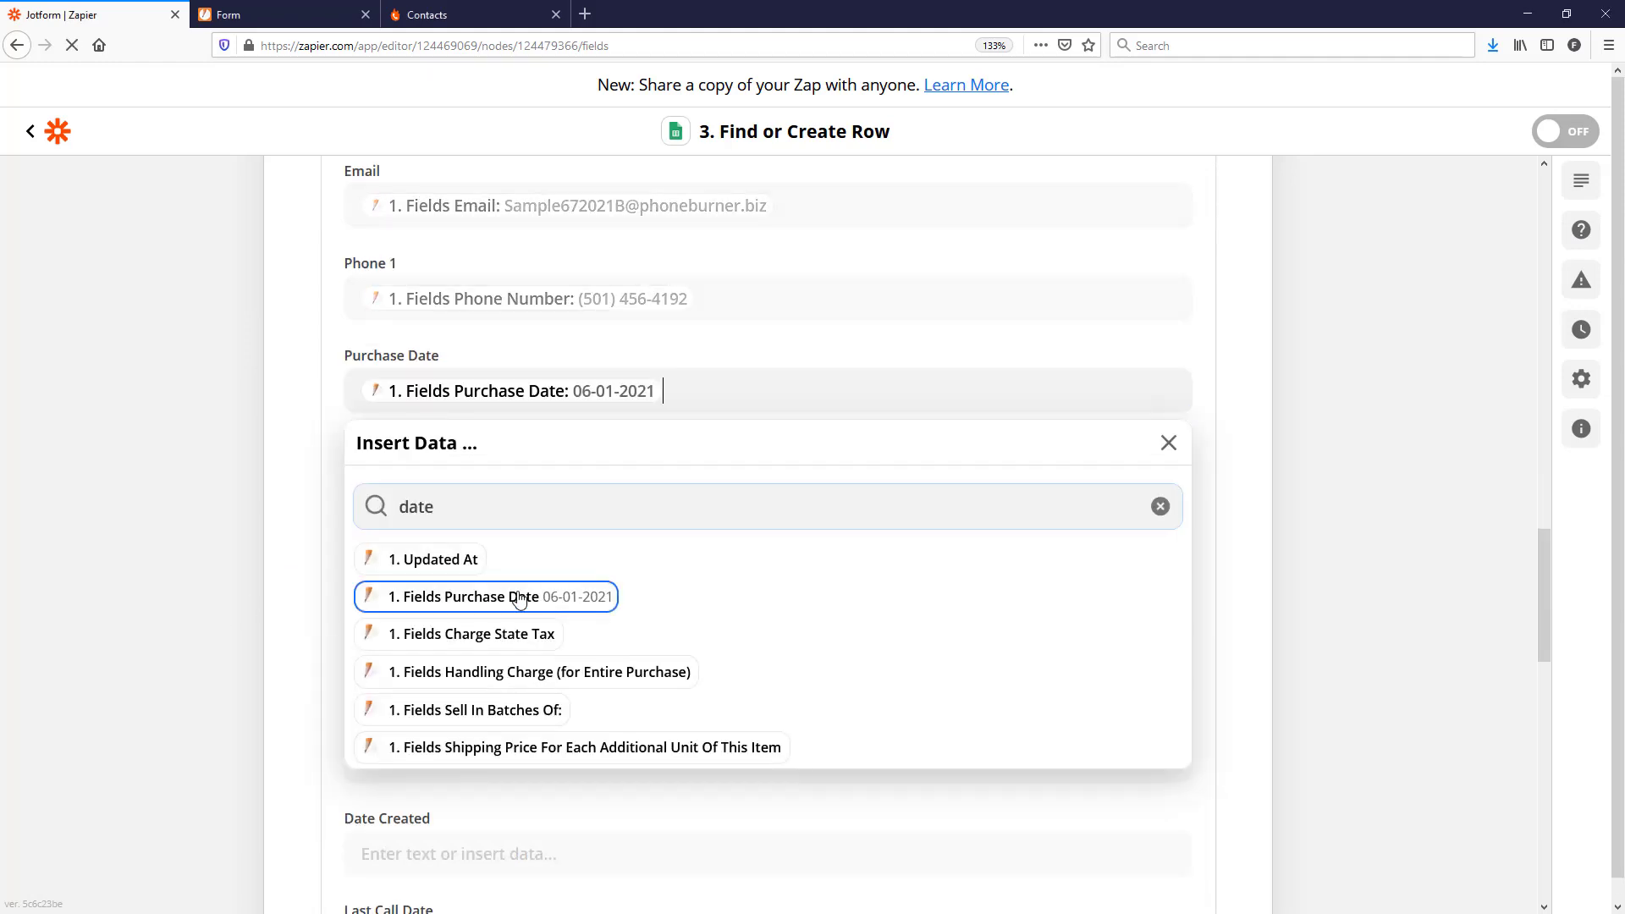
pyautogui.click(457, 483)
pyautogui.click(440, 599)
pyautogui.click(474, 652)
# Step: Map VIN and Vehicle Make to the JotForm submission's Vin and Make values
pyautogui.click(457, 576)
pyautogui.click(433, 691)
pyautogui.write('vin')
pyautogui.click(474, 743)
pyautogui.click(472, 669)
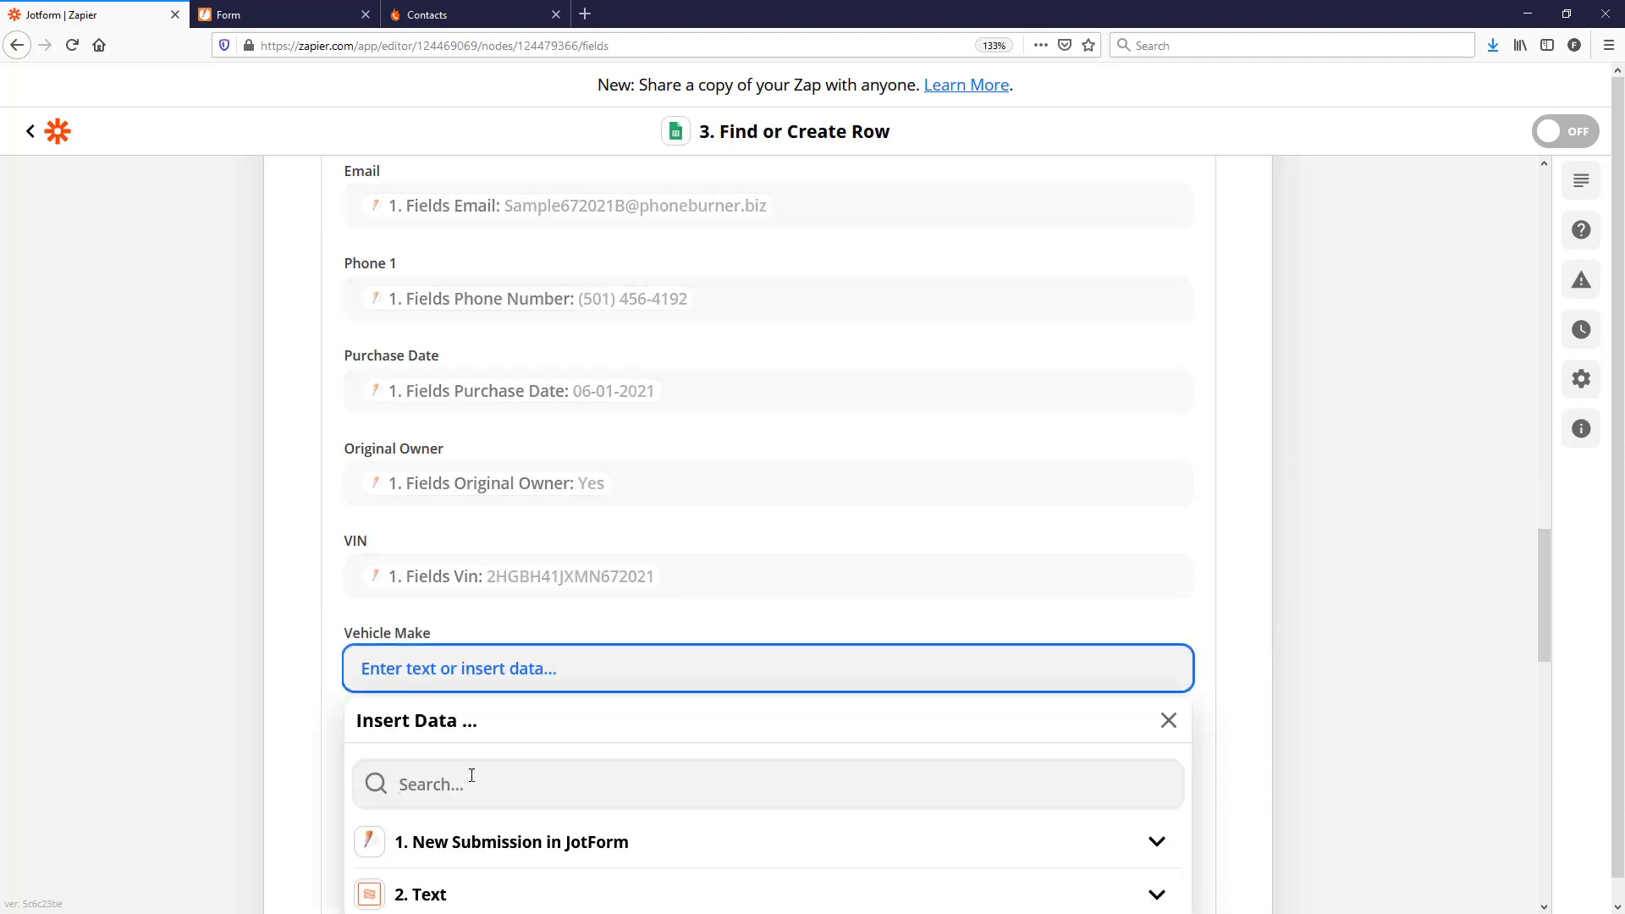
pyautogui.click(471, 777)
pyautogui.write('make')
pyautogui.click(474, 837)
pyautogui.scroll(-3, 1313, 744)
pyautogui.click(1313, 744)
# Step: Enter the fixed text 'JotForm' in the Source field
pyautogui.click(448, 379)
pyautogui.write('JotForm')
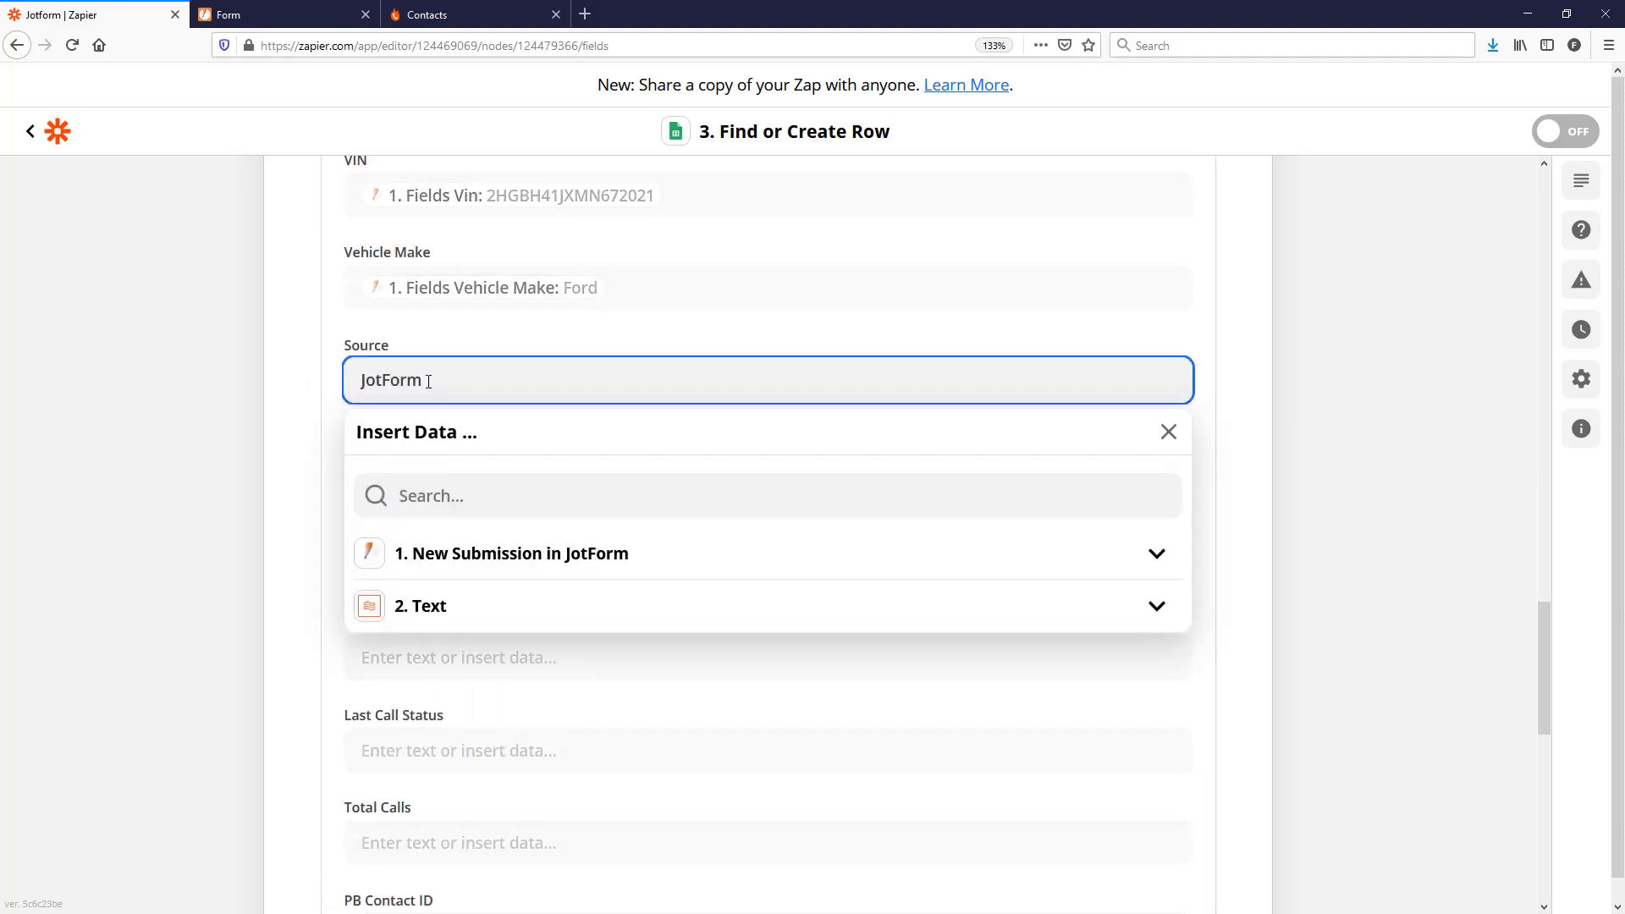
pyautogui.click(468, 557)
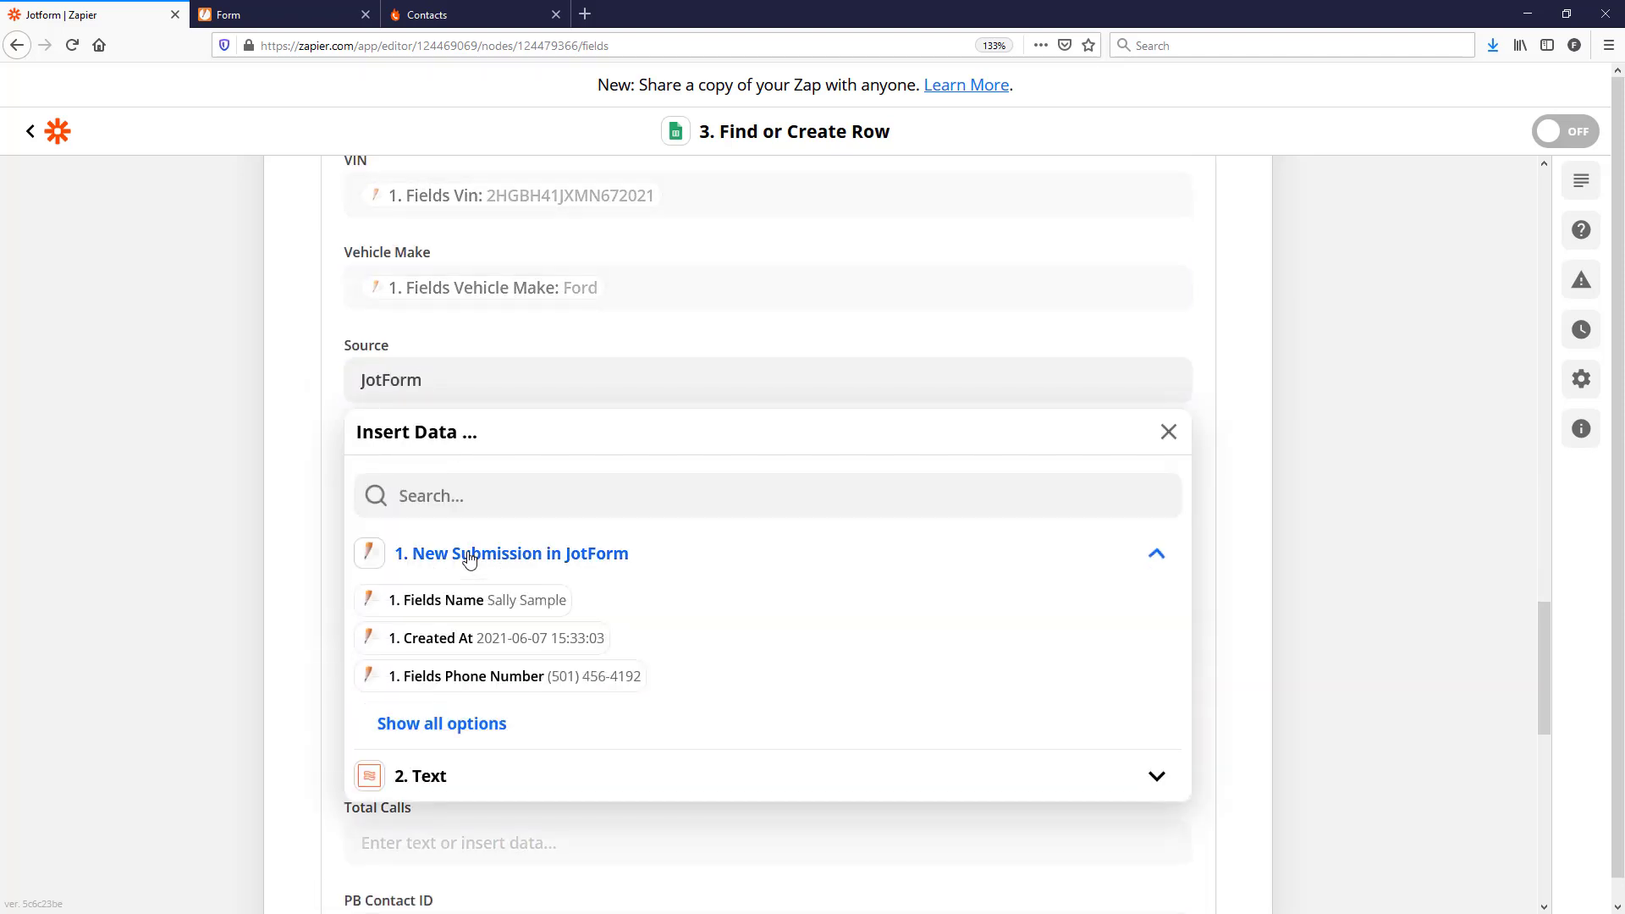
pyautogui.click(427, 385)
pyautogui.click(1275, 480)
# Step: Map Date Created to the JotForm submission's Created At value
pyautogui.click(592, 474)
pyautogui.click(433, 586)
pyautogui.write('date')
pyautogui.press('BackSpace')
pyautogui.press('BackSpace')
pyautogui.press('BackSpace')
pyautogui.press('BackSpace')
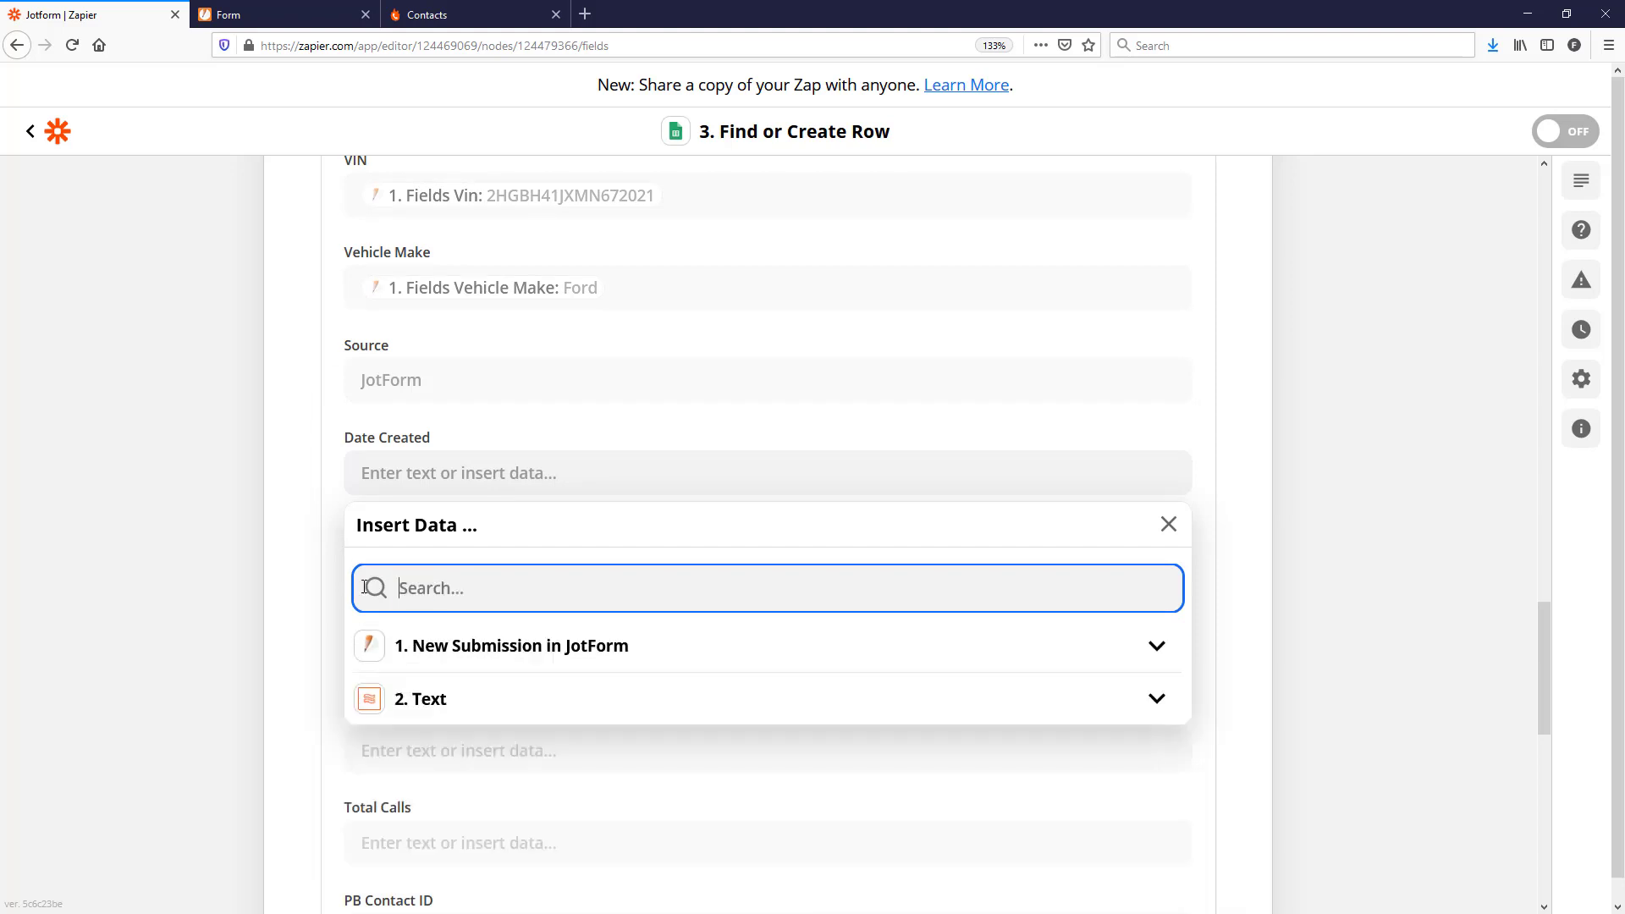
pyautogui.click(512, 646)
pyautogui.click(442, 816)
pyautogui.scroll(-3, 716, 720)
pyautogui.scroll(-9, 716, 726)
pyautogui.scroll(10, 1059, 526)
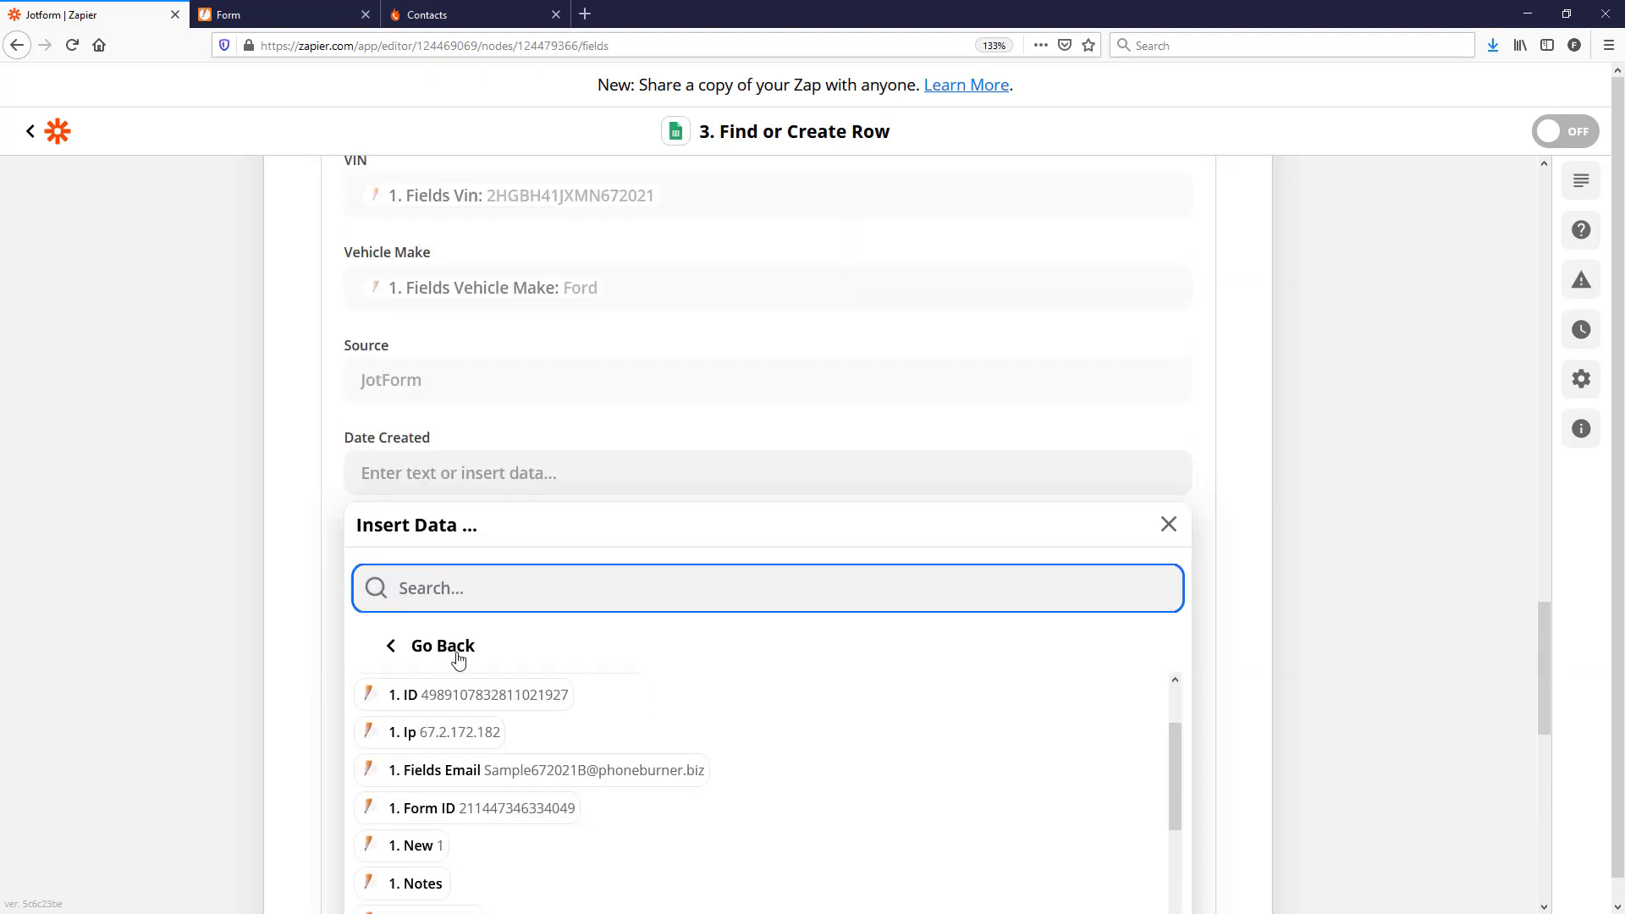
pyautogui.scroll(1, 556, 726)
pyautogui.scroll(1, 557, 727)
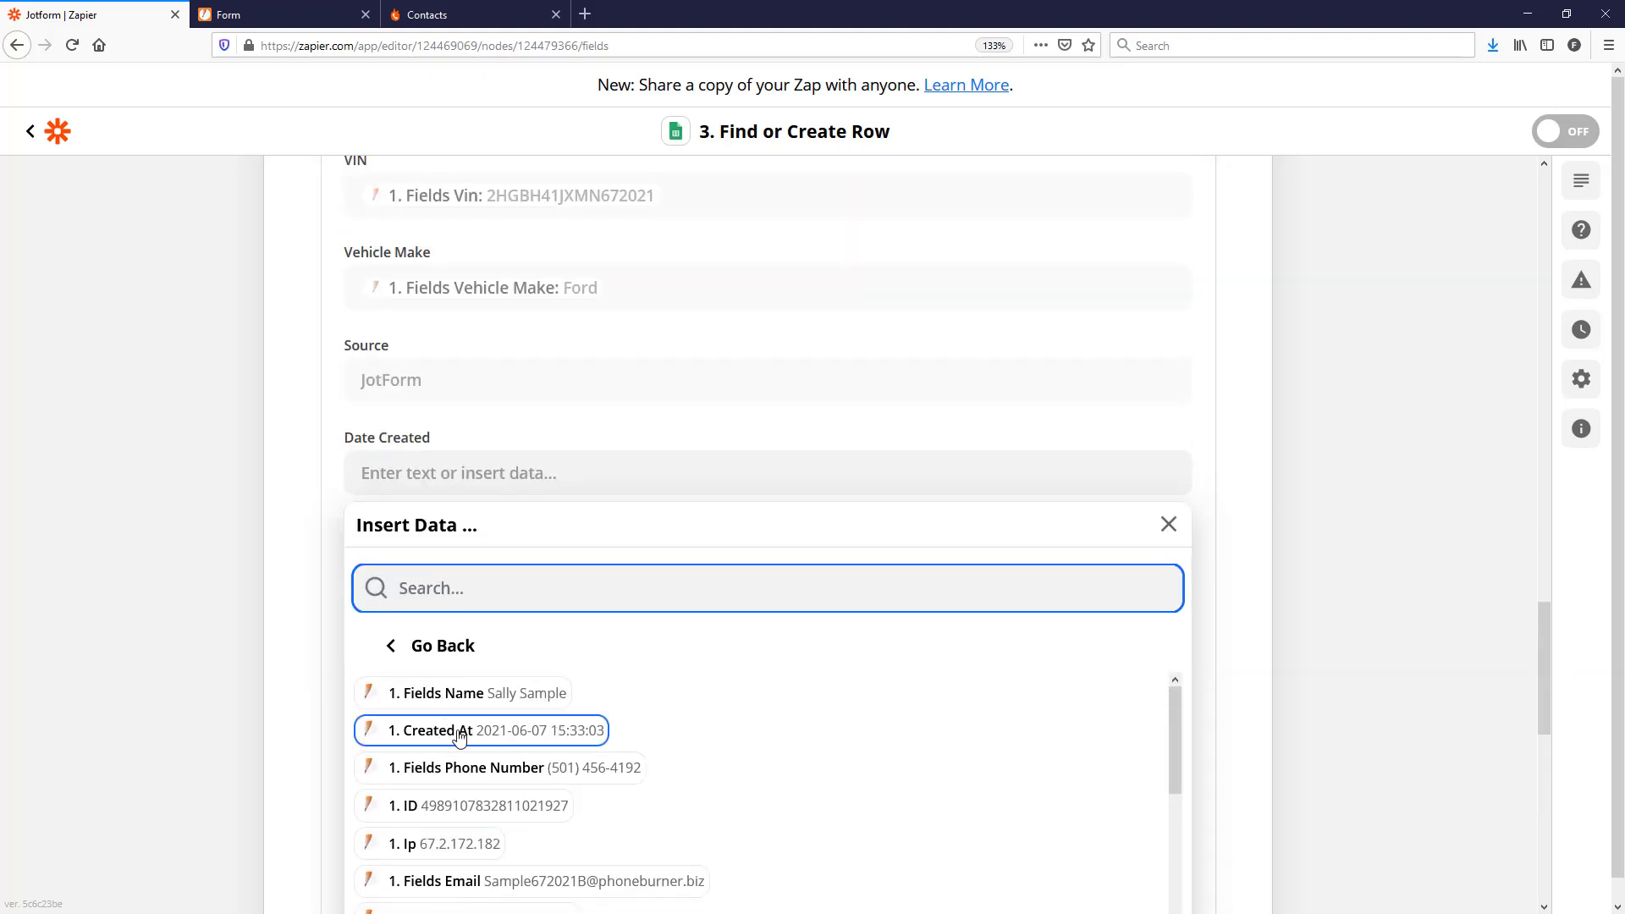
pyautogui.click(459, 733)
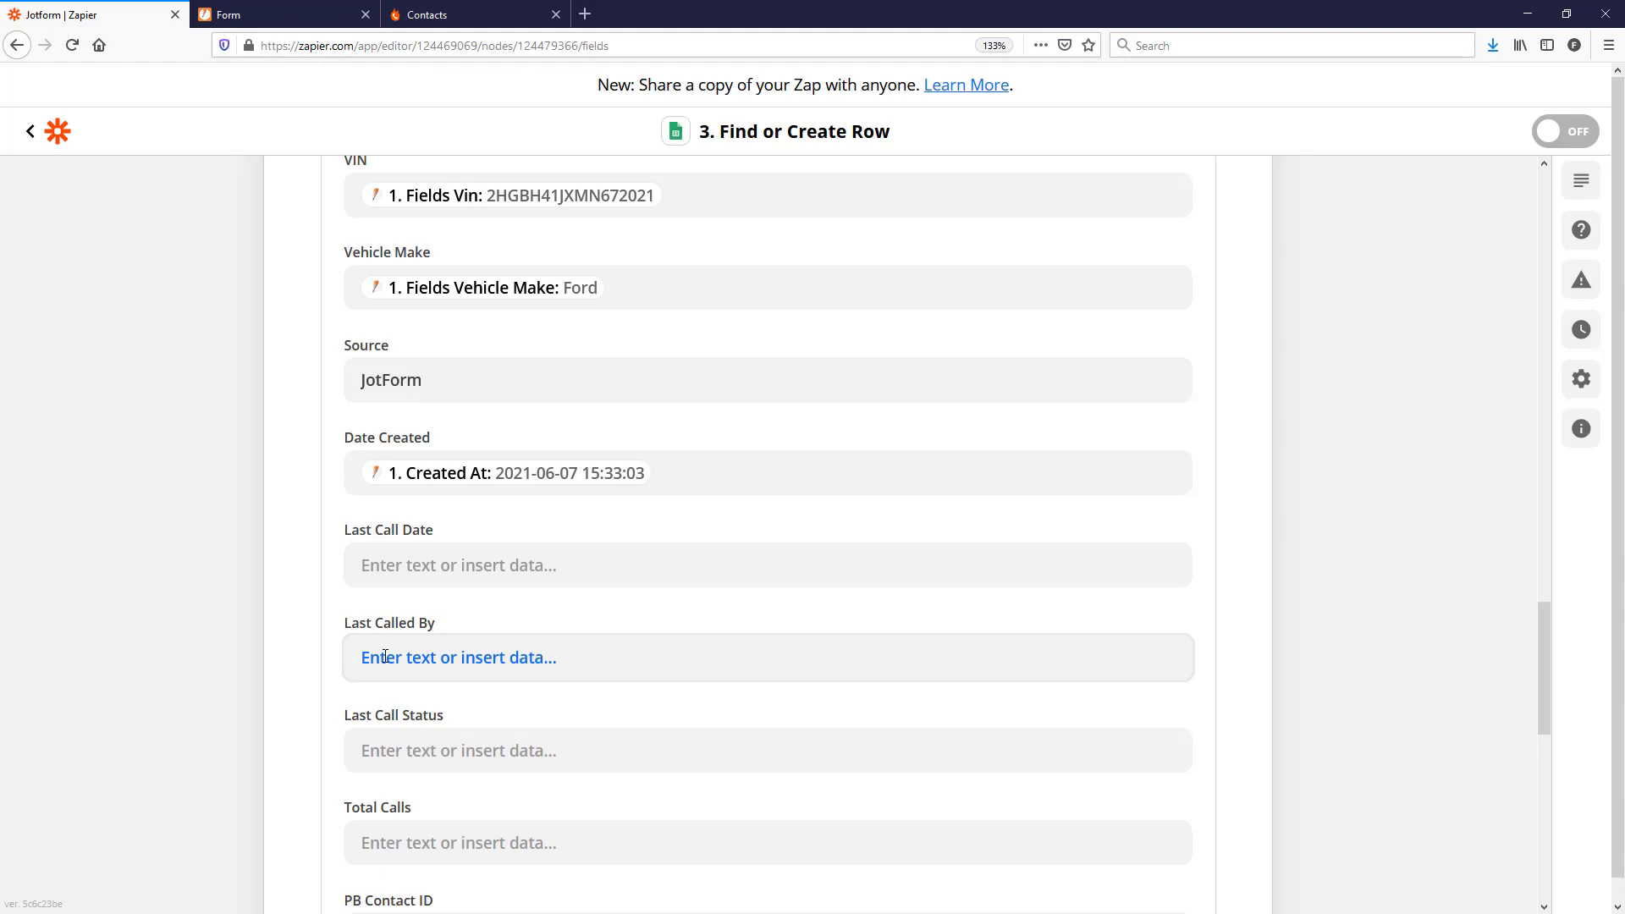
# Step: Map Lead_ID to the JotForm submission's 1. ID field
pyautogui.scroll(-2, 418, 714)
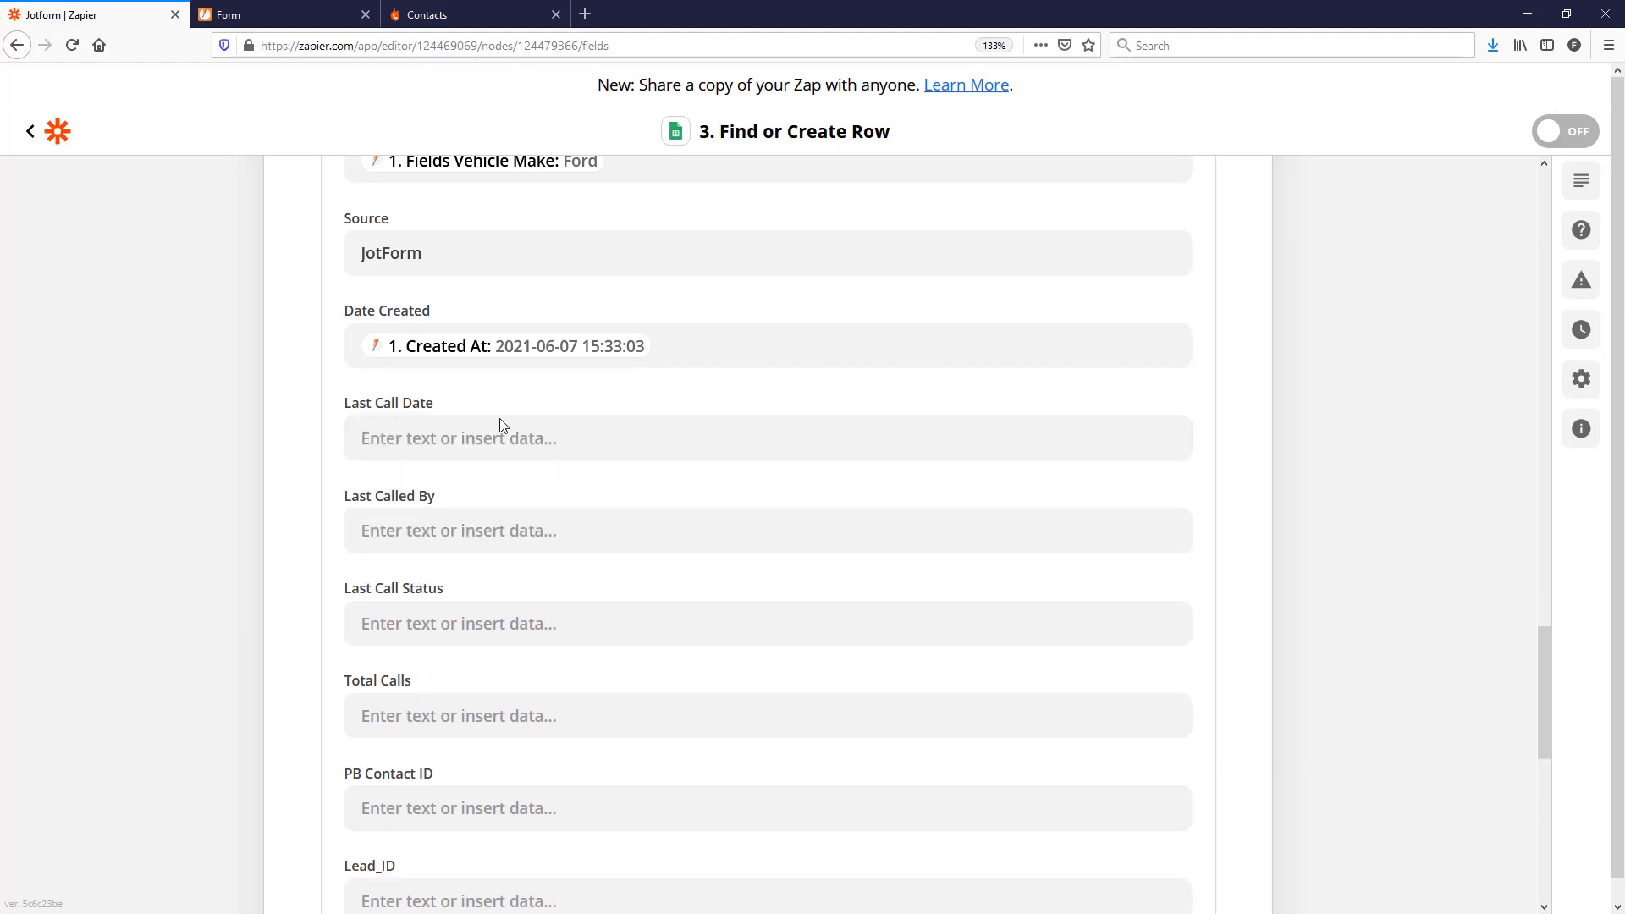
pyautogui.scroll(-2, 383, 607)
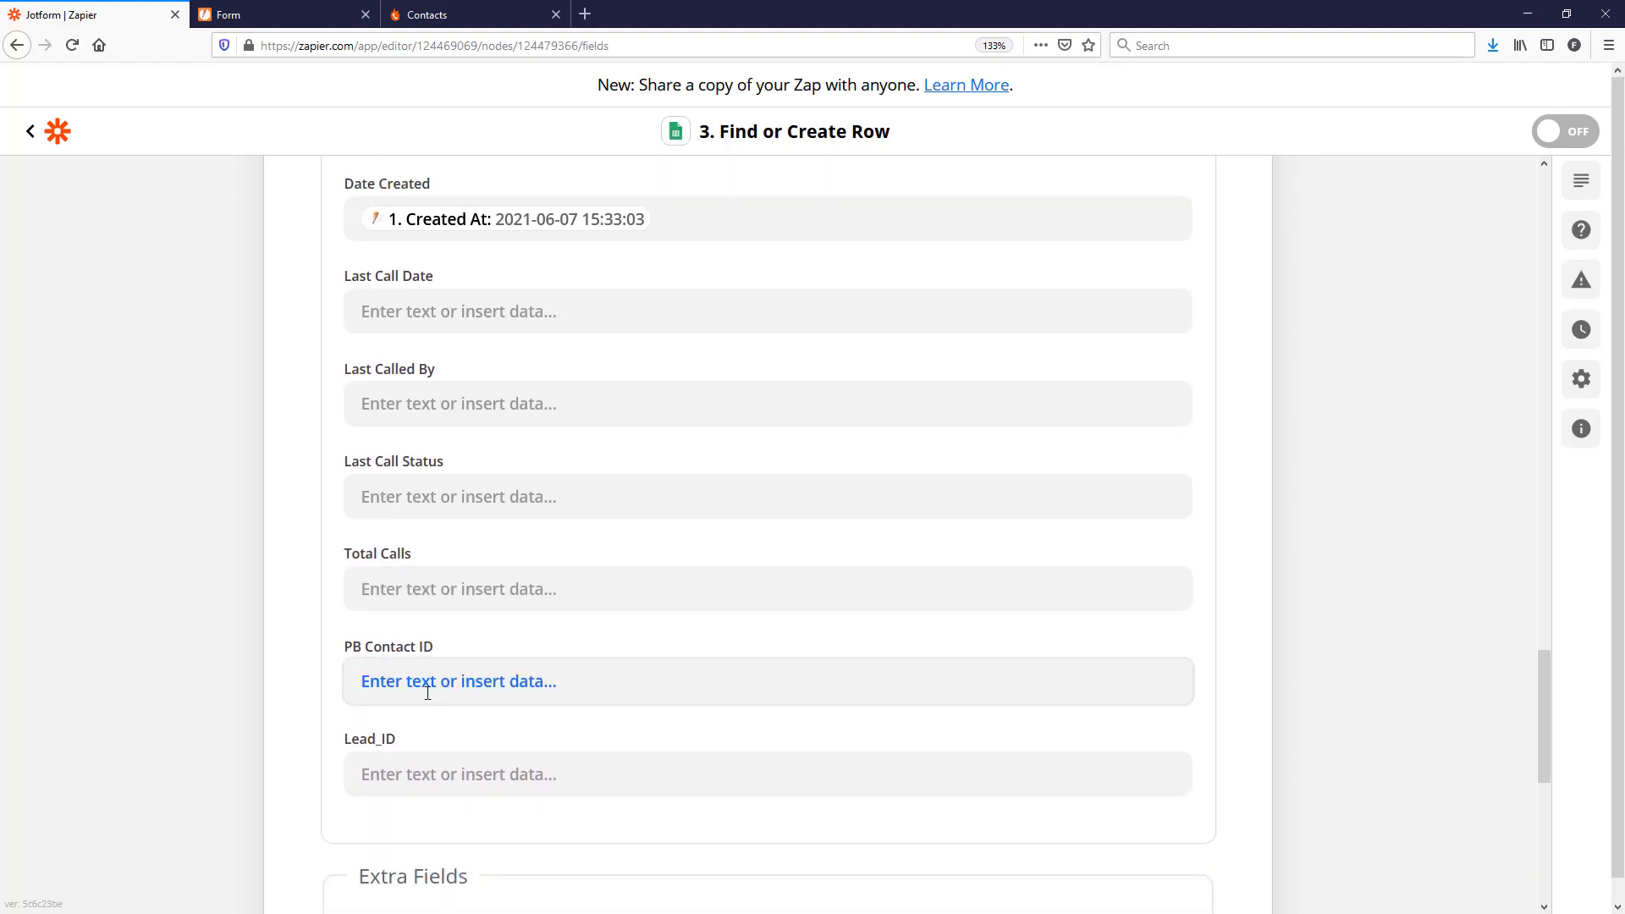
pyautogui.click(414, 775)
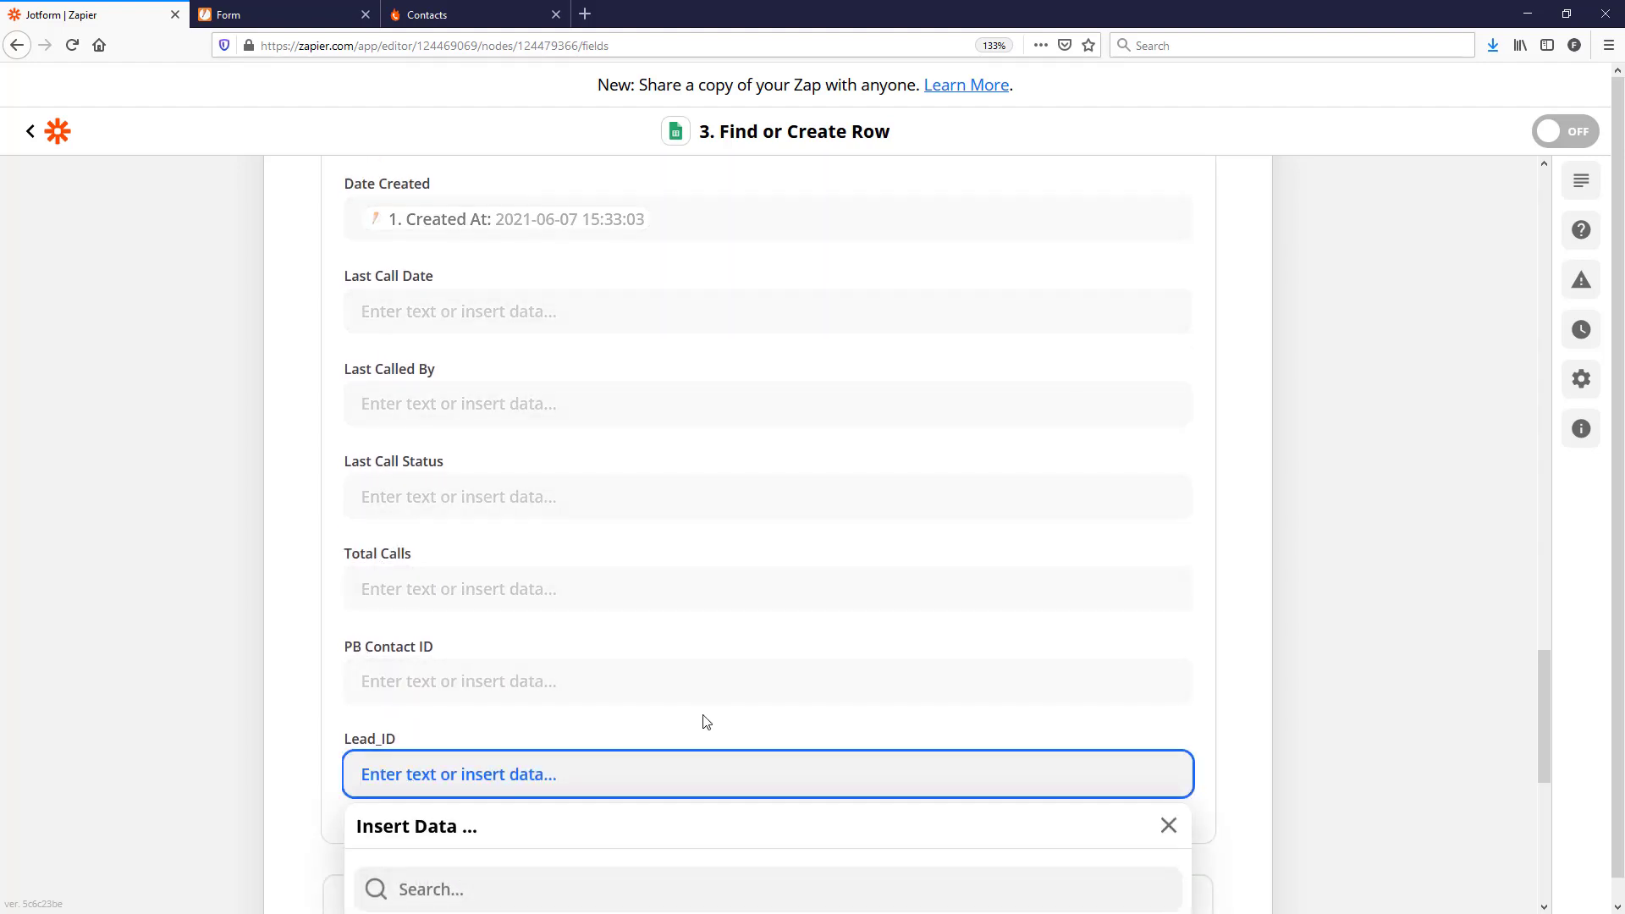
pyautogui.scroll(-5, 707, 722)
pyautogui.click(462, 566)
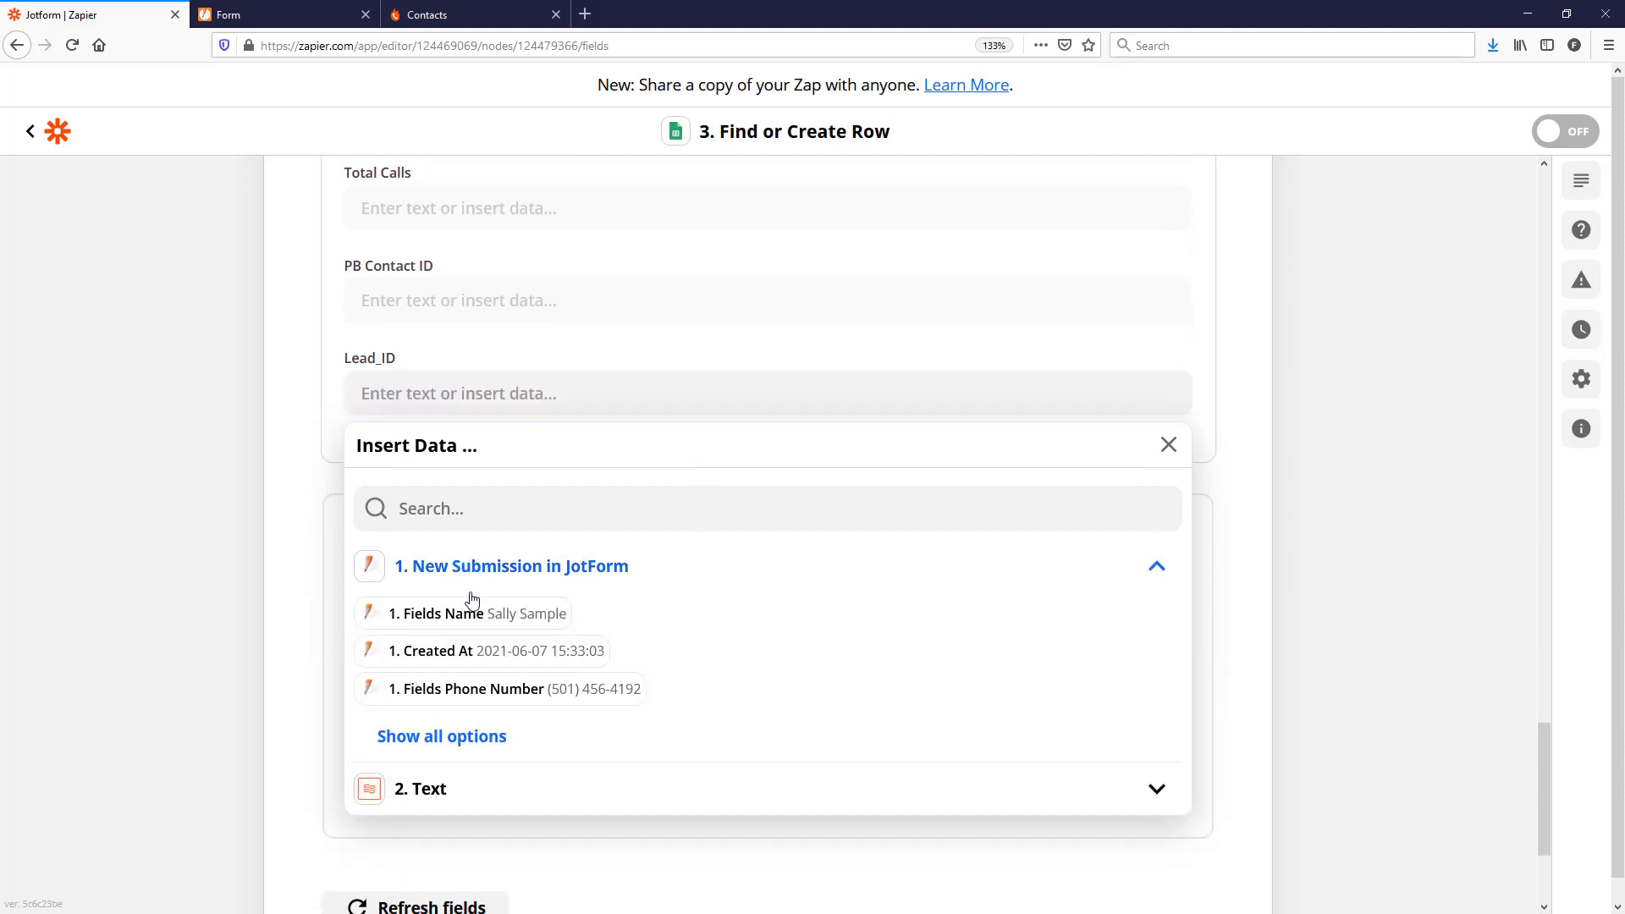
pyautogui.click(458, 737)
pyautogui.click(495, 726)
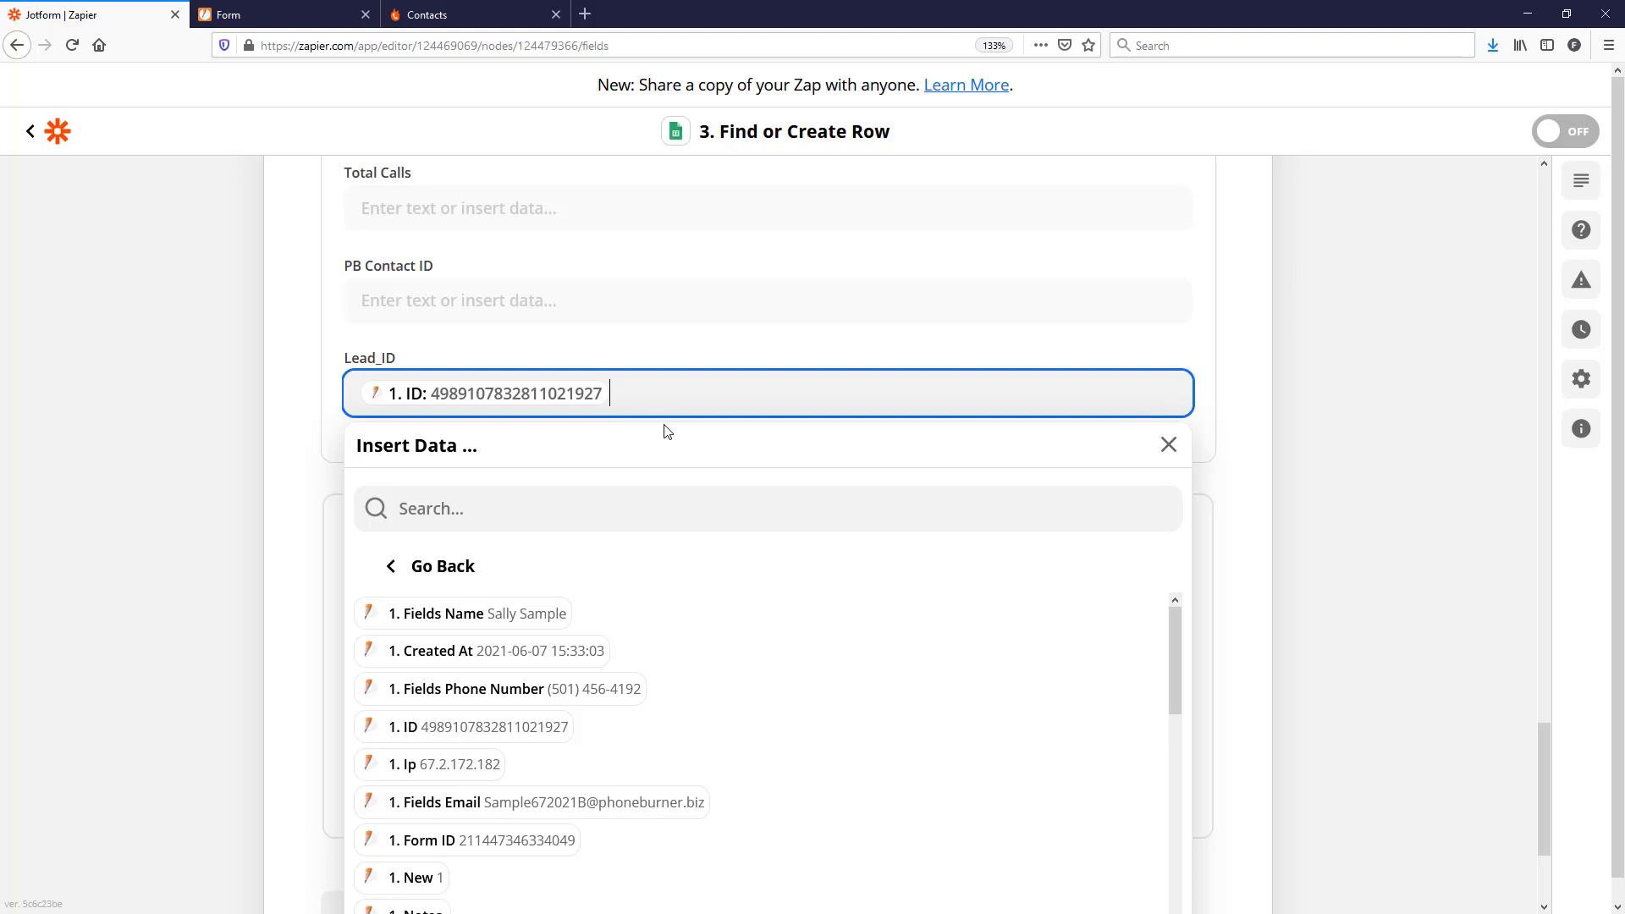
pyautogui.click(1252, 391)
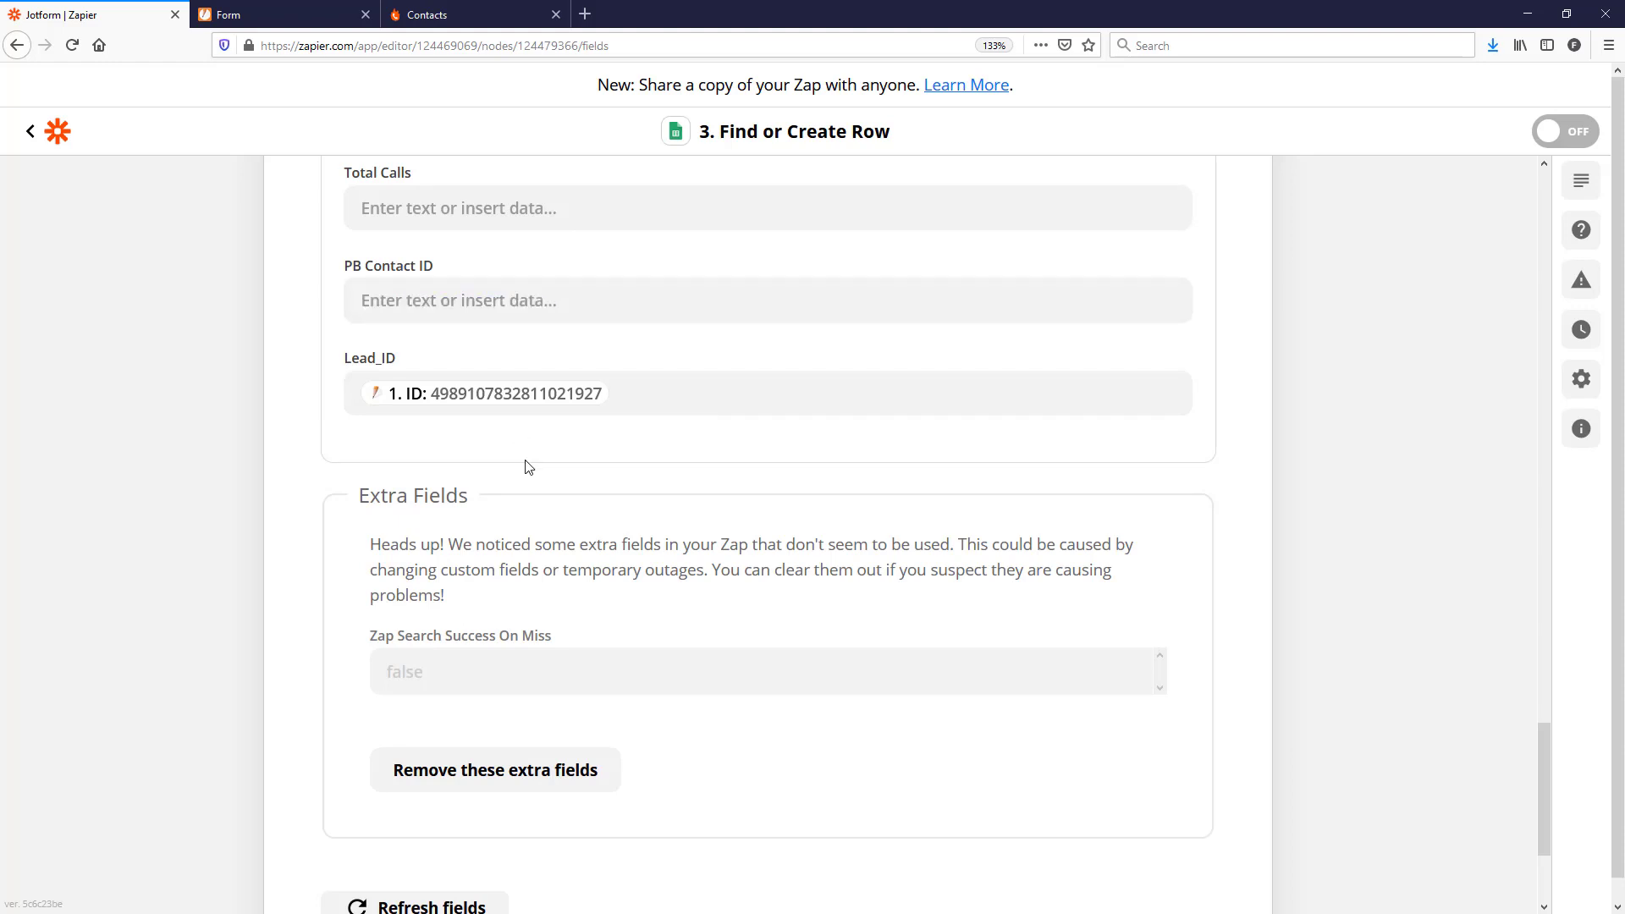
# Step: Run the Find or Create Row test to add the sample submission as a sheet row
pyautogui.scroll(-2, 496, 462)
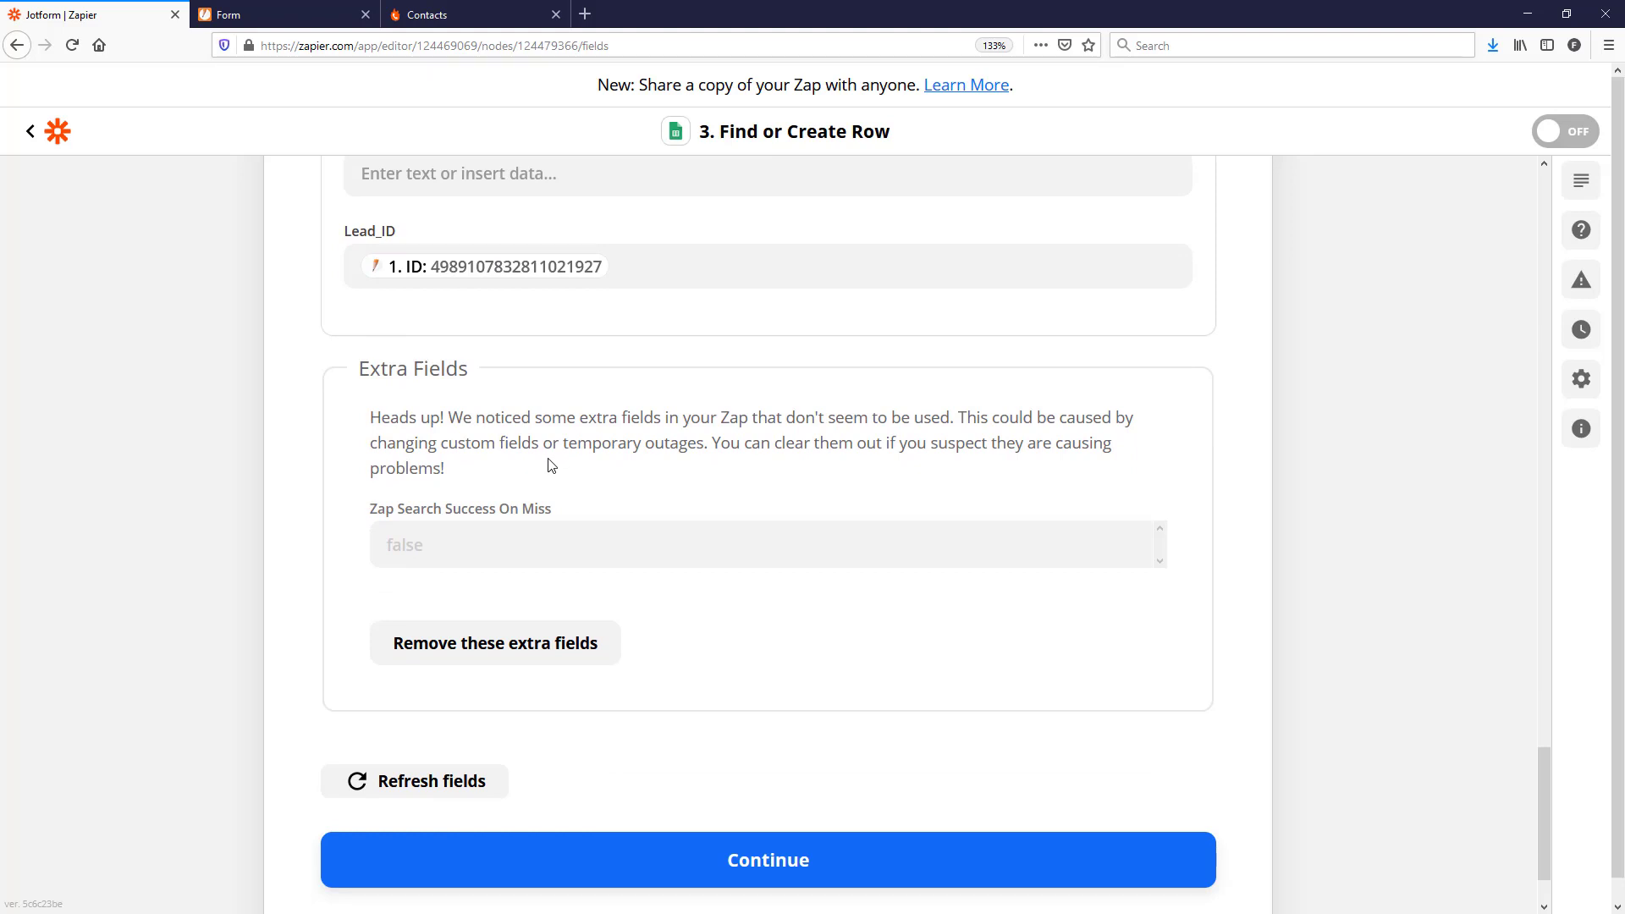
pyautogui.scroll(-2, 759, 642)
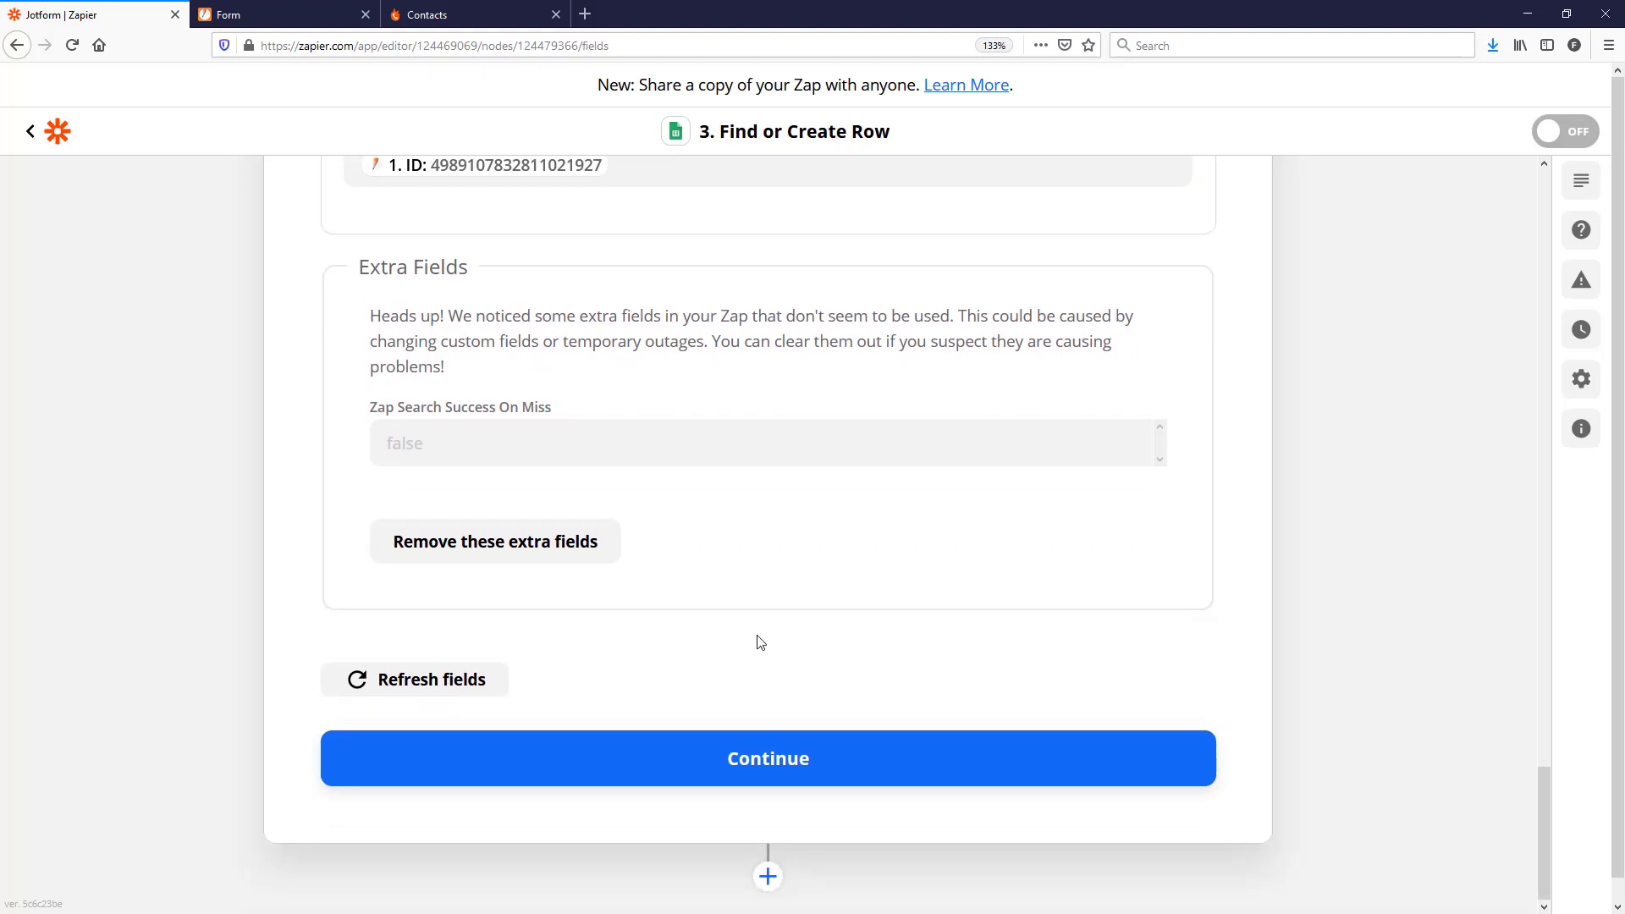
pyautogui.click(783, 758)
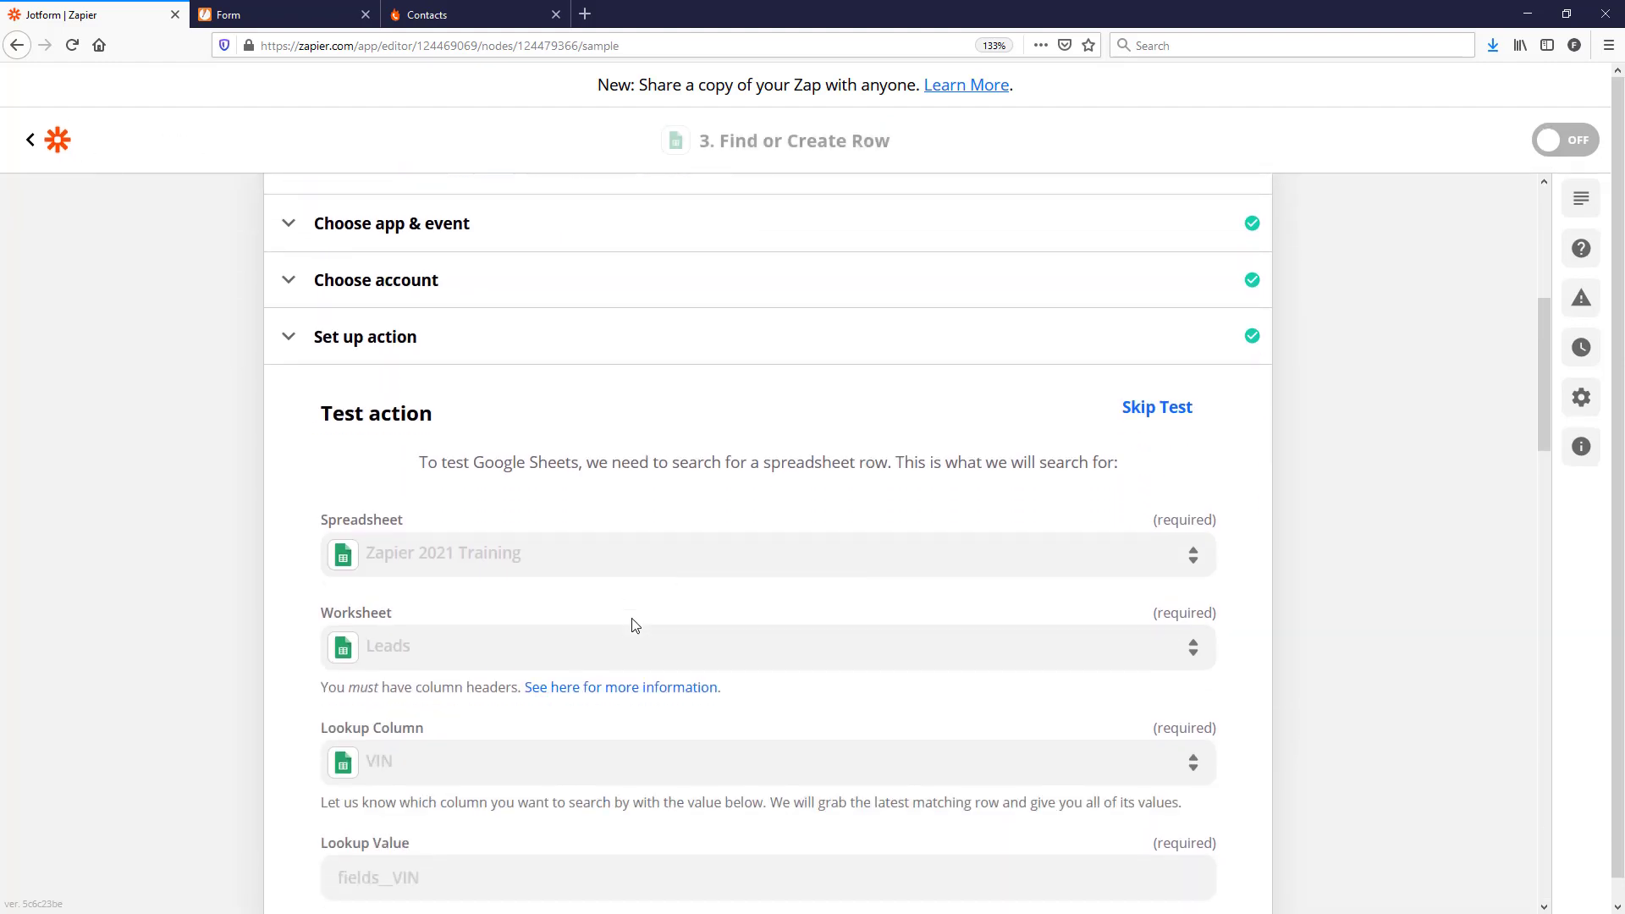
pyautogui.scroll(-10, 635, 624)
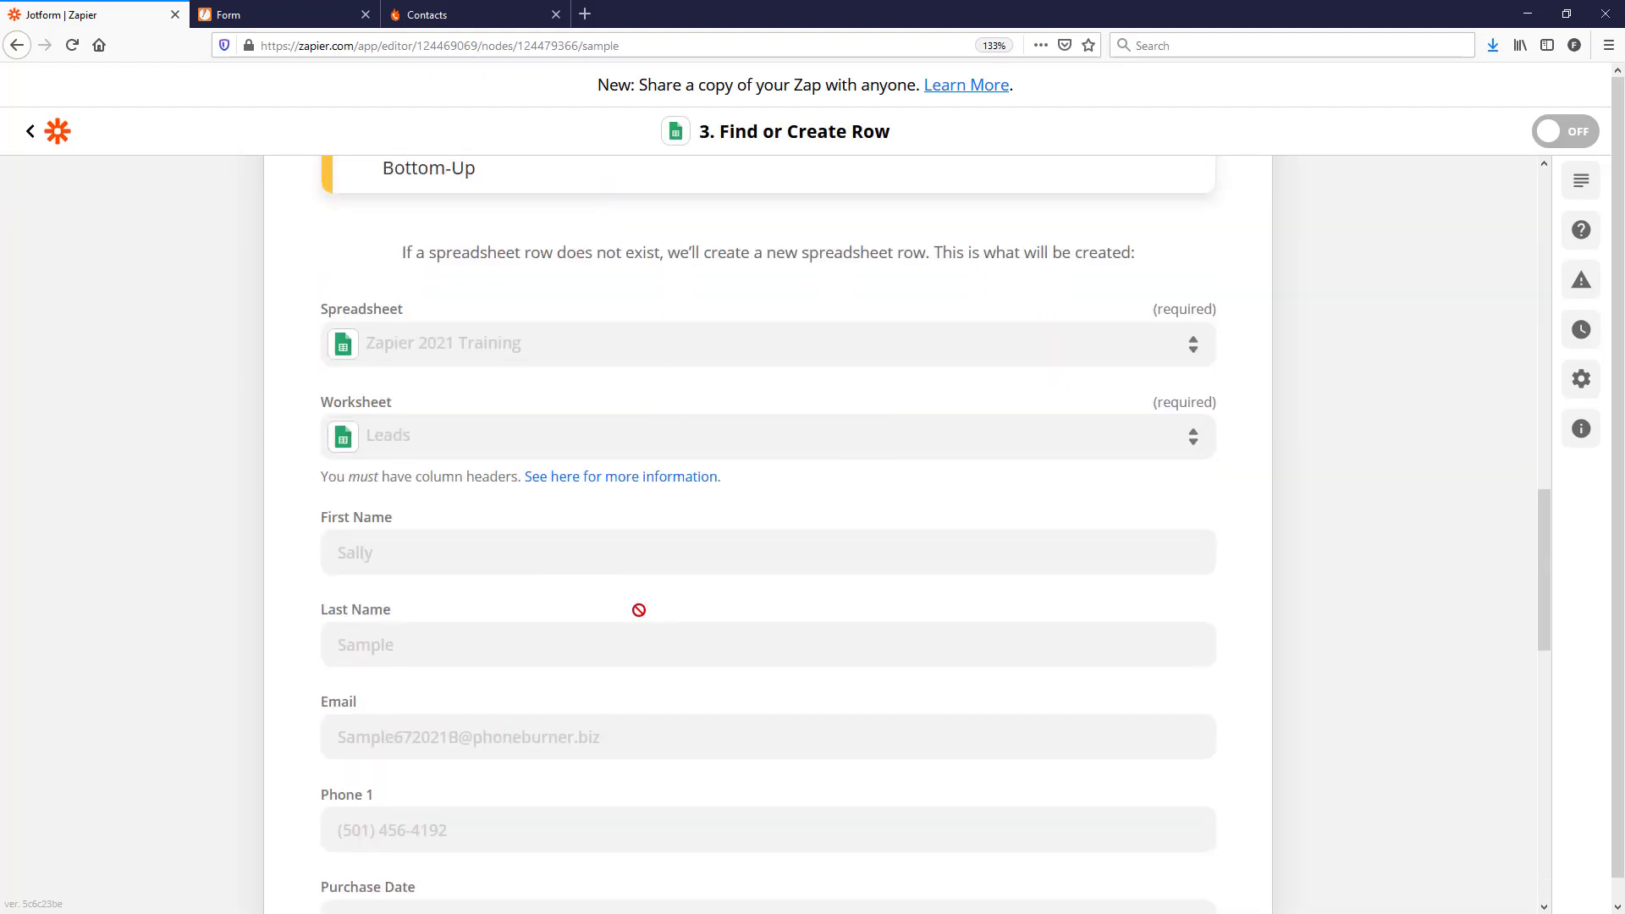
pyautogui.scroll(-15, 592, 677)
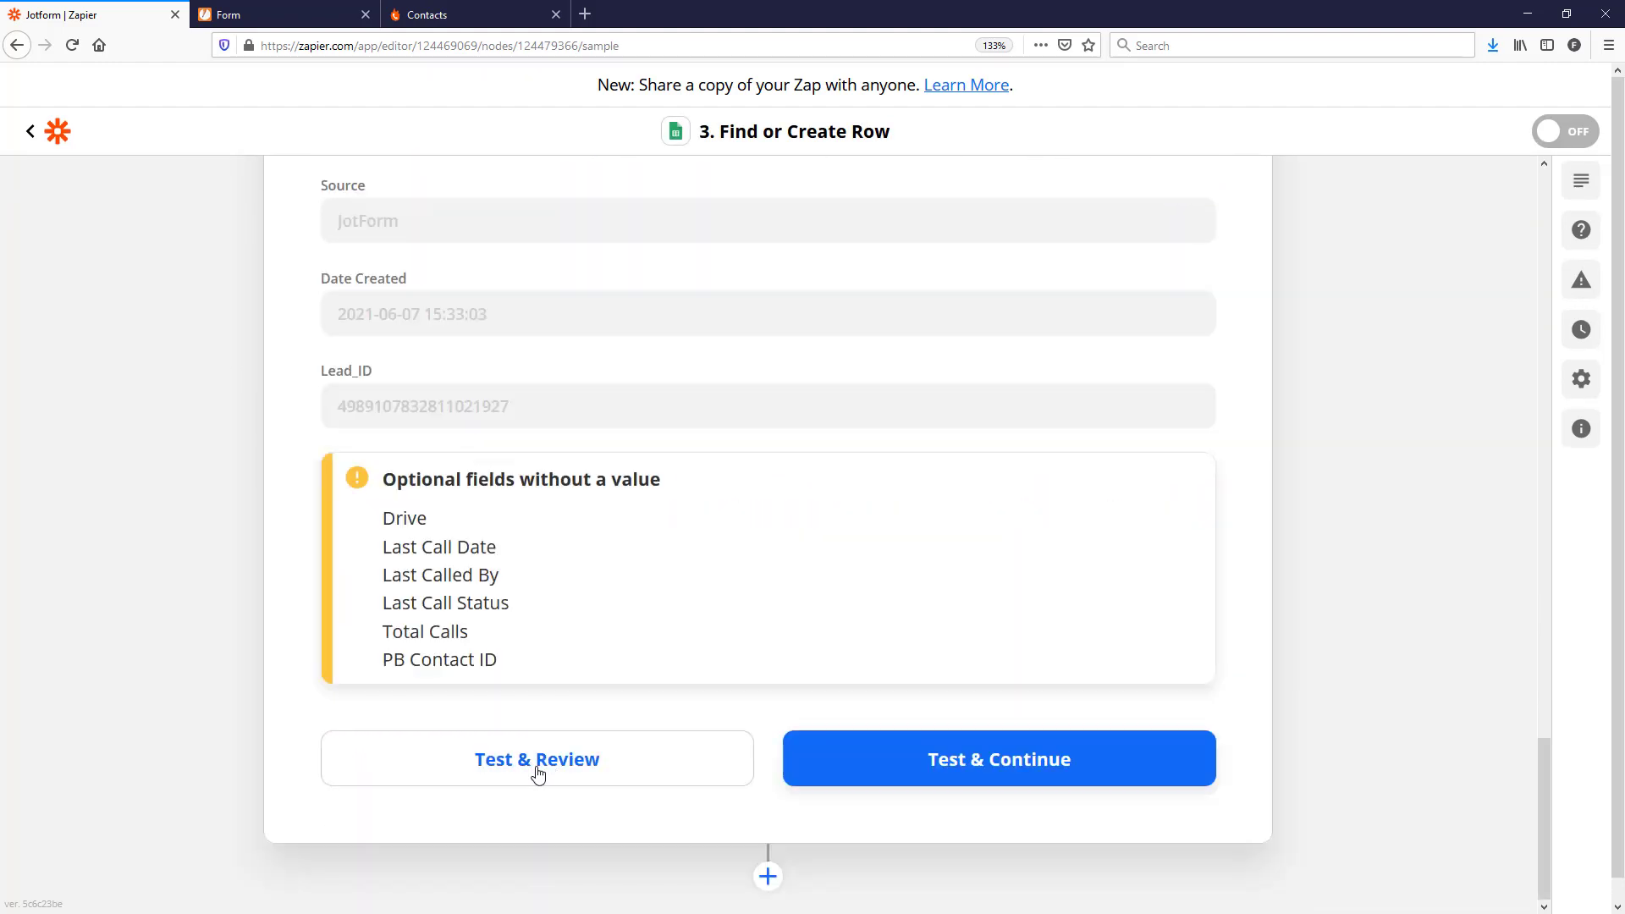
pyautogui.click(535, 770)
pyautogui.moveTo(0, 406); pyautogui.dragTo(1238, 133)
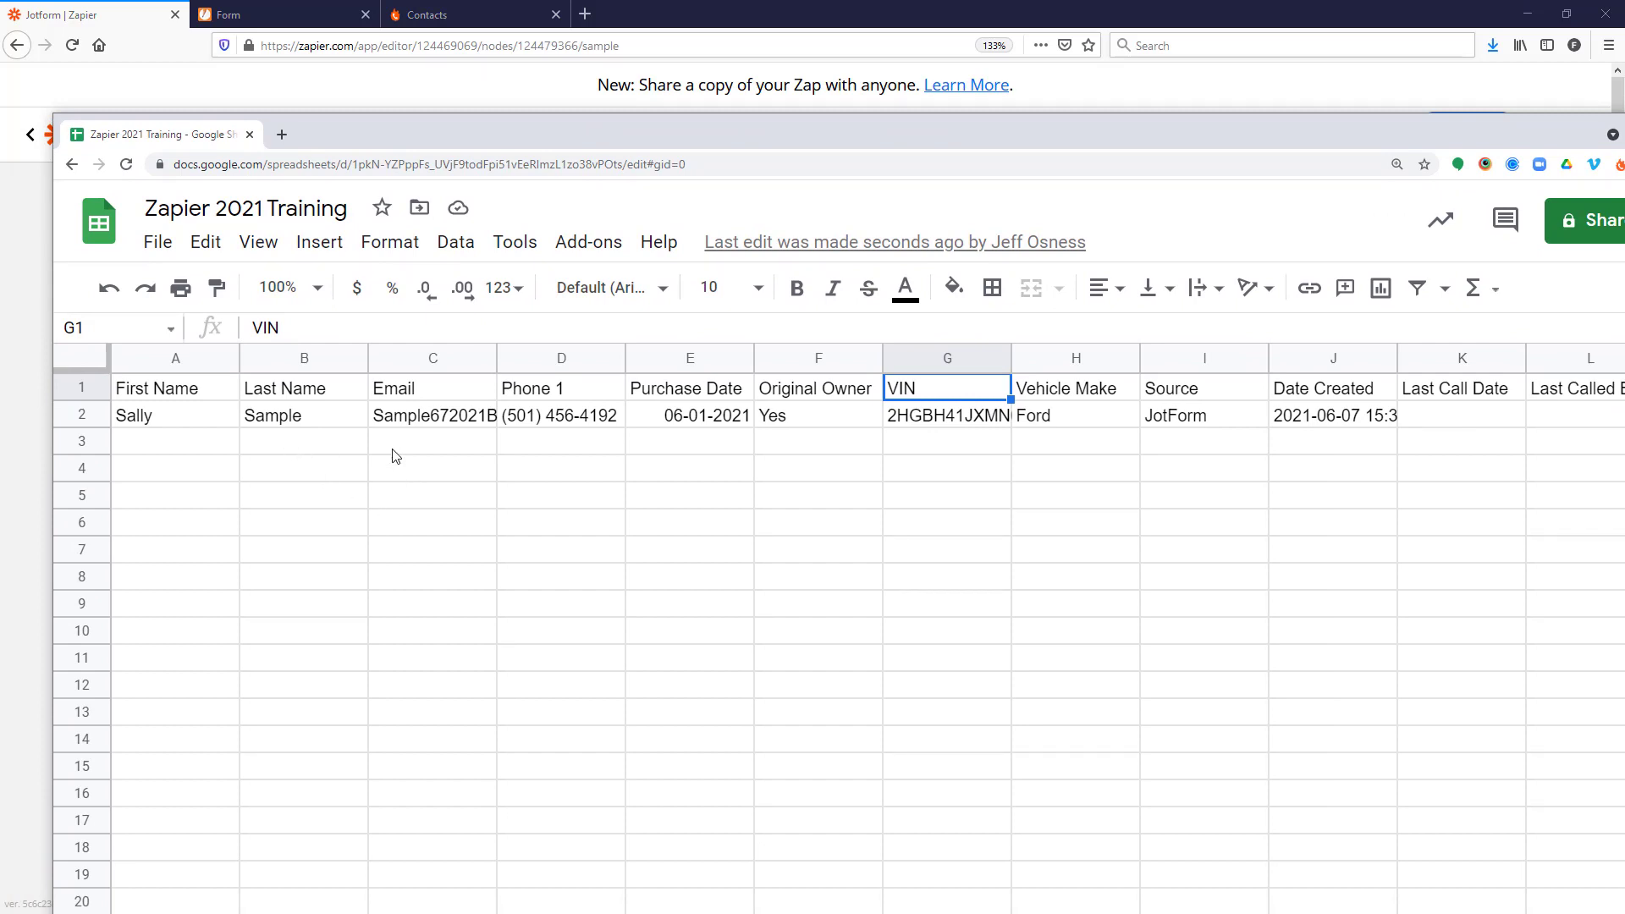
# Step: Resize and position the Google Sheets window beside Zapier to show row 2 on Leads
pyautogui.moveTo(994, 140)
pyautogui.mouseDown()
pyautogui.moveTo(620, 161)
pyautogui.moveTo(871, 85)
pyautogui.moveTo(1000, 115)
pyautogui.mouseUp()
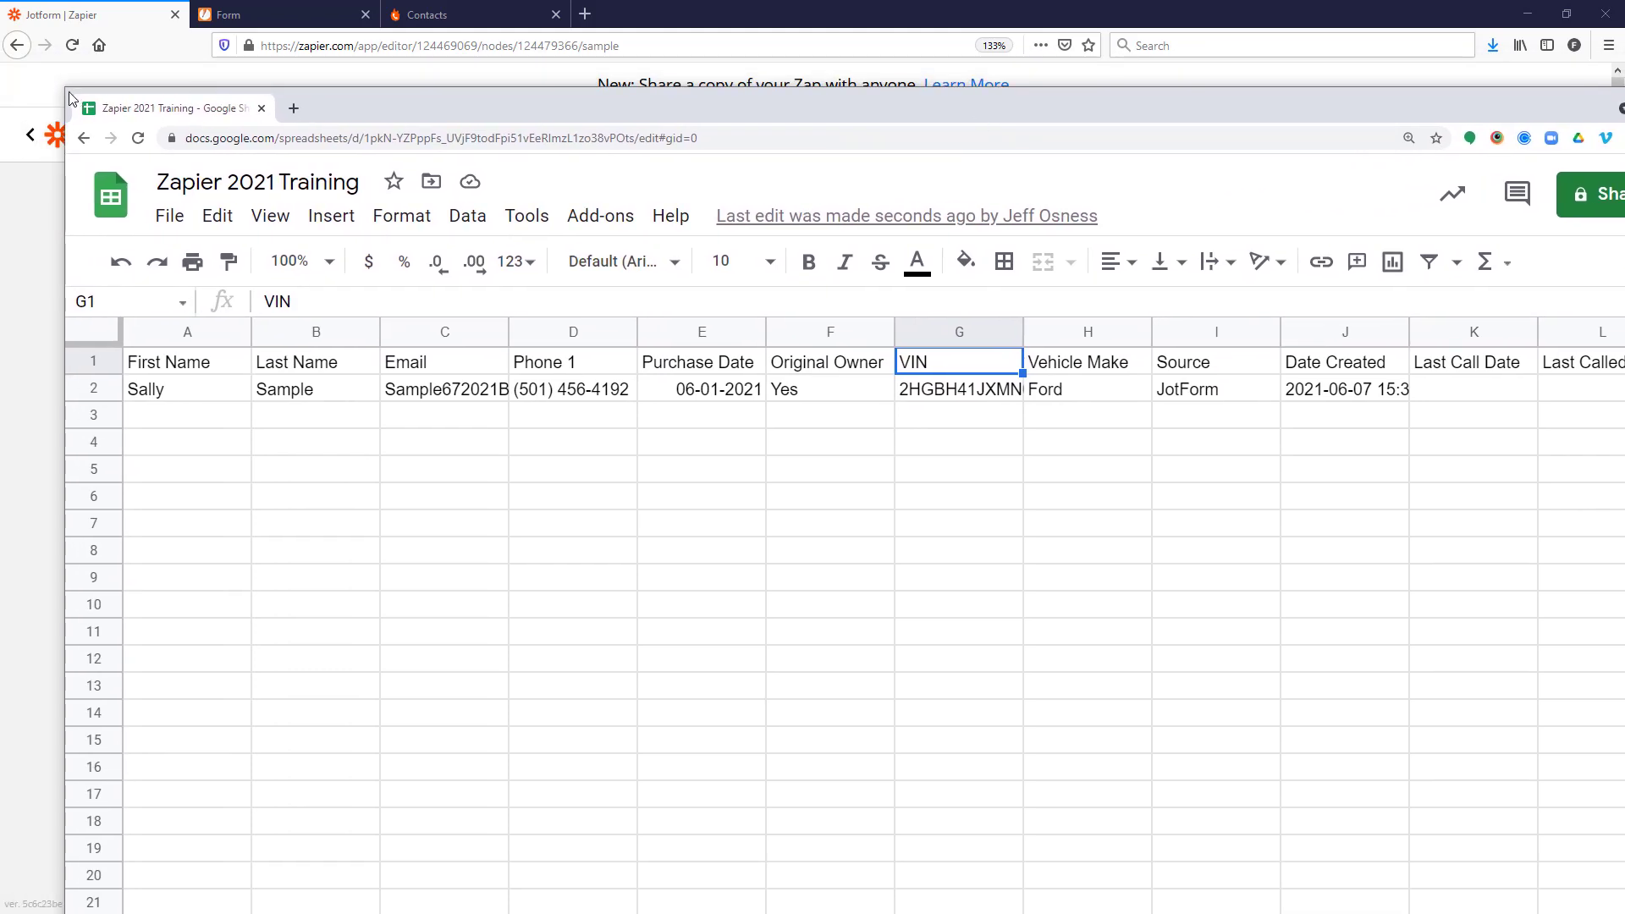
pyautogui.moveTo(66, 91); pyautogui.dragTo(265, 283)
pyautogui.moveTo(693, 291); pyautogui.dragTo(513, 84)
pyautogui.moveTo(525, 698); pyautogui.dragTo(376, 679)
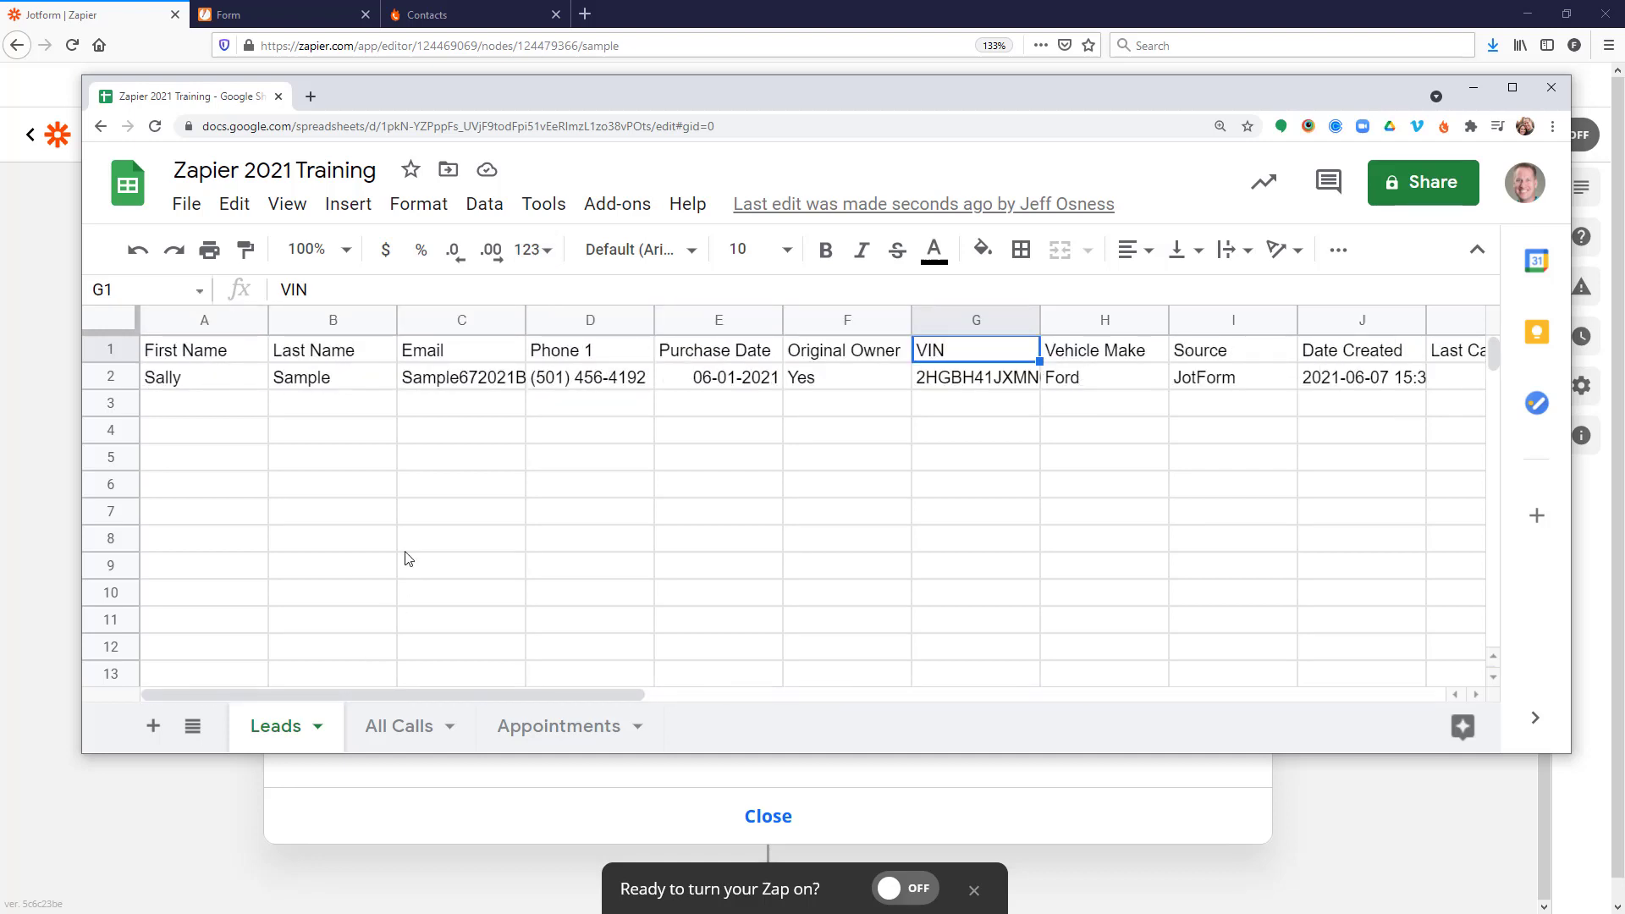